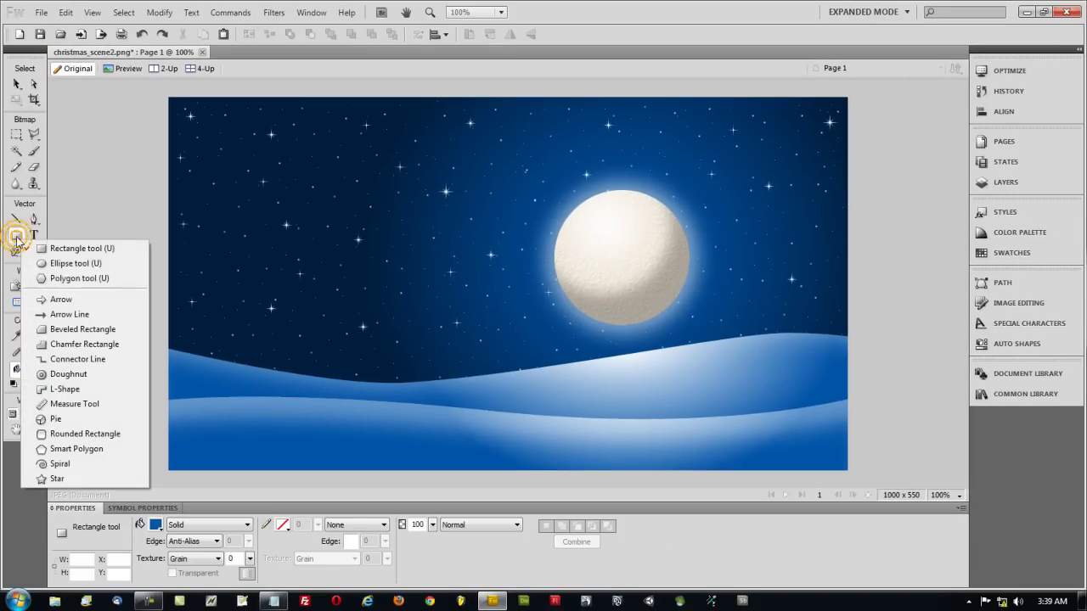
Draw an ellipse about 86 × 76 px over the snow hills left of the moon and select it.
{"action": "left_click", "coordinate": [76, 264]}
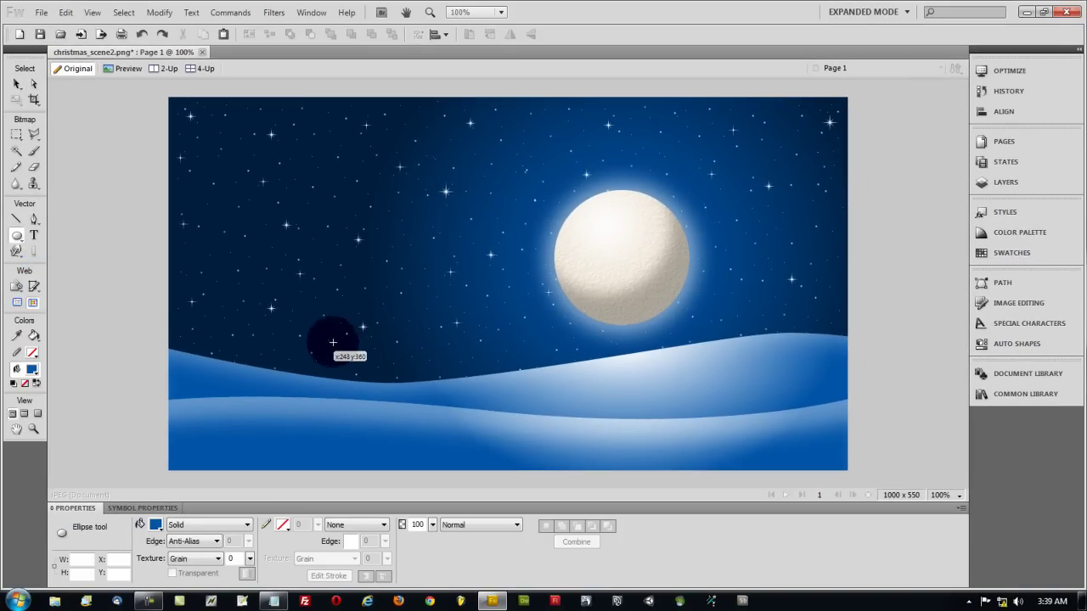
{"action": "left_click_drag", "start_coordinate": [331, 333], "coordinate": [418, 400]}
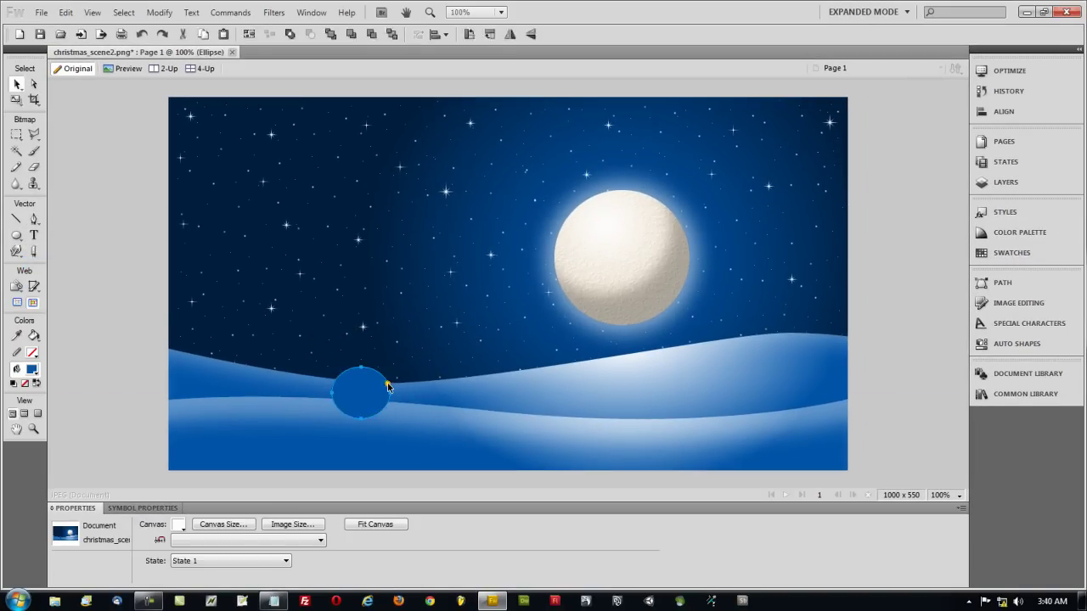
{"action": "left_click", "coordinate": [385, 387]}
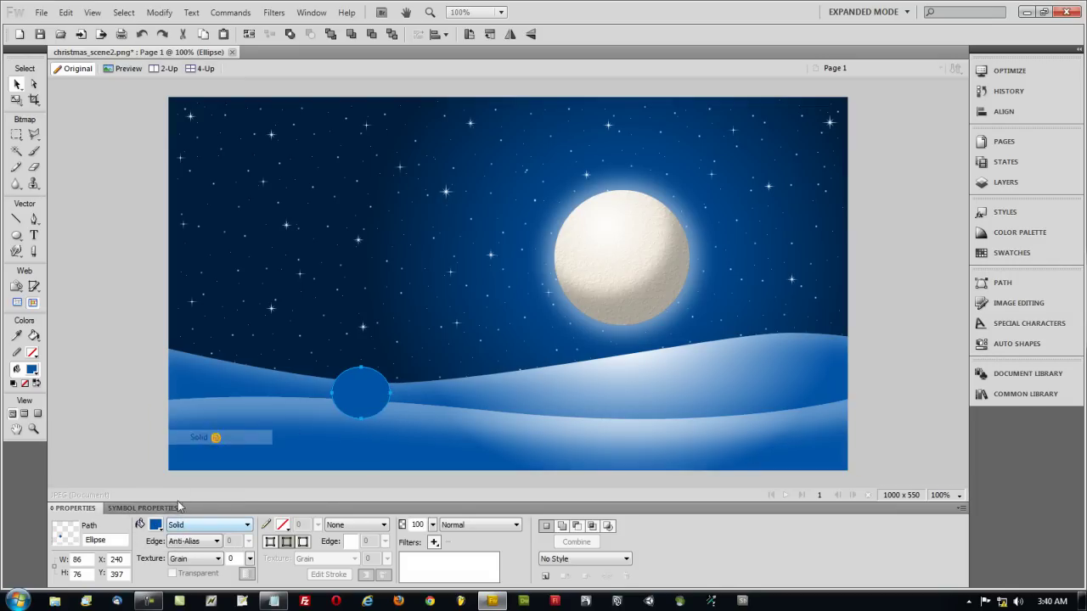
Fill the ellipse with solid blue #0054A8 sampled from the foreground snow and move it to about X 290, Y 386.
{"action": "left_click", "coordinate": [156, 526]}
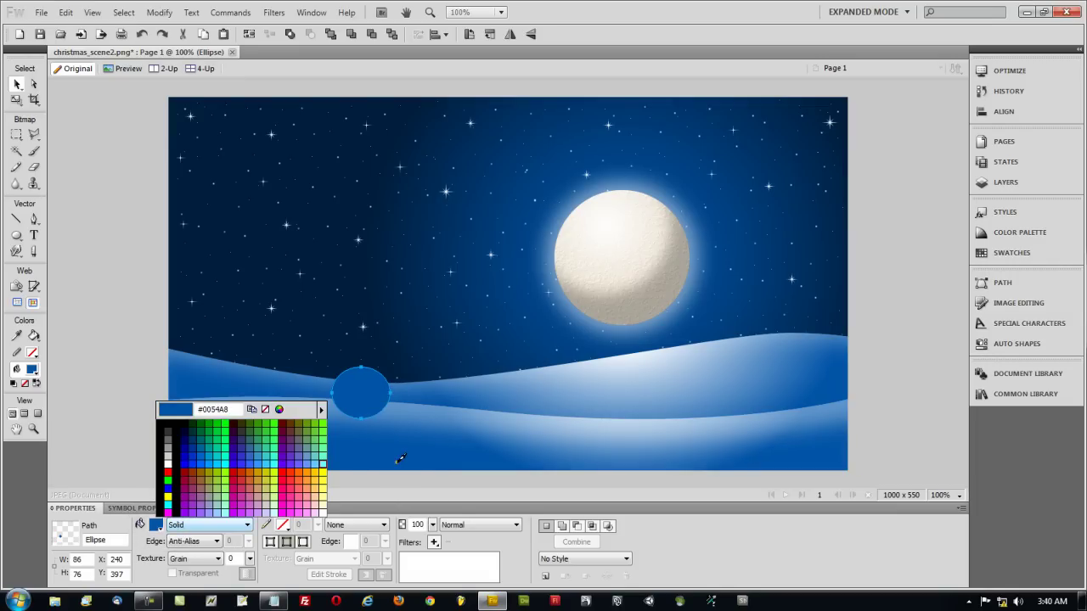
{"action": "left_click", "coordinate": [395, 461]}
{"action": "left_click", "coordinate": [234, 410]}
{"action": "left_click", "coordinate": [363, 391]}
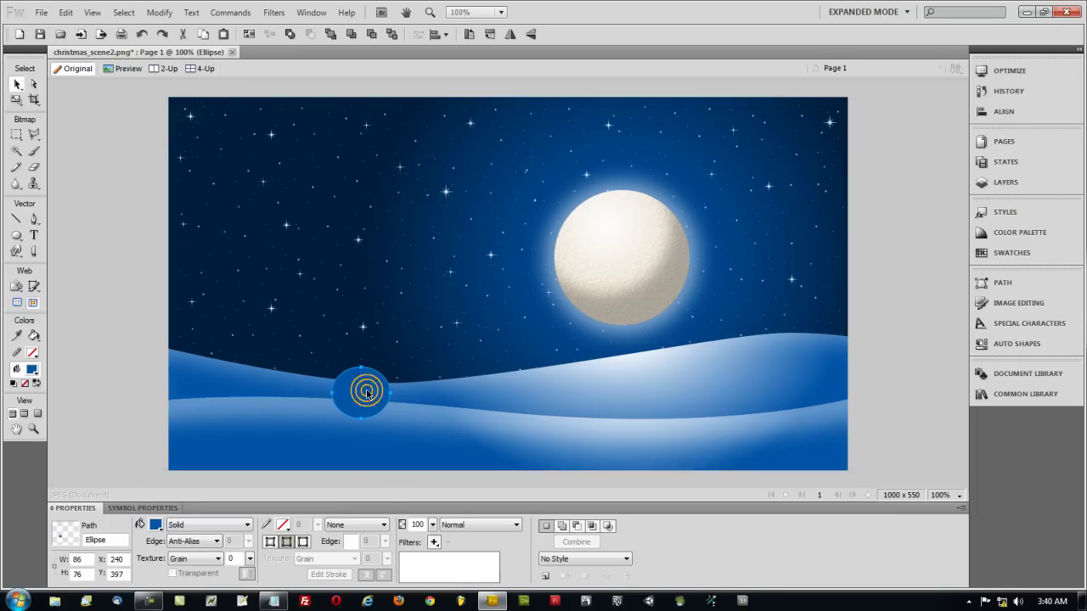
{"action": "left_click_drag", "start_coordinate": [350, 387], "coordinate": [404, 381]}
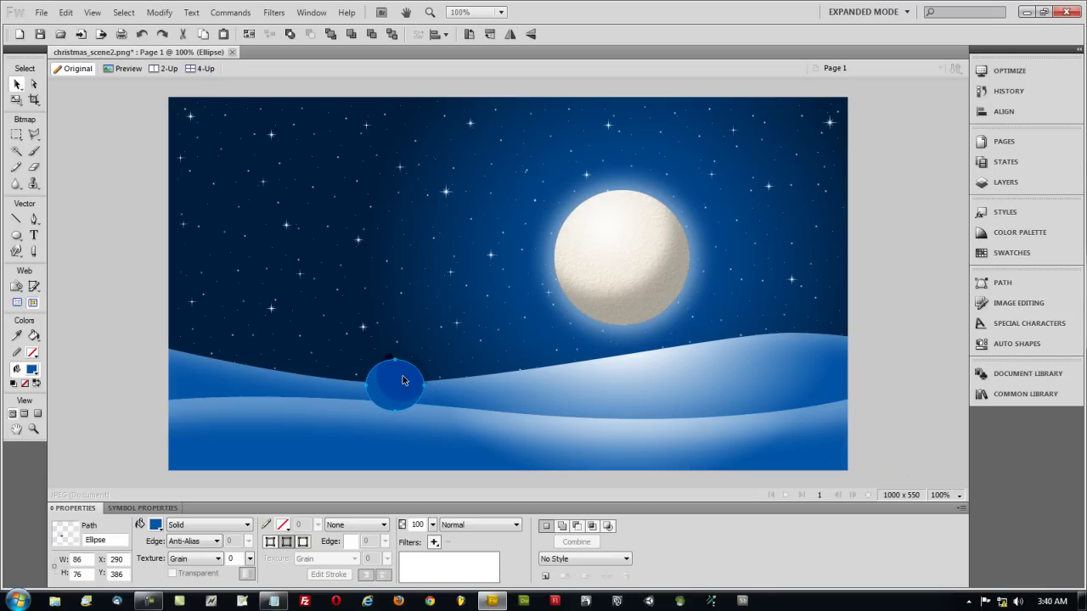
Add a white Inner Shadow to the ellipse with a distance of 10 and an angle of 218.
{"action": "left_click", "coordinate": [434, 541]}
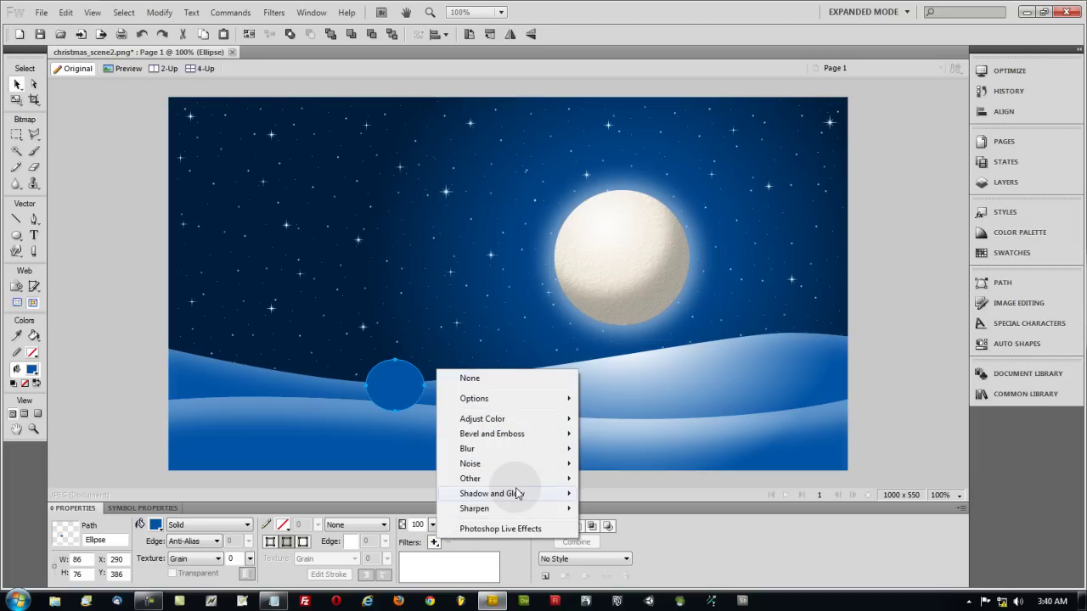
{"action": "mouse_move", "coordinate": [517, 494]}
{"action": "left_click", "coordinate": [646, 538]}
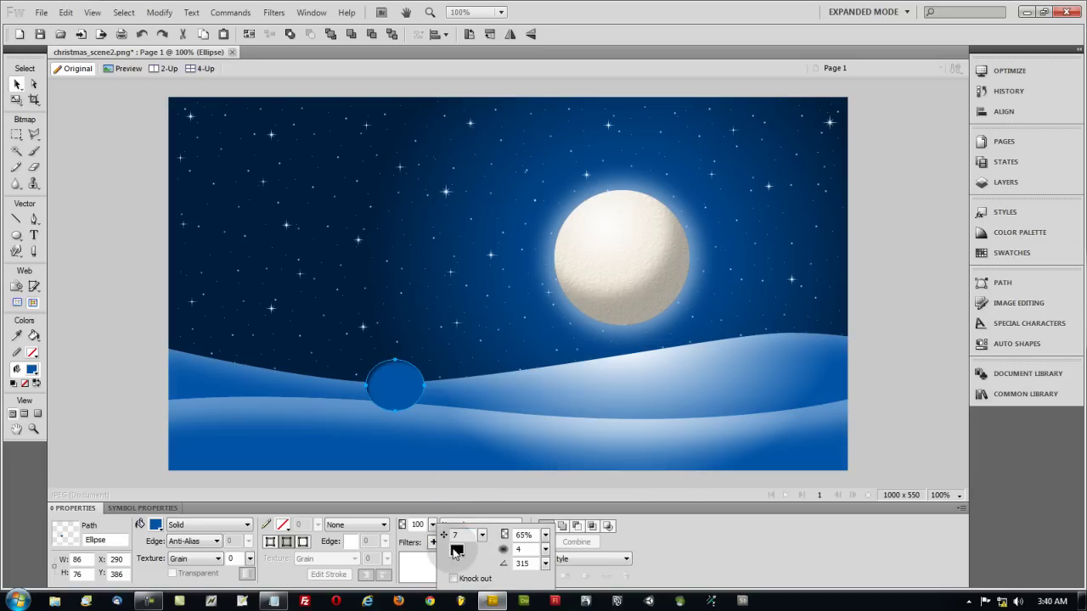
{"action": "left_click", "coordinate": [456, 553]}
{"action": "left_click", "coordinate": [465, 490]}
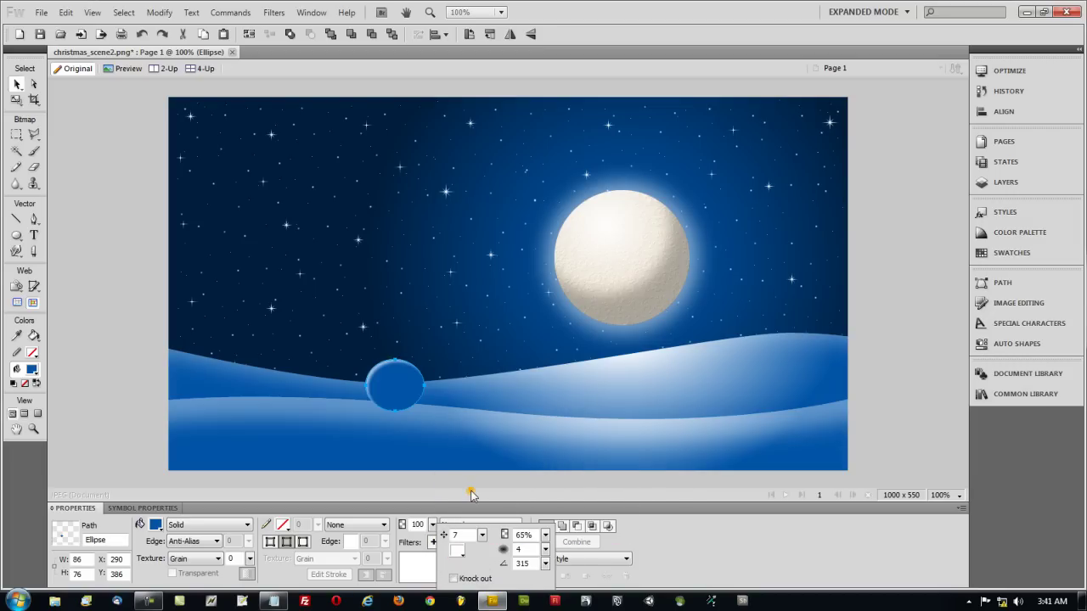
{"action": "left_click_drag", "start_coordinate": [546, 565], "coordinate": [485, 542]}
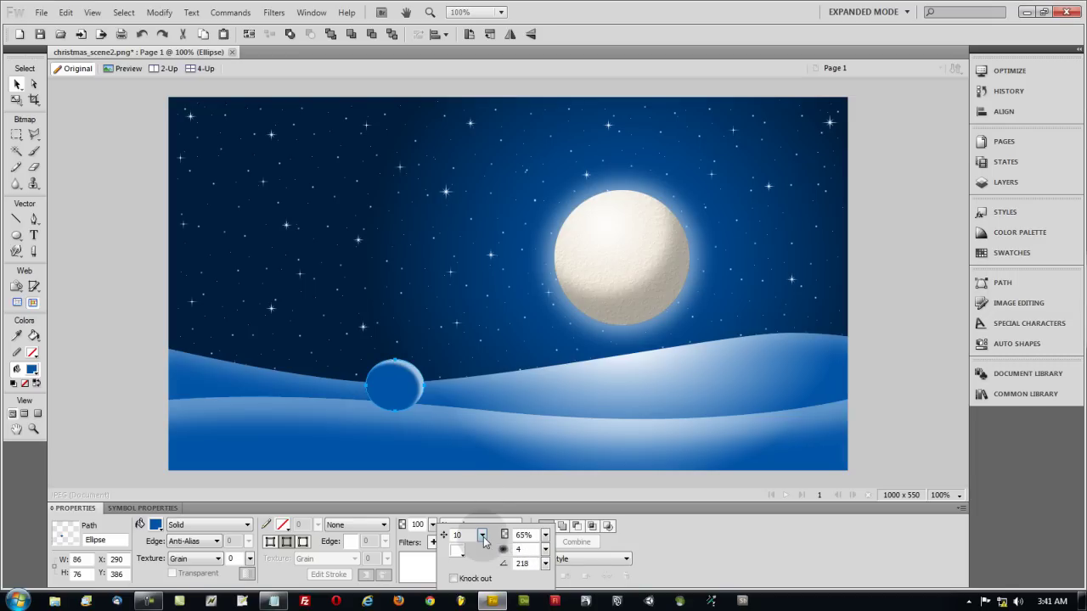
{"action": "left_click", "coordinate": [146, 368]}
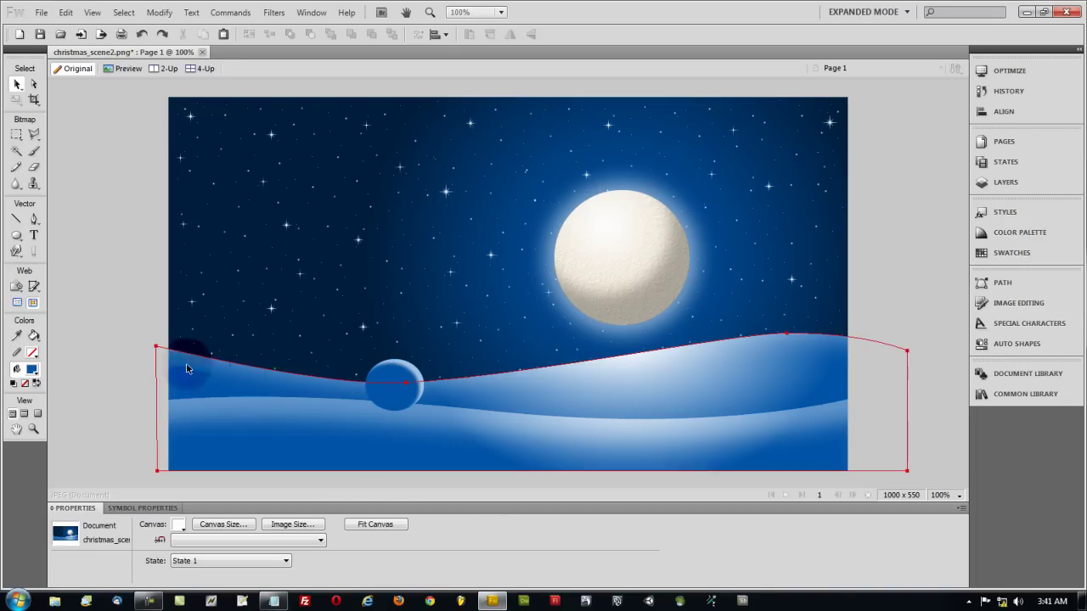
Give the ellipse a radial gradient fill with a dark navy inner colour sampled from the sky, centred near its lower-left edge.
{"action": "left_click", "coordinate": [399, 392]}
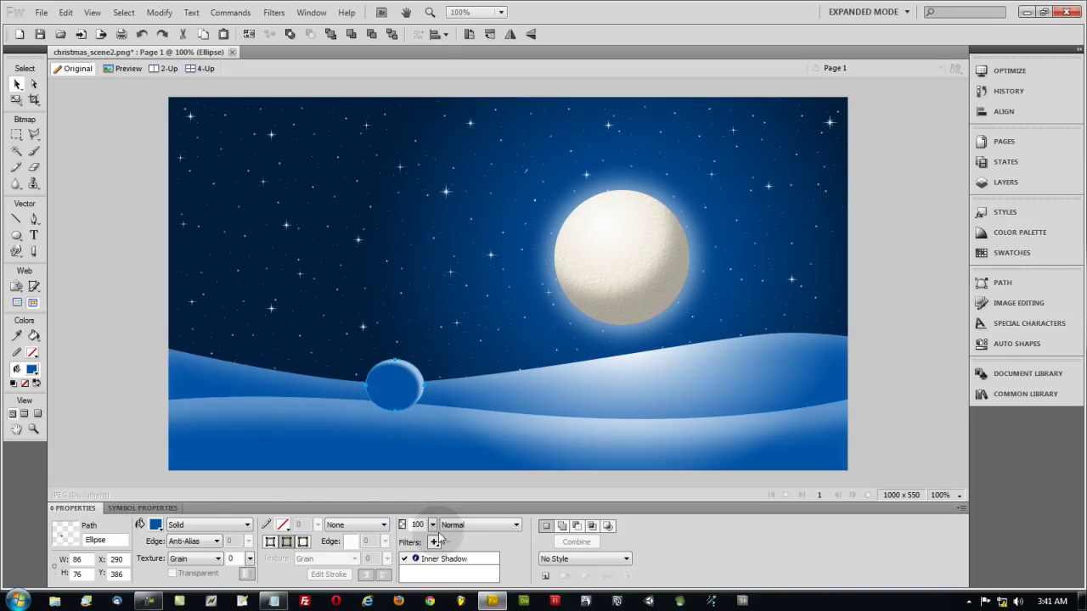
{"action": "left_click", "coordinate": [194, 527]}
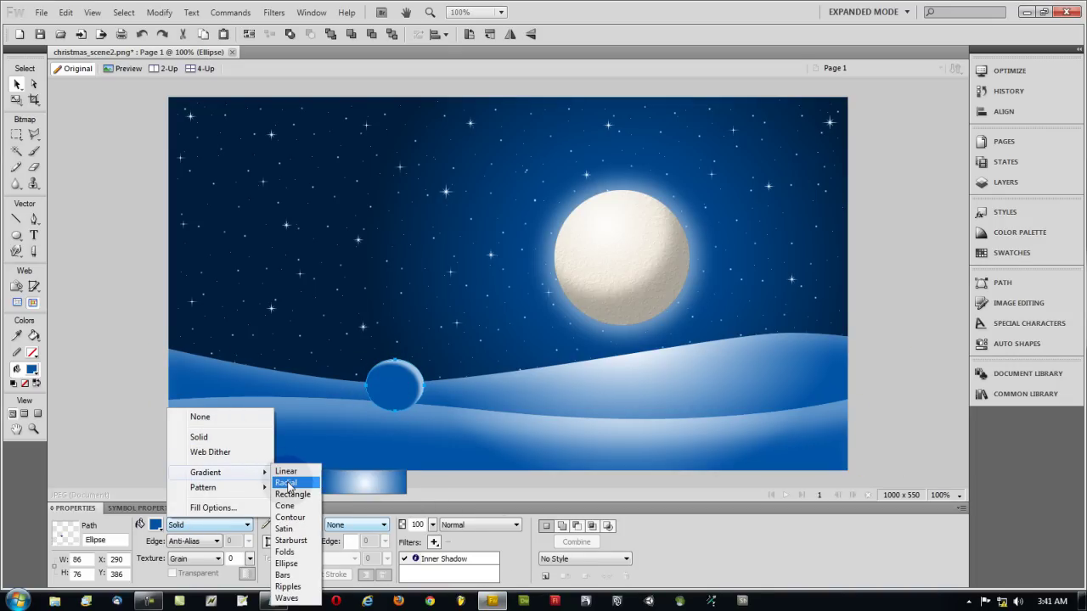
{"action": "left_click", "coordinate": [287, 483]}
{"action": "left_click", "coordinate": [156, 524]}
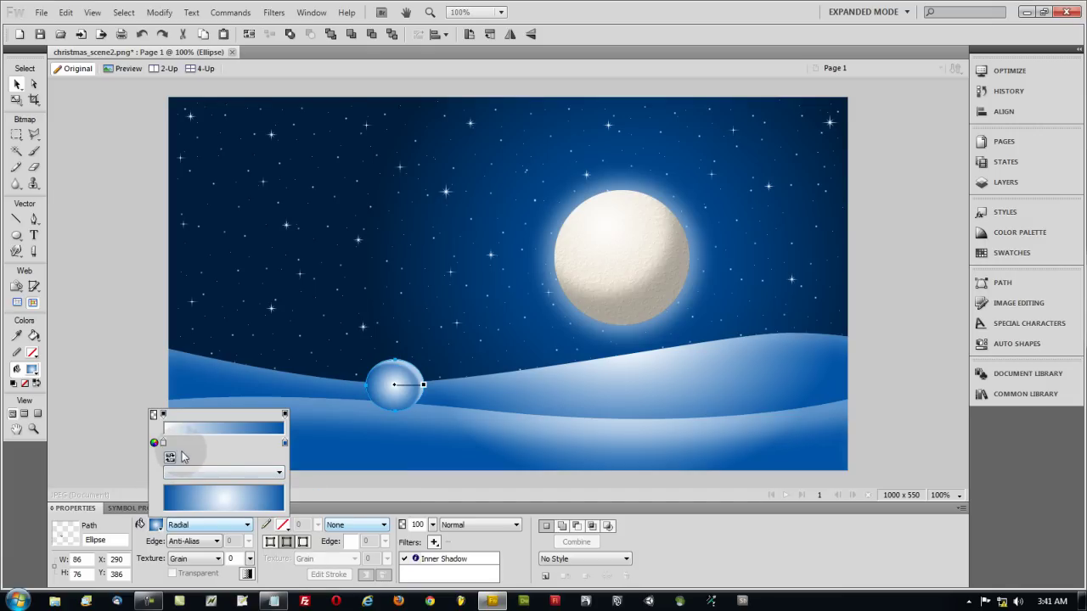
{"action": "left_click", "coordinate": [162, 442]}
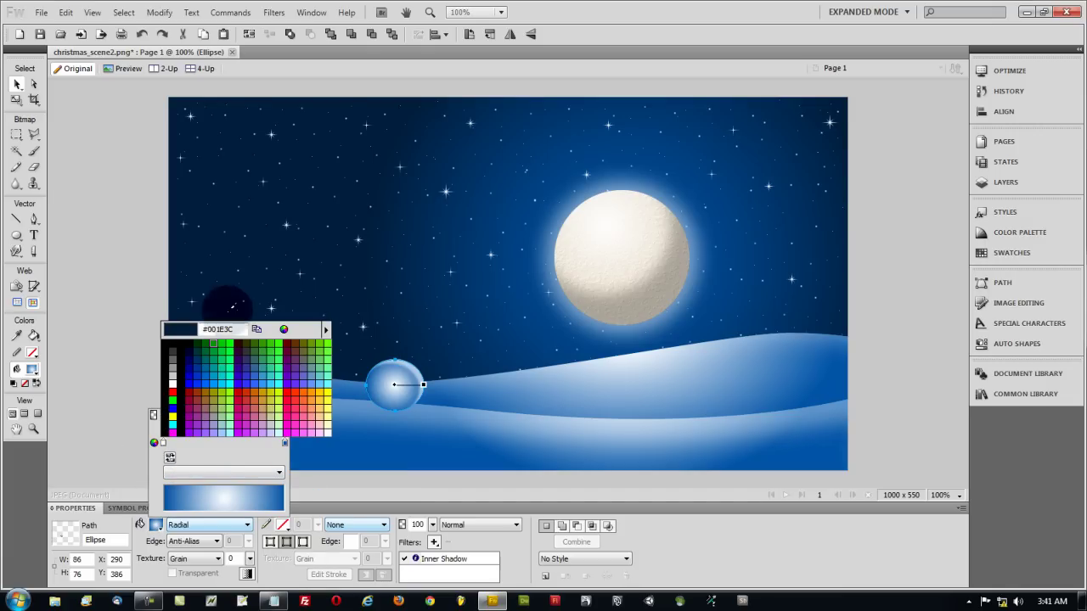
{"action": "left_click", "coordinate": [219, 298]}
{"action": "left_click_drag", "start_coordinate": [394, 386], "coordinate": [386, 401]}
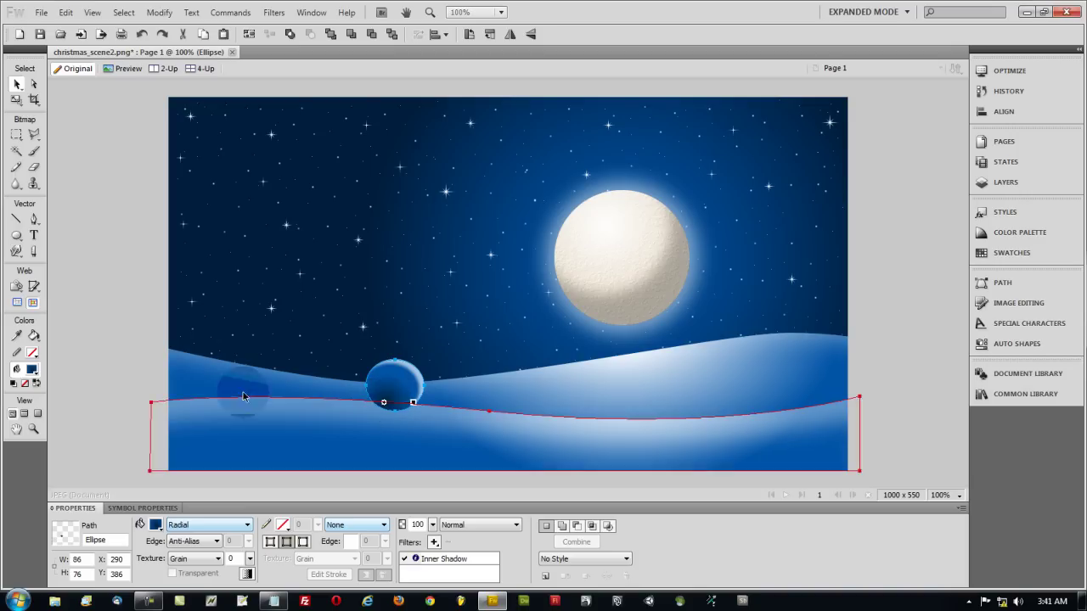
{"action": "left_click", "coordinate": [133, 383]}
Lighten the inner colour of the ellipse's radial gradient to #00366C.
{"action": "left_click", "coordinate": [389, 401]}
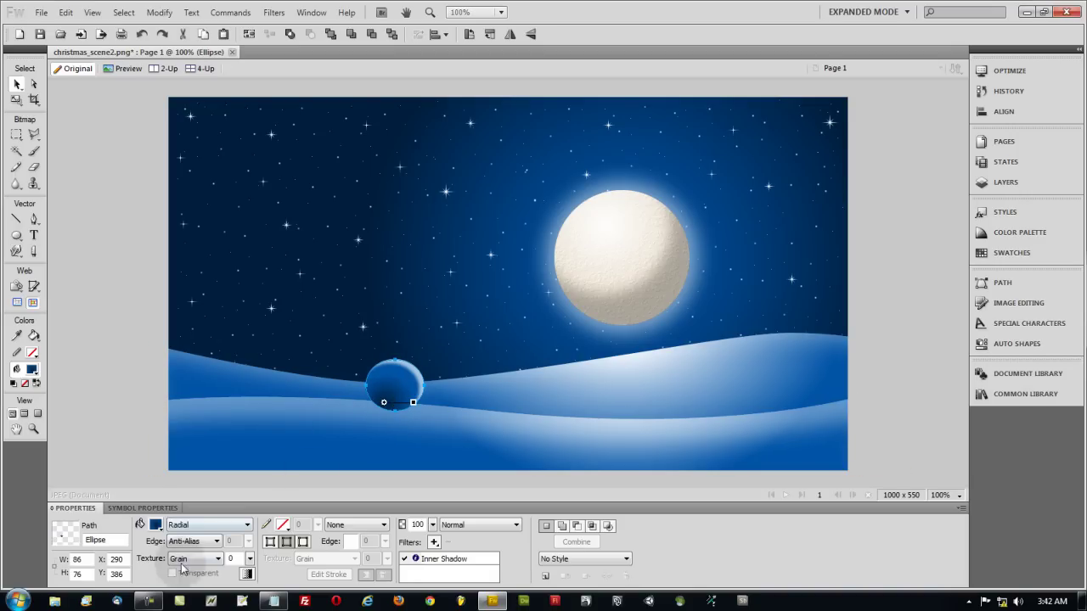
{"action": "left_click", "coordinate": [155, 524]}
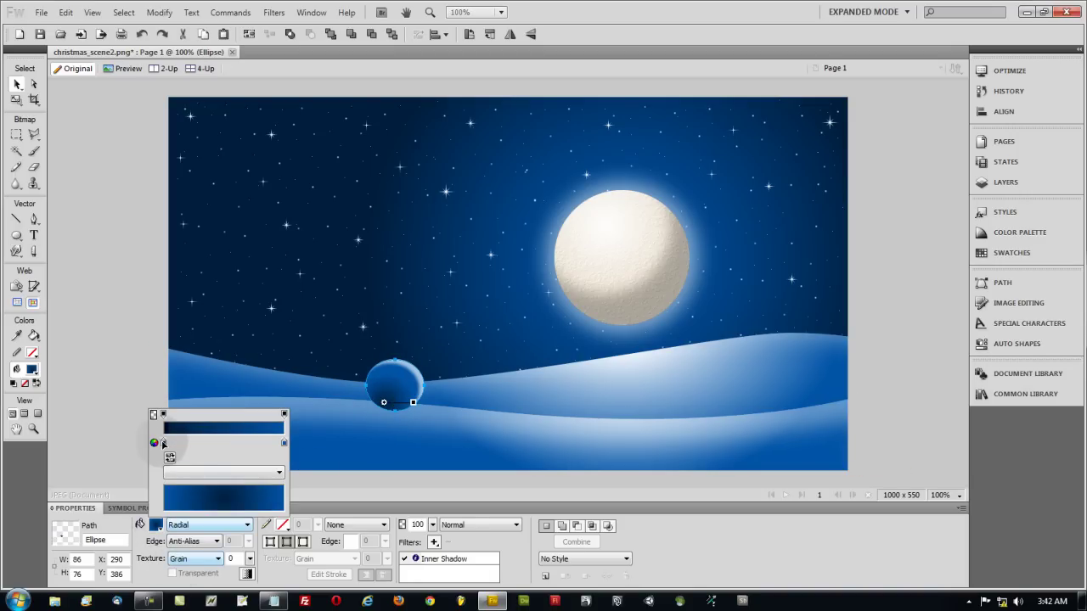
{"action": "left_click", "coordinate": [163, 444]}
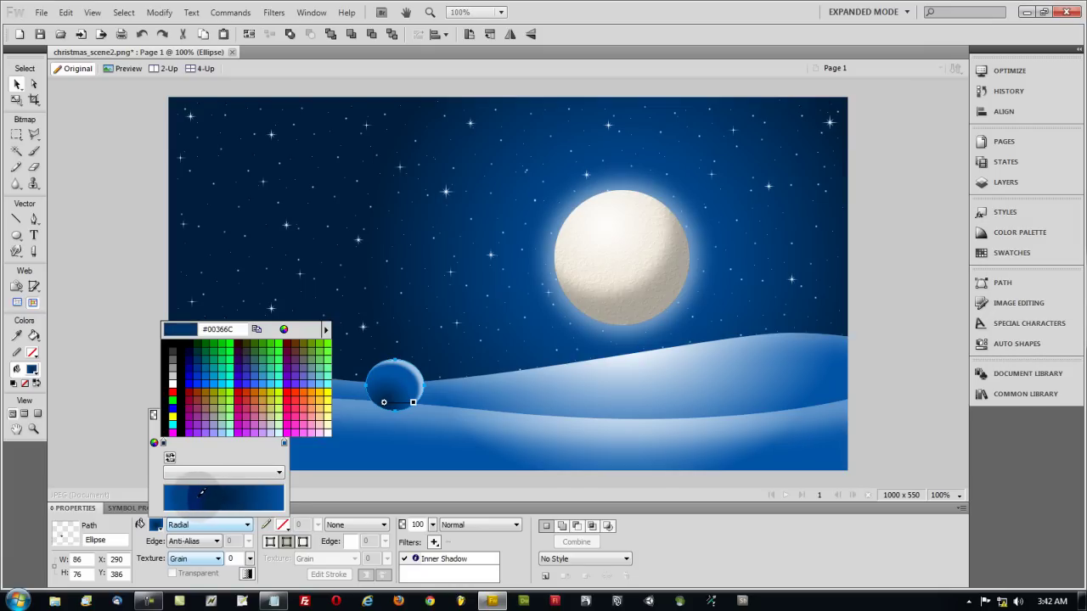
{"action": "left_click", "coordinate": [201, 493]}
{"action": "left_click", "coordinate": [96, 358]}
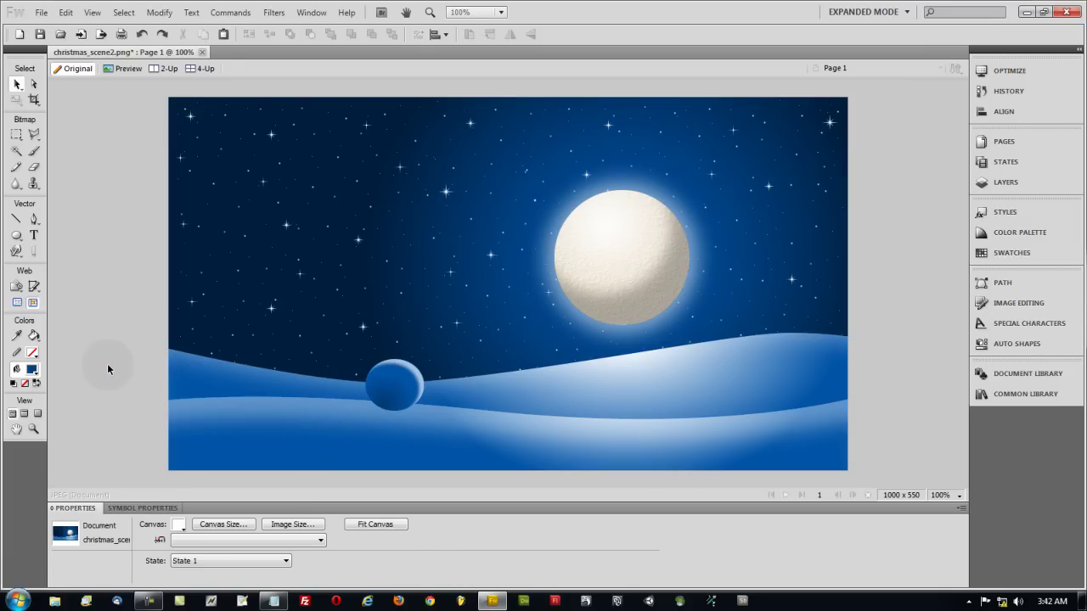
Shift the gradient's centre to the ellipse's bottom edge and set its Inner Shadow softness to about 7.
{"action": "left_click", "coordinate": [397, 380]}
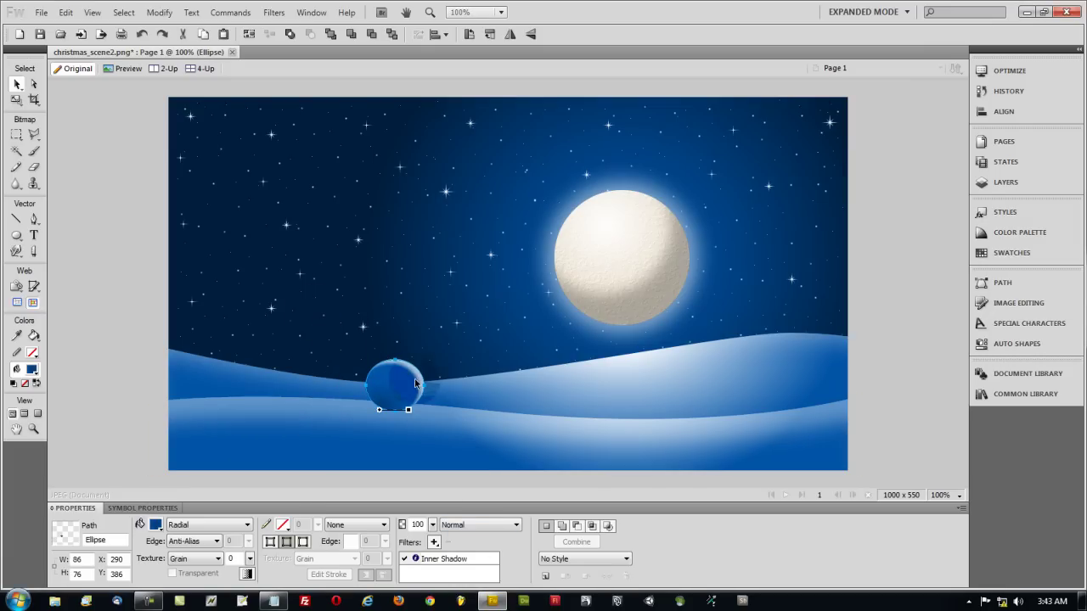
{"action": "double_click", "coordinate": [444, 558]}
{"action": "left_click_drag", "start_coordinate": [520, 550], "coordinate": [519, 541]}
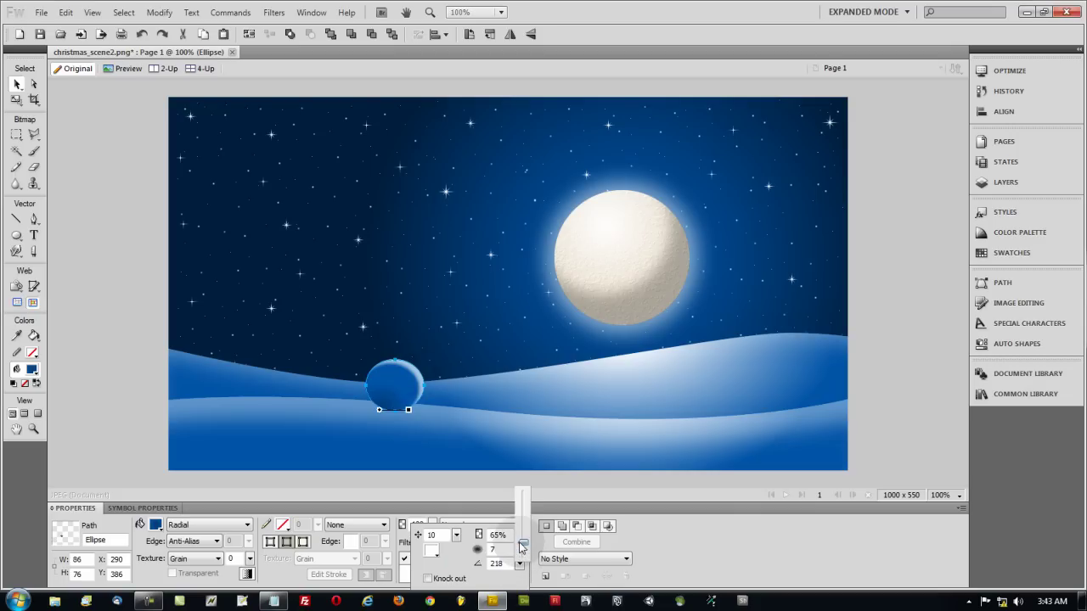
{"action": "left_click", "coordinate": [392, 398]}
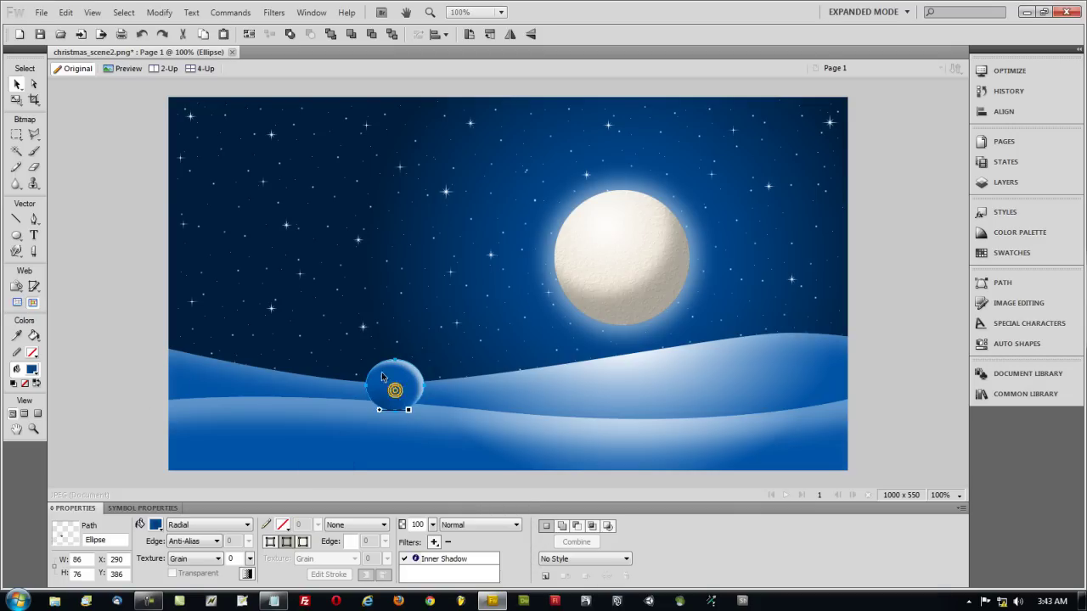
Flatten the ellipse to about 69 px high, keeping its base in place.
{"action": "left_click", "coordinate": [17, 100]}
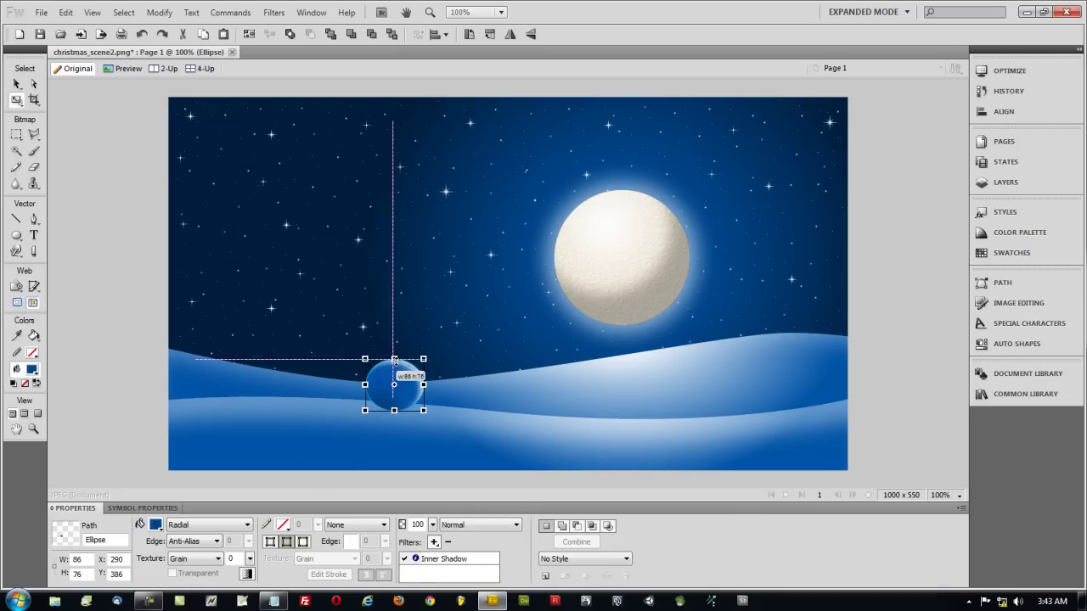
{"action": "left_click", "coordinate": [17, 84]}
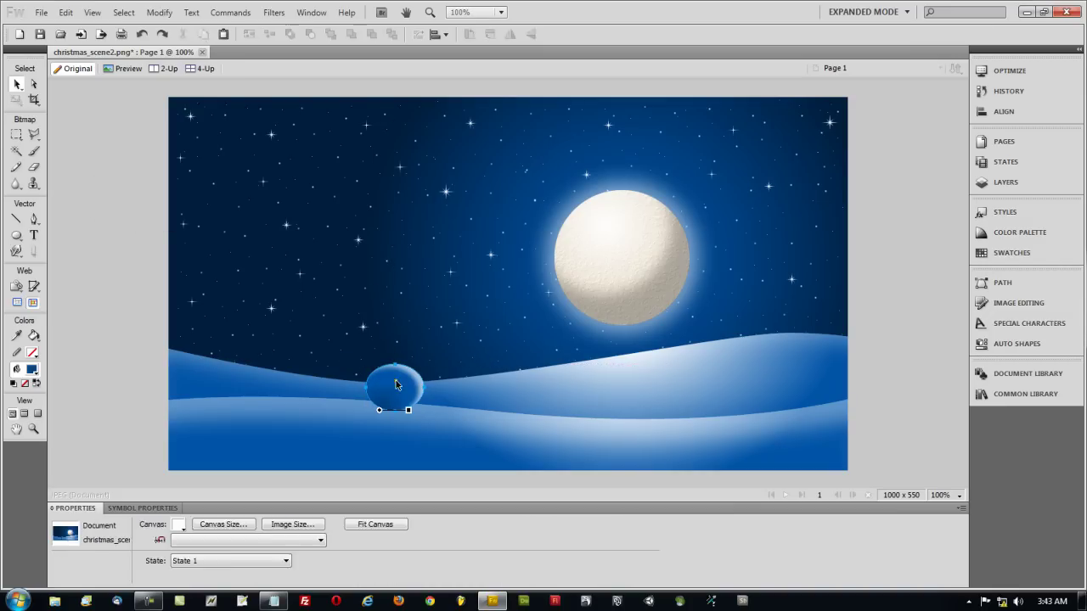
Duplicate the ellipse, scale the copy to about 62 × 50 px and place it on top as the snowman's middle ball.
{"action": "left_click_drag", "start_coordinate": [395, 384], "coordinate": [605, 370]}
{"action": "left_click", "coordinate": [16, 99]}
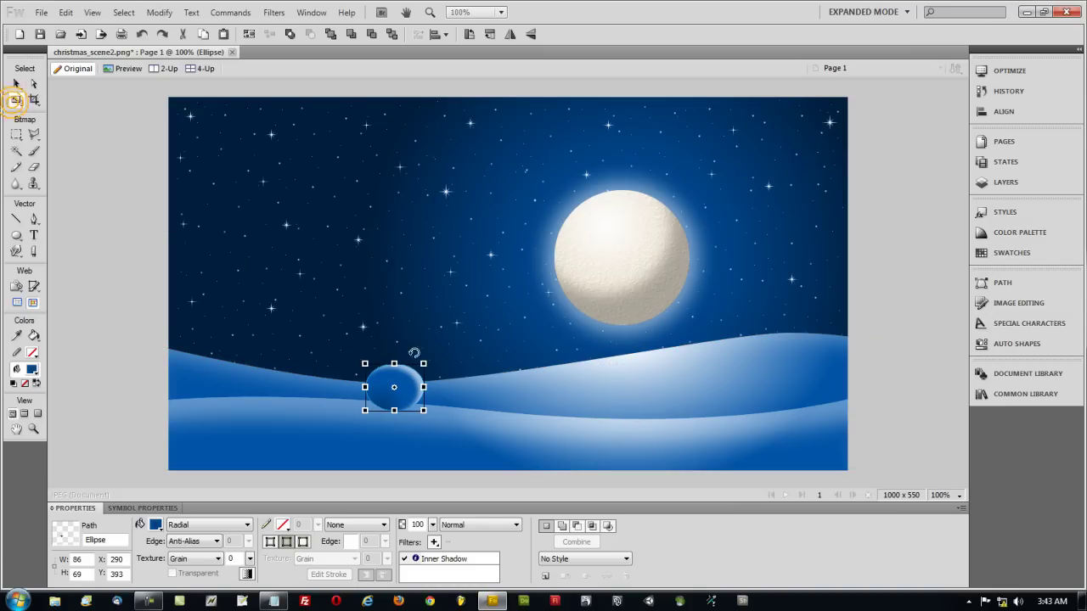
{"action": "left_click_drag", "start_coordinate": [423, 411], "coordinate": [395, 354]}
{"action": "left_click", "coordinate": [16, 84]}
{"action": "key", "text": "ctrl+d"}
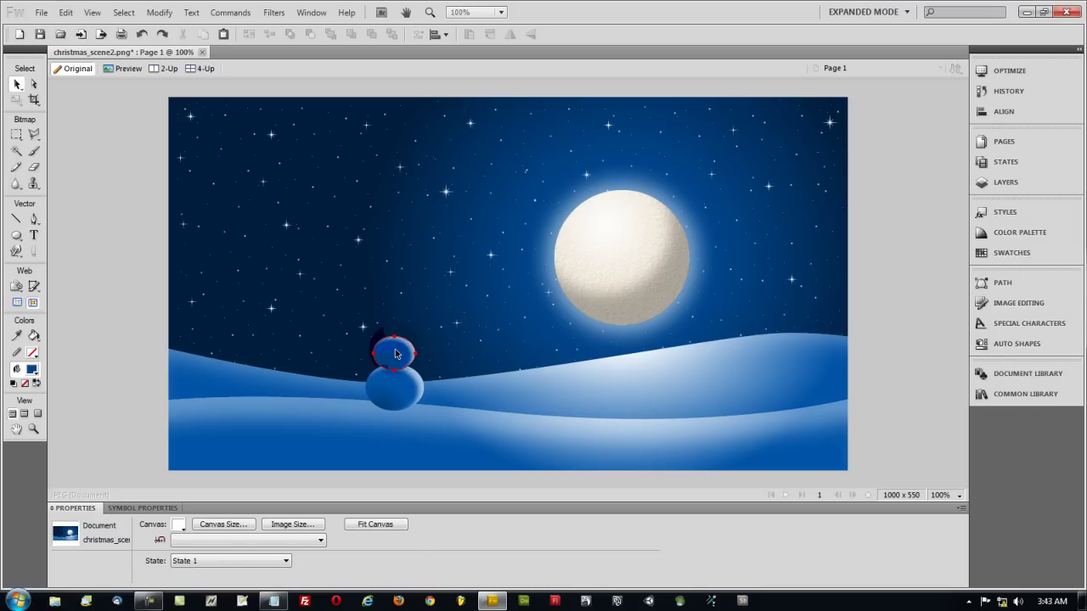
Duplicate the middle ball, scale the copy to about 46 × 37 px and place it on top as the snowman's head.
{"action": "left_click", "coordinate": [394, 353]}
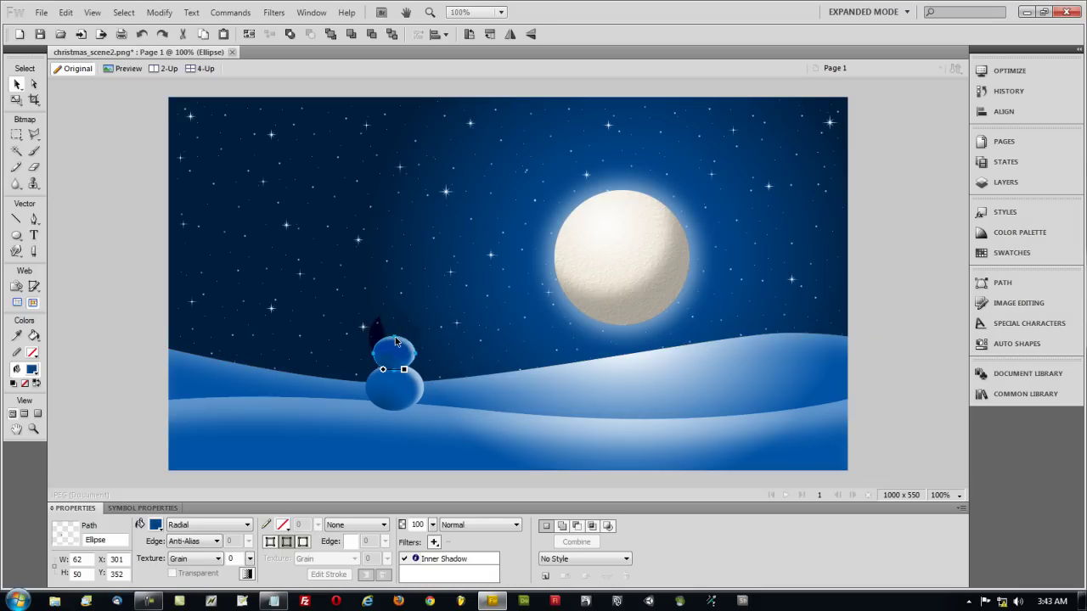
{"action": "key", "text": "ctrl+equal"}
{"action": "key", "text": "ctrl+equal"}
{"action": "key", "text": "ctrl+equal"}
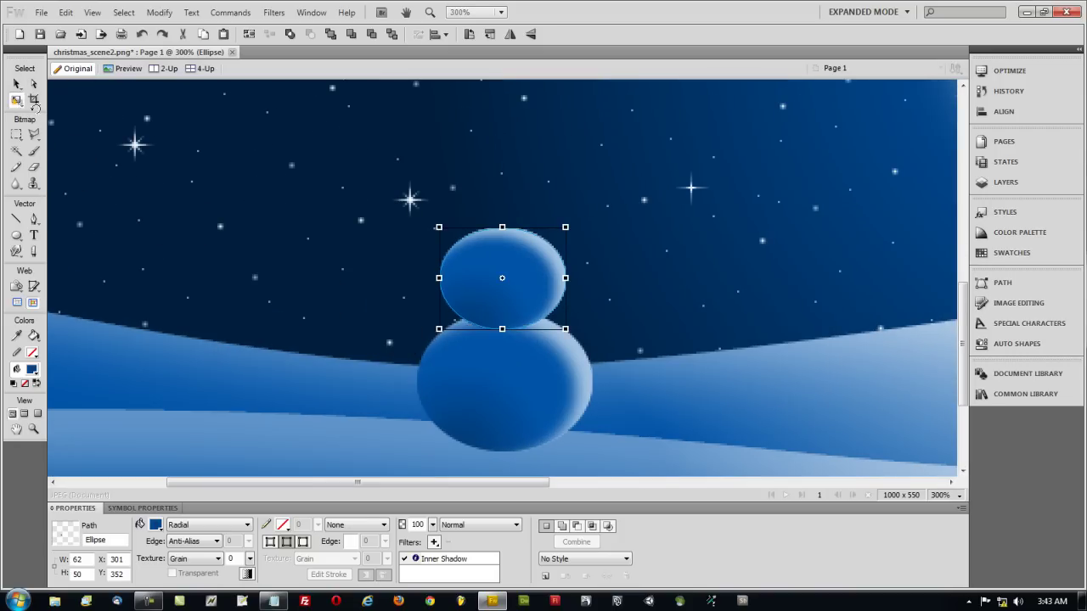
{"action": "left_click_drag", "start_coordinate": [565, 329], "coordinate": [532, 302]}
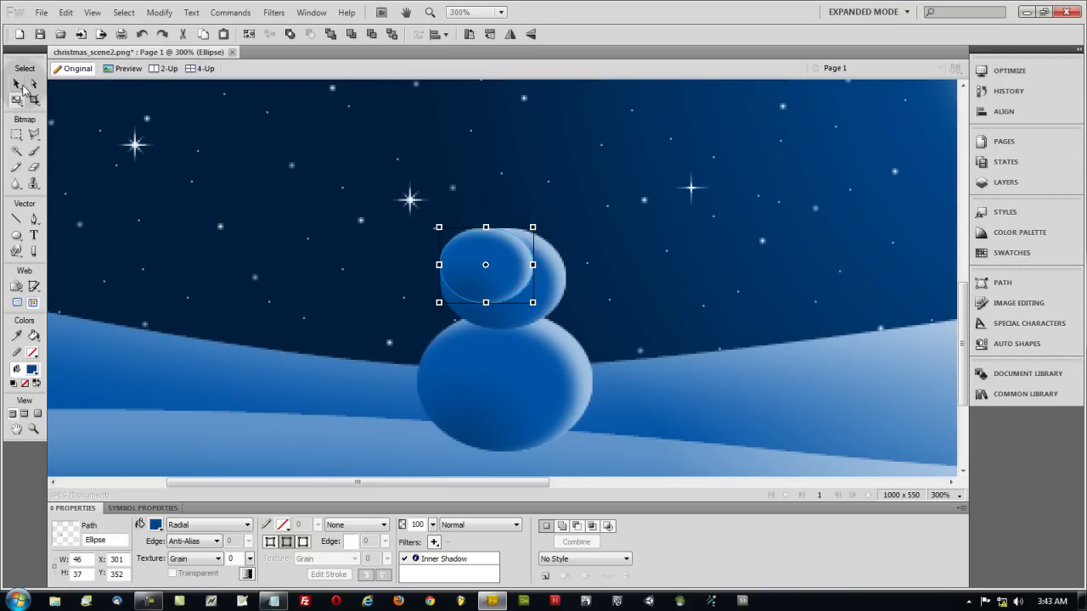
{"action": "left_click", "coordinate": [16, 84]}
{"action": "left_click_drag", "start_coordinate": [494, 255], "coordinate": [507, 198]}
Scale the snowman's head down to about 43 × 35 px.
{"action": "key", "text": "q"}
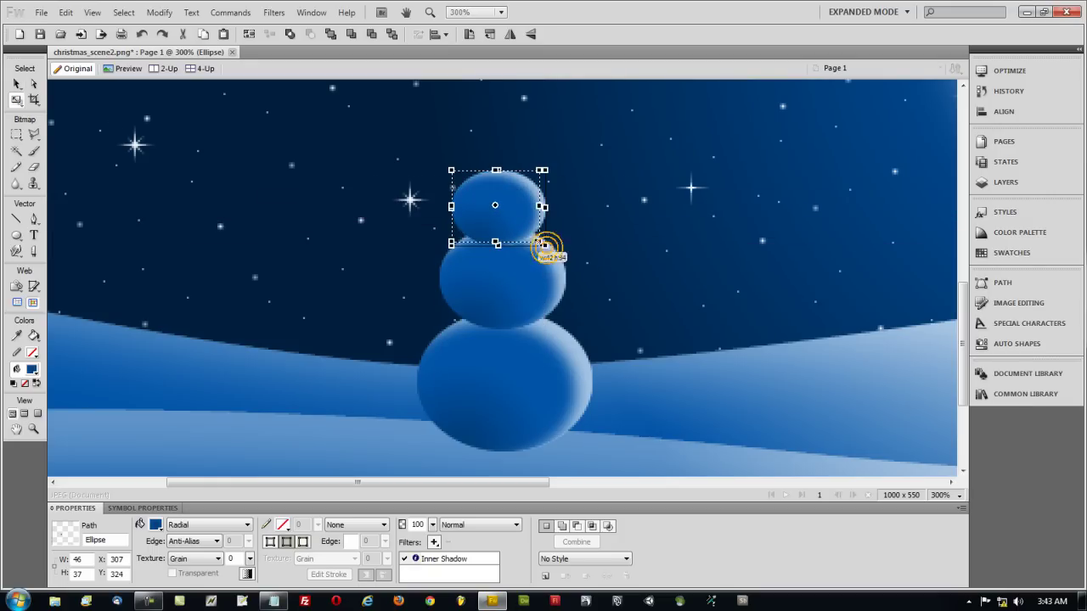
{"action": "left_click_drag", "start_coordinate": [548, 247], "coordinate": [542, 243]}
{"action": "left_click", "coordinate": [16, 84]}
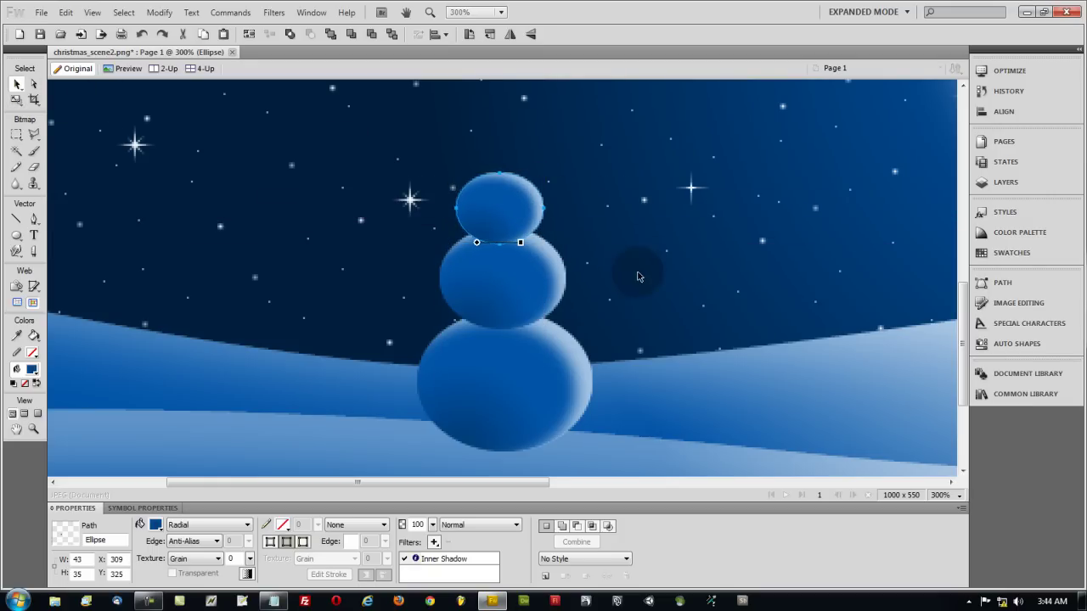
Move the snowman's middle ball down to Y 356 and lower the head slightly with it.
{"action": "left_click", "coordinate": [640, 277]}
{"action": "key", "text": "ctrl+1"}
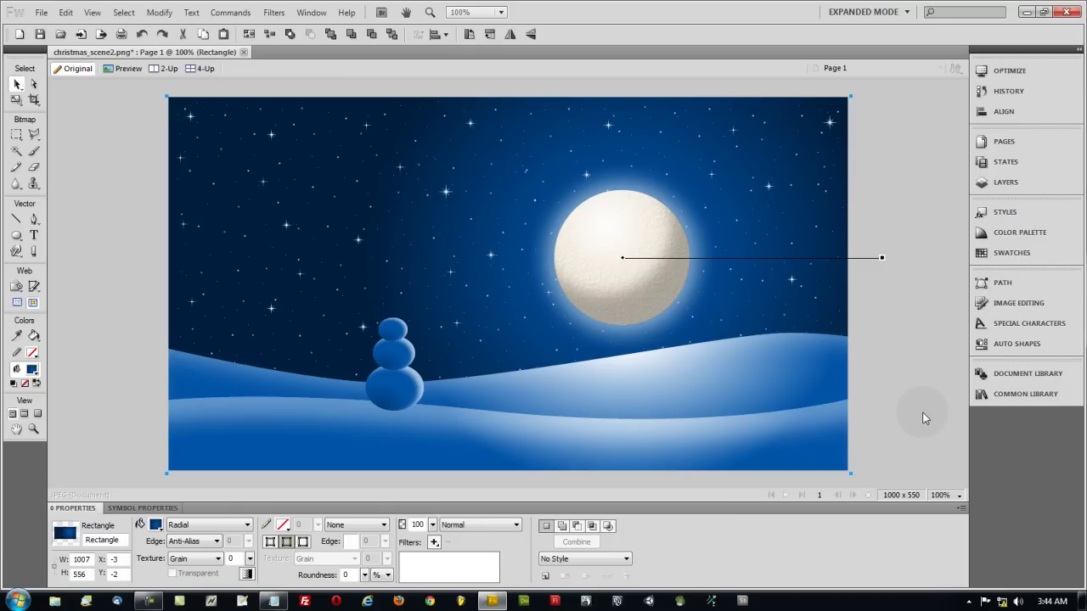
{"action": "left_click", "coordinate": [400, 357]}
{"action": "left_click", "coordinate": [102, 324]}
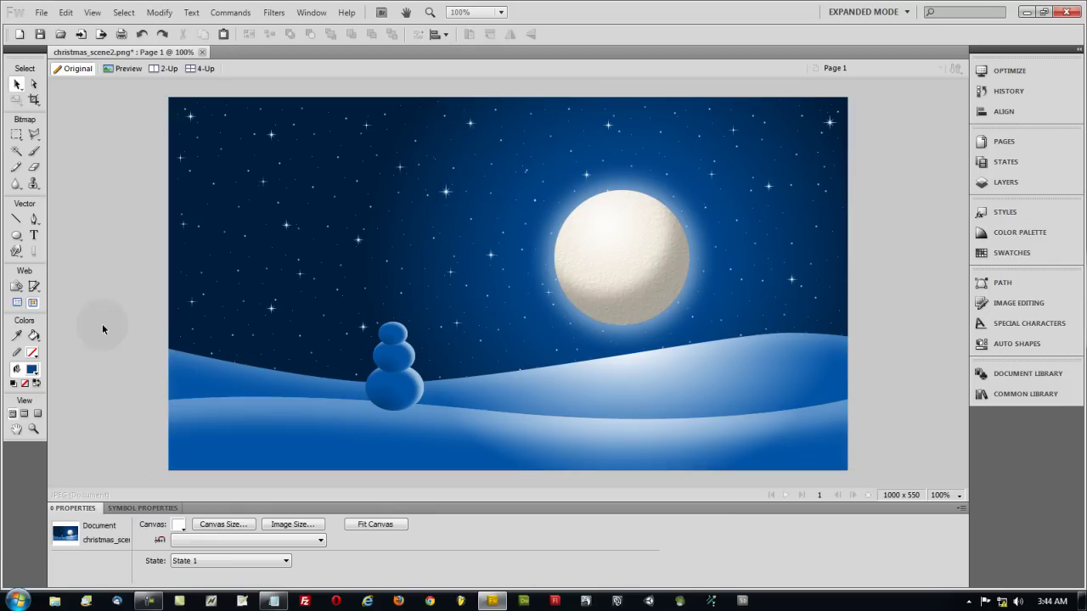
Nudge the snowman's middle ball and head together a few pixels to the right.
{"action": "left_click", "coordinate": [400, 358]}
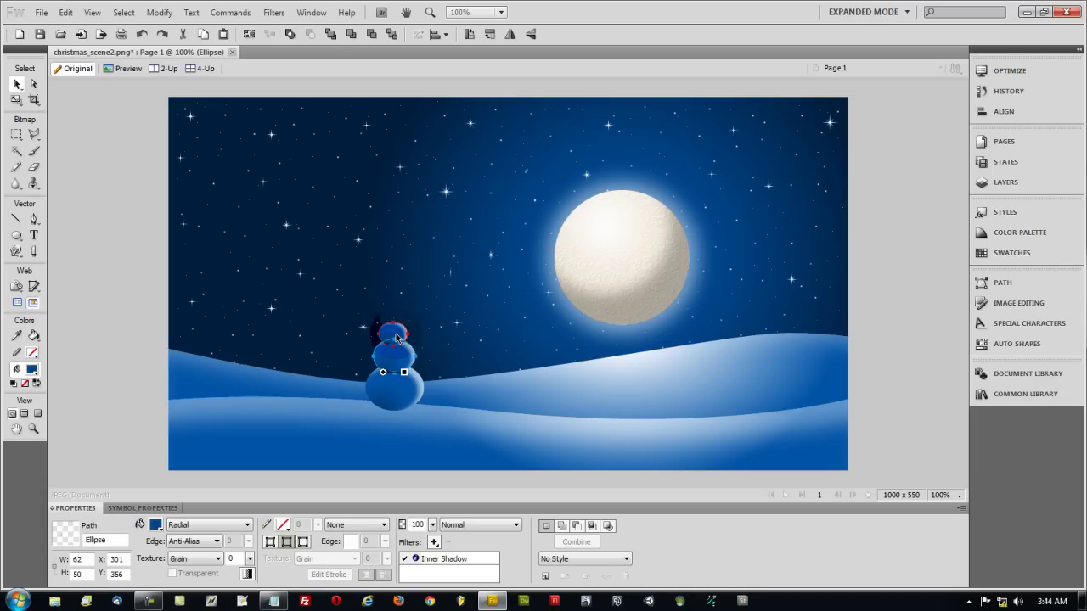
{"action": "left_click", "coordinate": [395, 338], "text": "shift"}
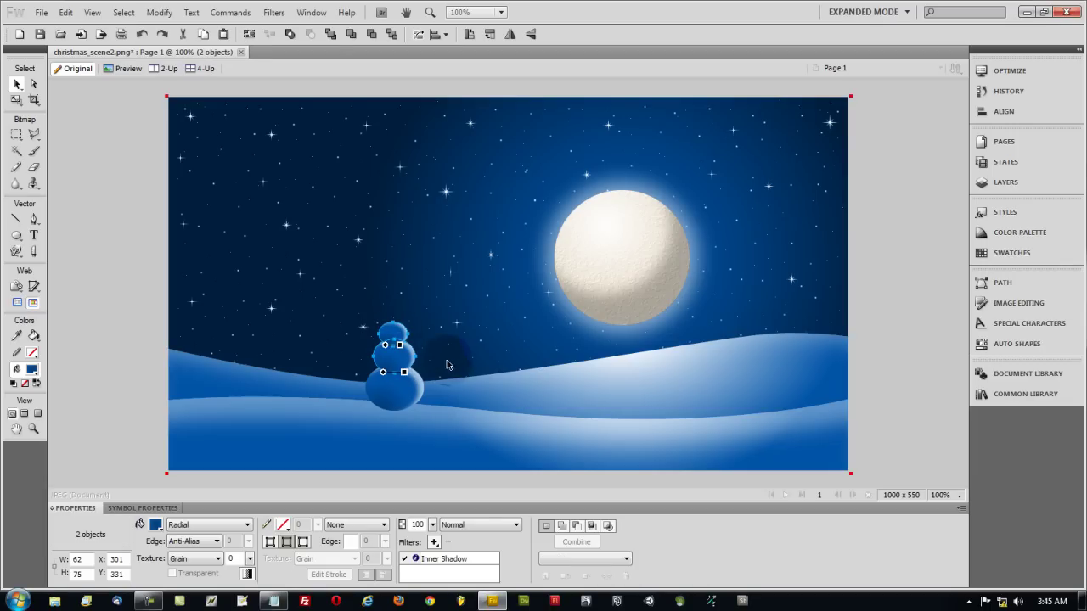
{"action": "key", "text": "Right"}
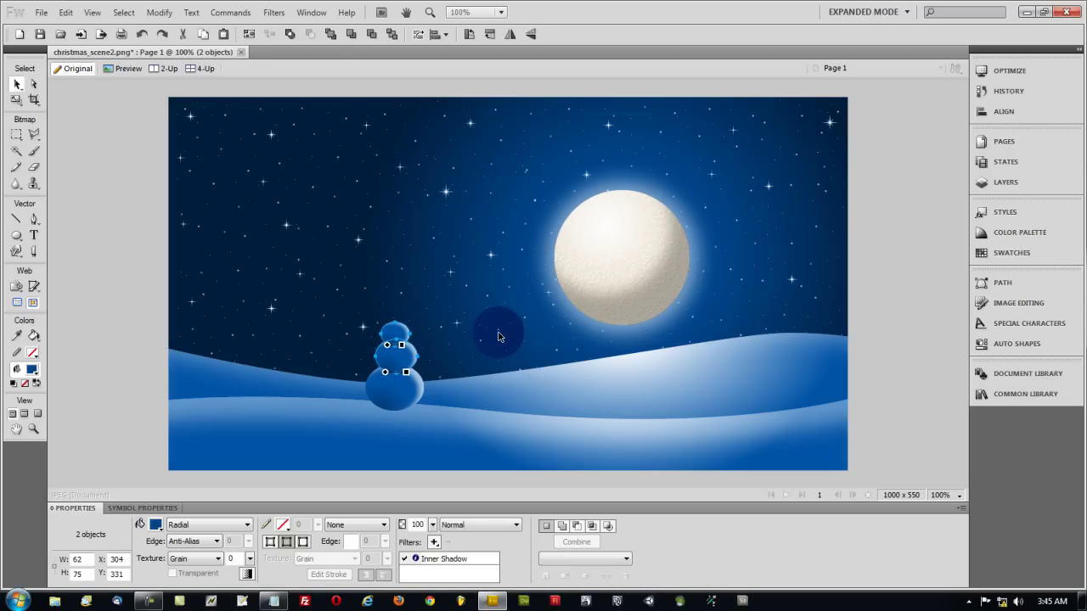
{"action": "left_click", "coordinate": [115, 283]}
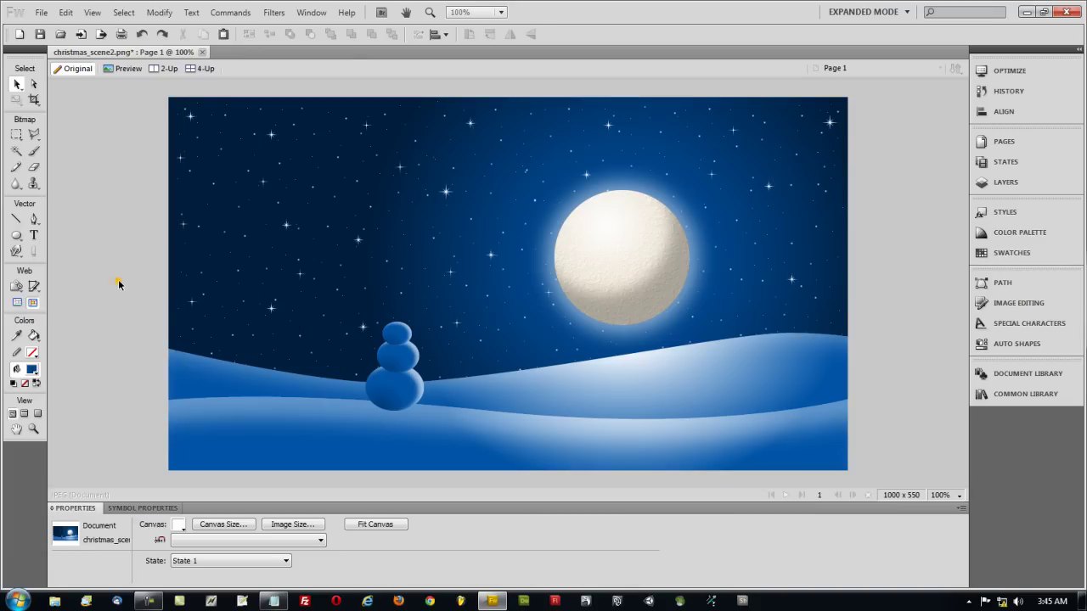
Fine-tune the horizontal positions of the head and middle ball over the bottom ball, placing the middle ball at X 305.
{"action": "left_click", "coordinate": [392, 326]}
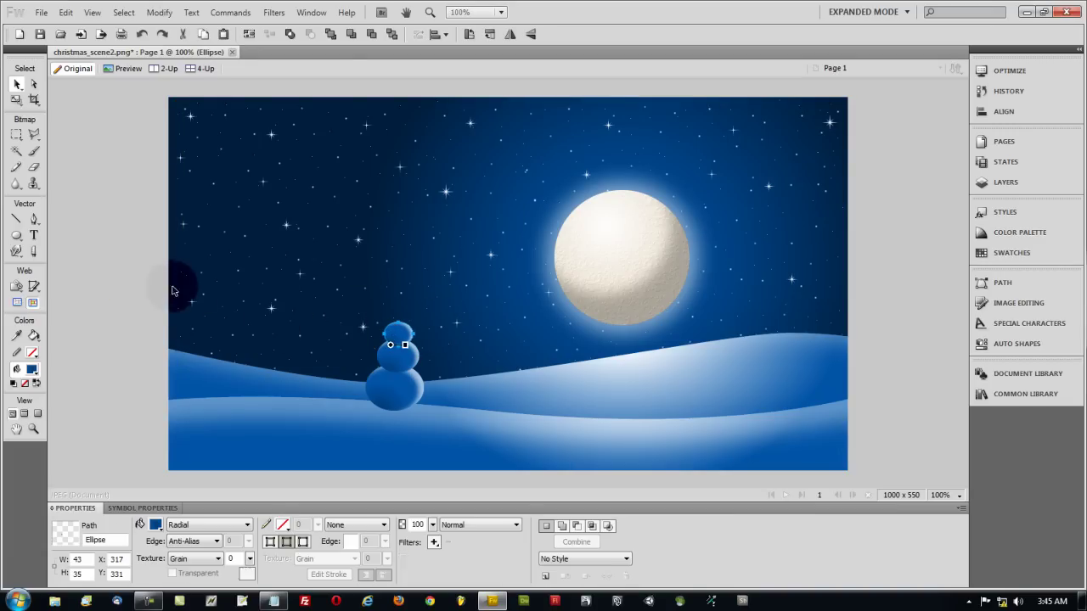
{"action": "left_click", "coordinate": [90, 275]}
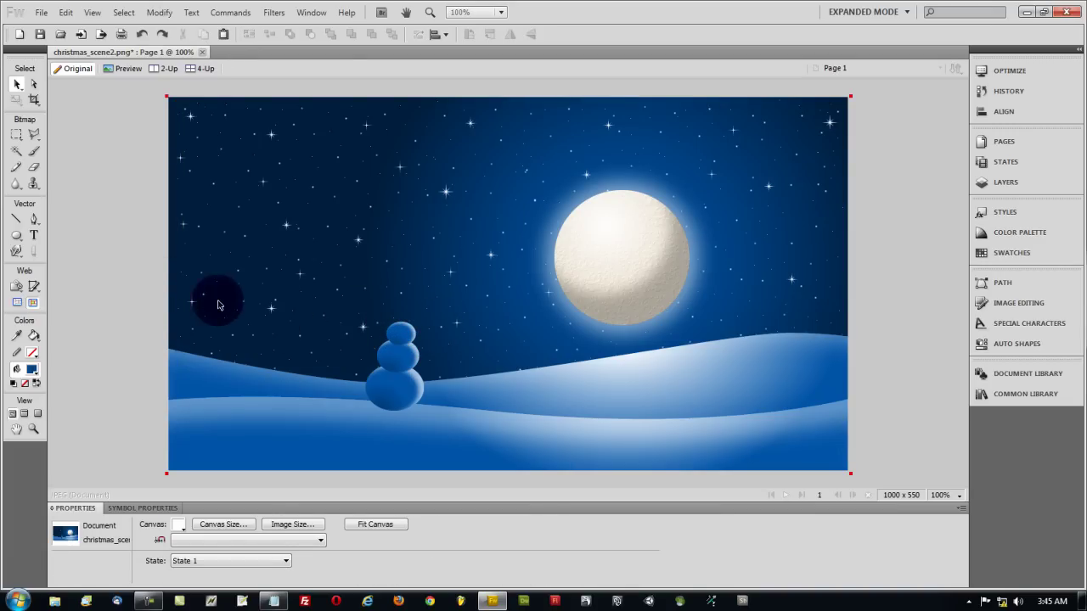
{"action": "left_click", "coordinate": [395, 322]}
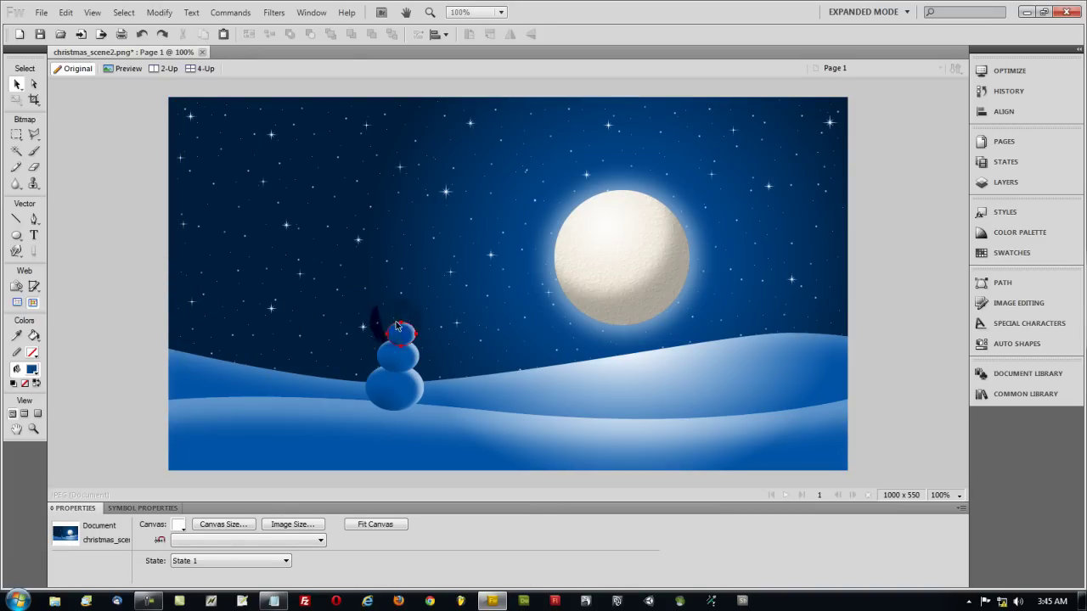
{"action": "left_click", "coordinate": [127, 284]}
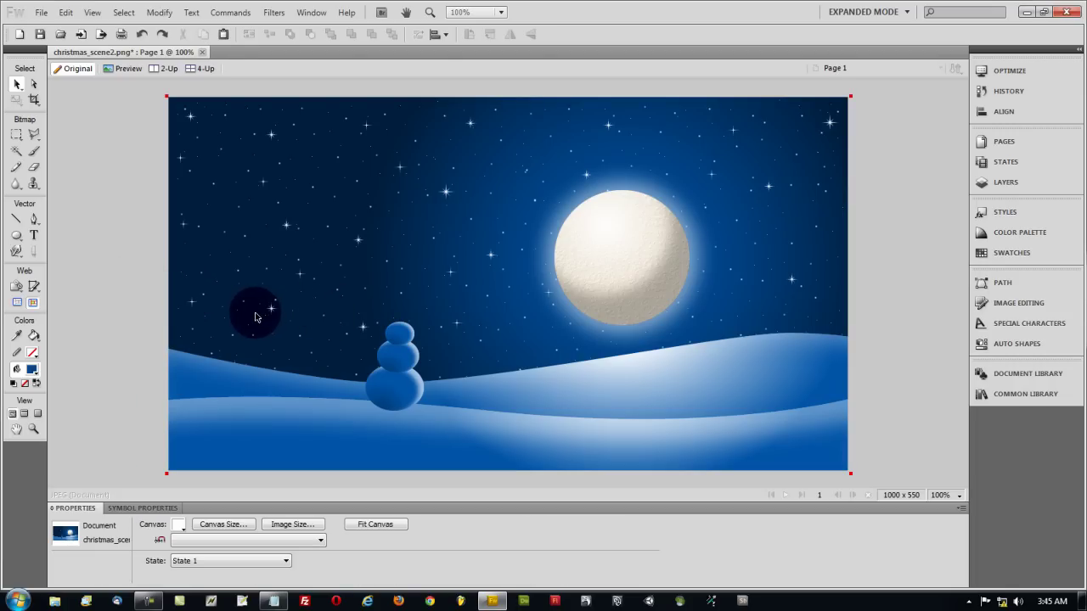
{"action": "left_click", "coordinate": [395, 336]}
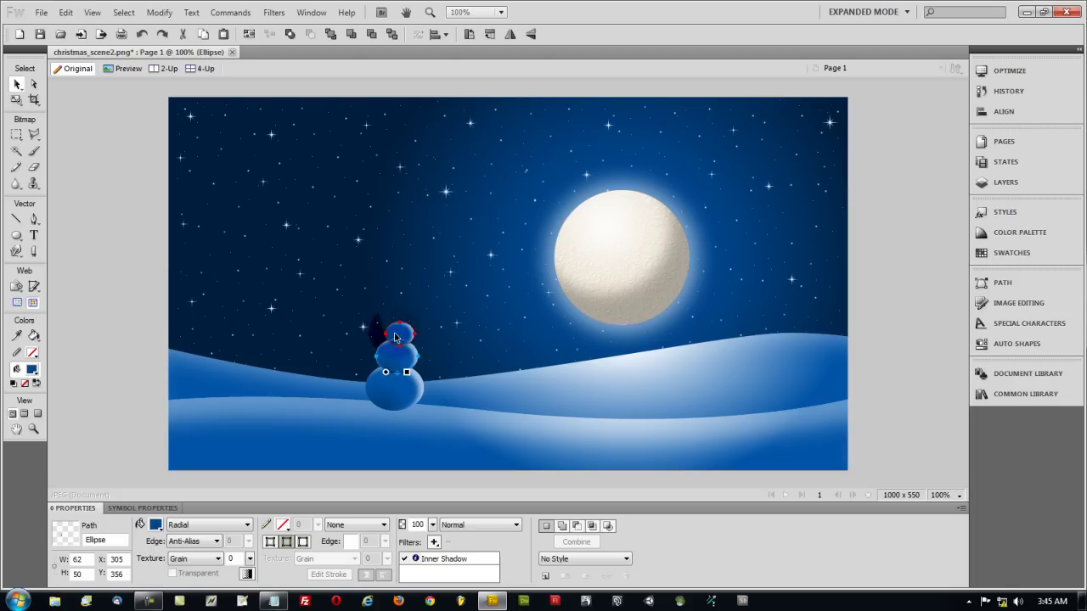
{"action": "left_click", "coordinate": [127, 290]}
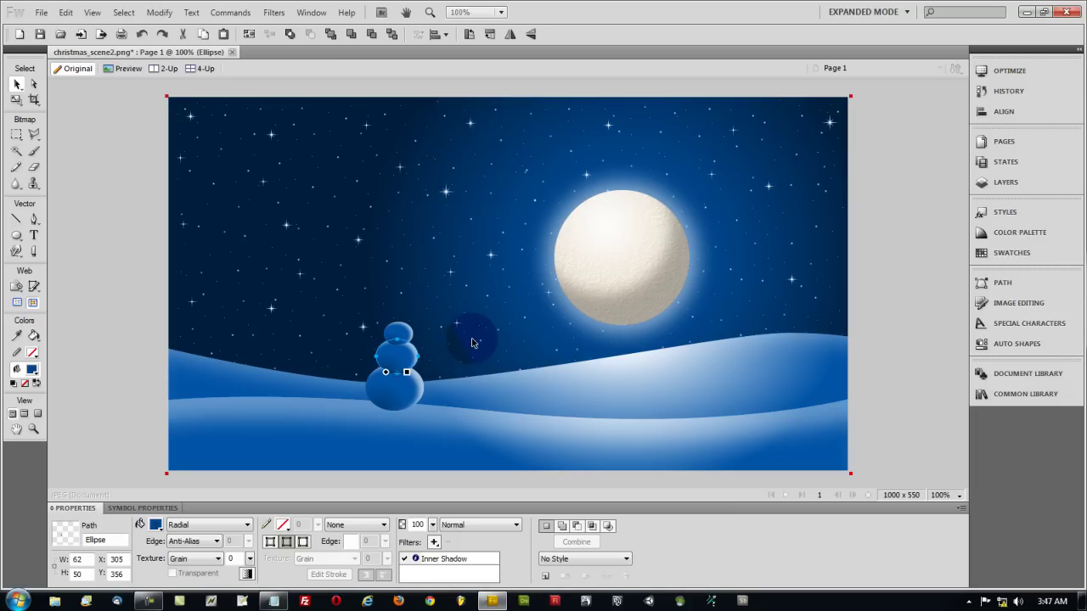
Start a Pen path on the middle ball's right side, outlining the upper edge of a bent, raised arm to the wrist.
{"action": "key", "text": "ctrl+="}
{"action": "key", "text": "ctrl+="}
{"action": "key", "text": "ctrl+="}
{"action": "key", "text": "ctrl+="}
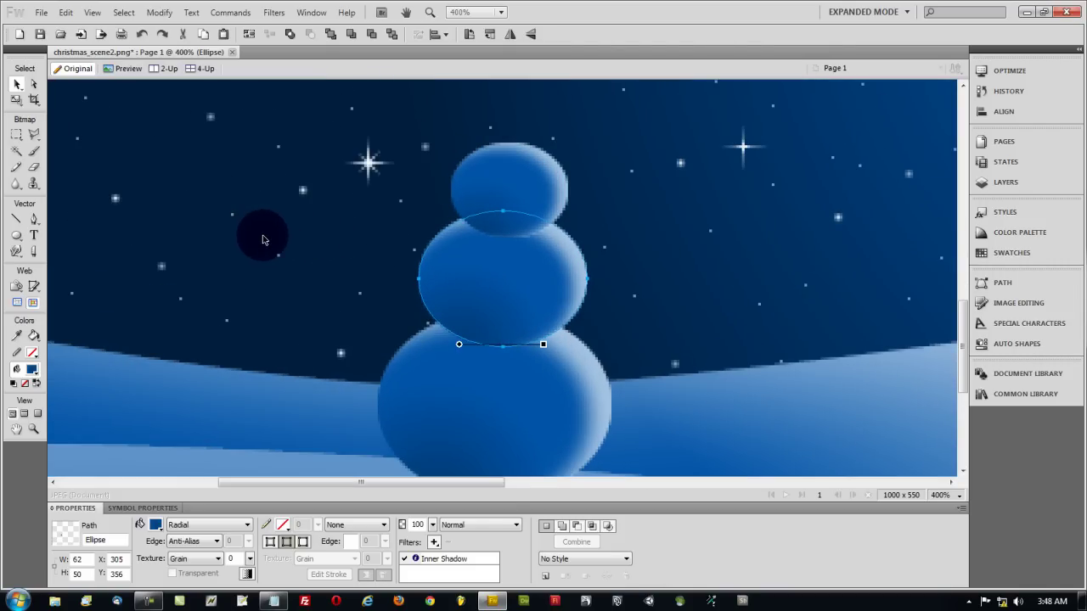
{"action": "left_click", "coordinate": [657, 255]}
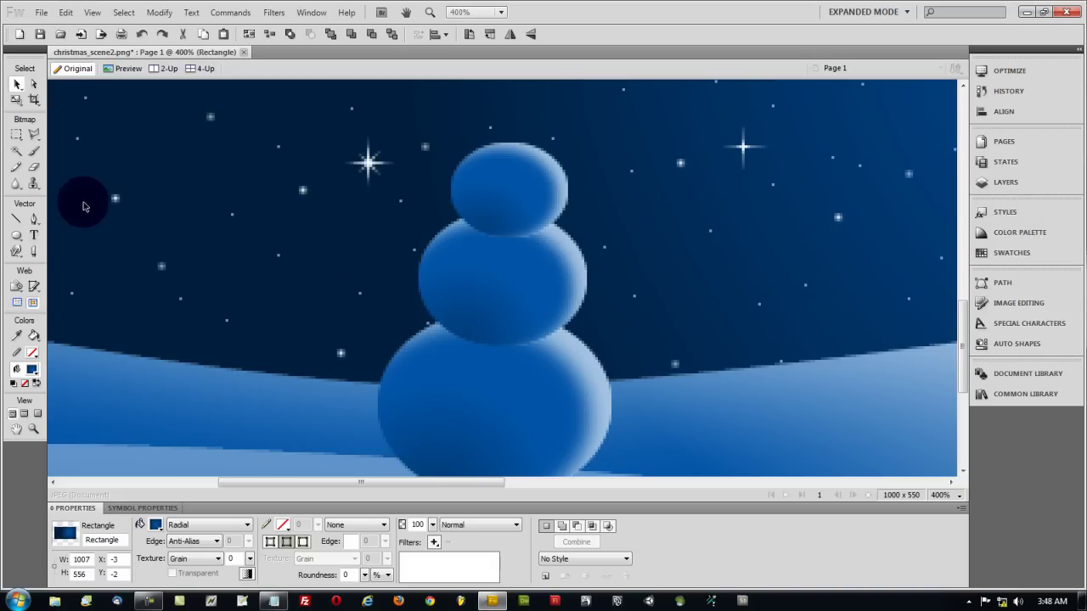
{"action": "left_click", "coordinate": [34, 218]}
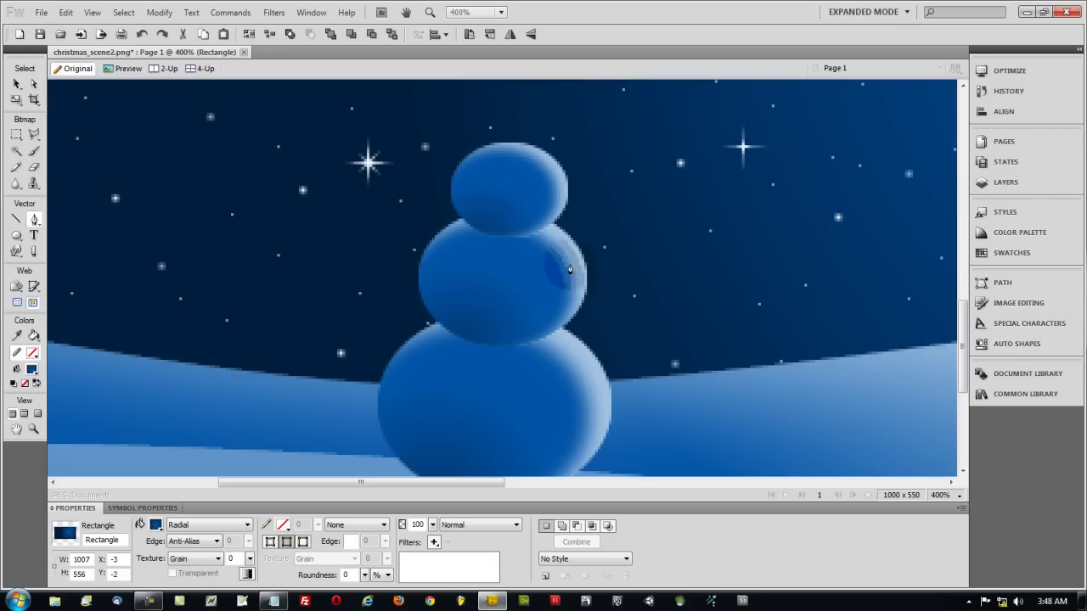
{"action": "left_click", "coordinate": [565, 259]}
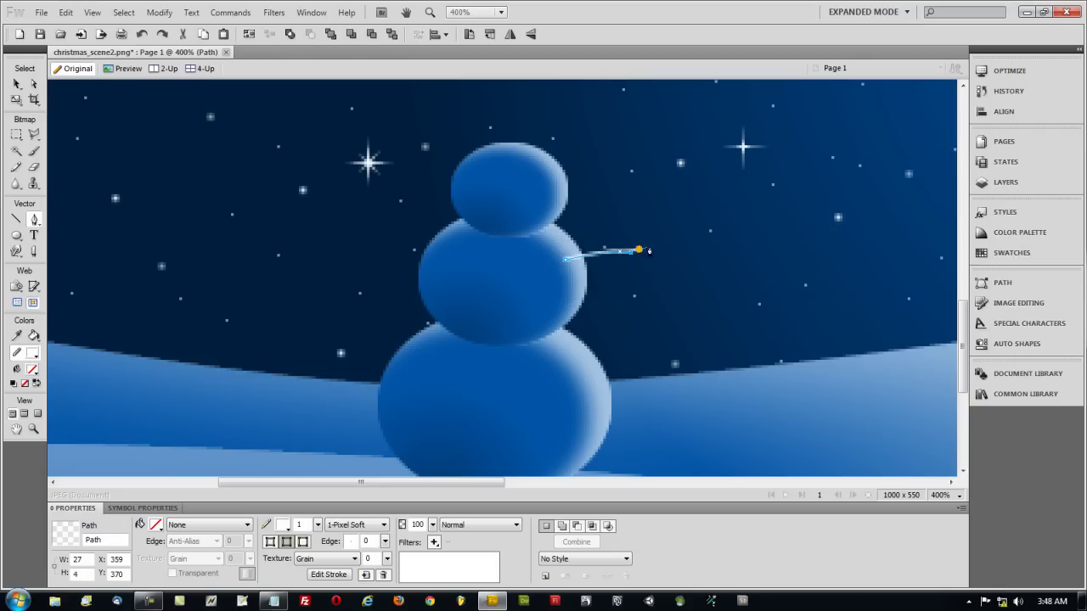
{"action": "left_click_drag", "start_coordinate": [650, 251], "coordinate": [653, 242]}
{"action": "left_click", "coordinate": [676, 204]}
{"action": "left_click", "coordinate": [663, 177]}
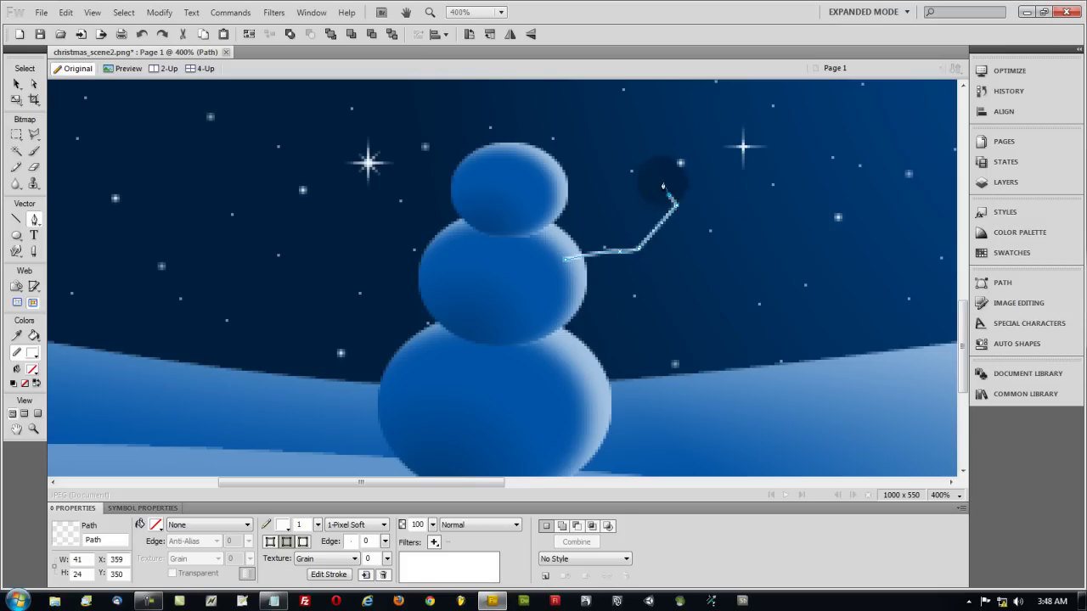
Continue the arm path around the spread fingers of the hand and back to the wrist's lower side.
{"action": "left_click", "coordinate": [667, 176]}
{"action": "left_click", "coordinate": [670, 187]}
{"action": "left_click", "coordinate": [680, 165]}
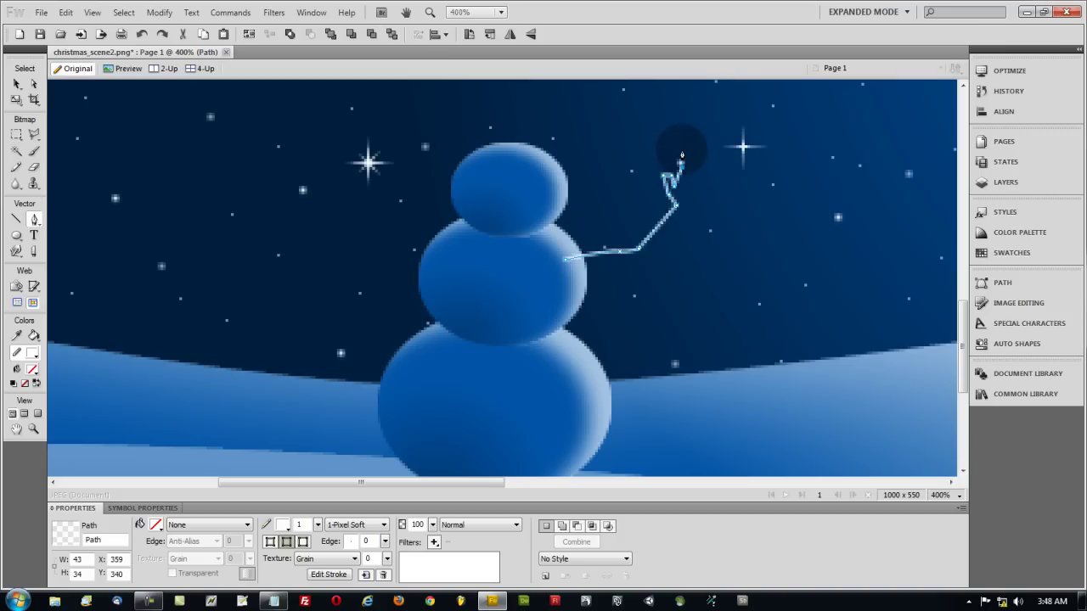
{"action": "left_click", "coordinate": [685, 150]}
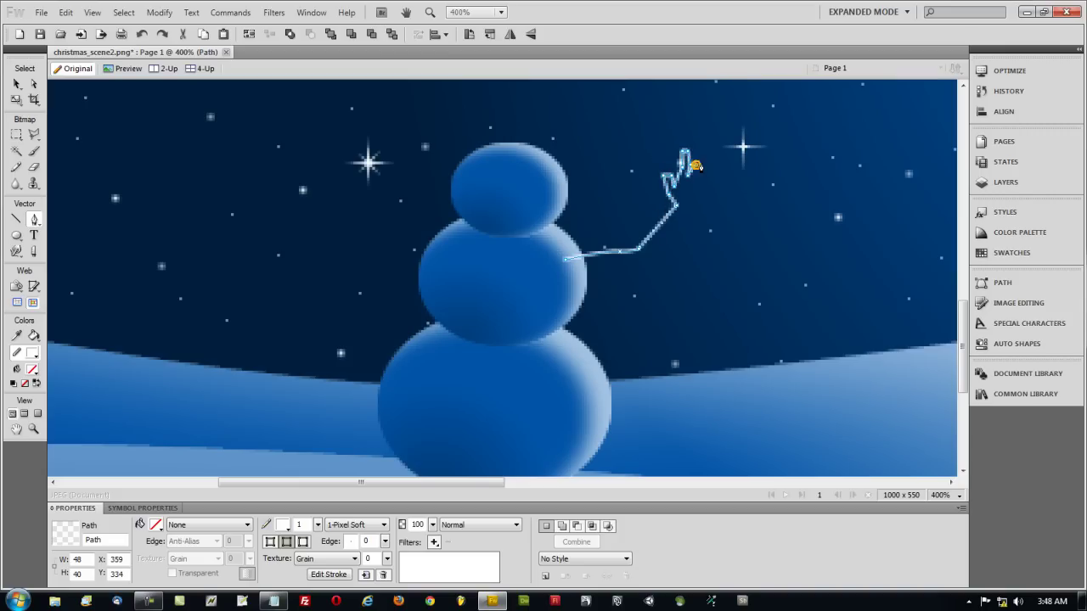
{"action": "left_click", "coordinate": [701, 162]}
{"action": "left_click", "coordinate": [701, 167]}
{"action": "left_click", "coordinate": [697, 189]}
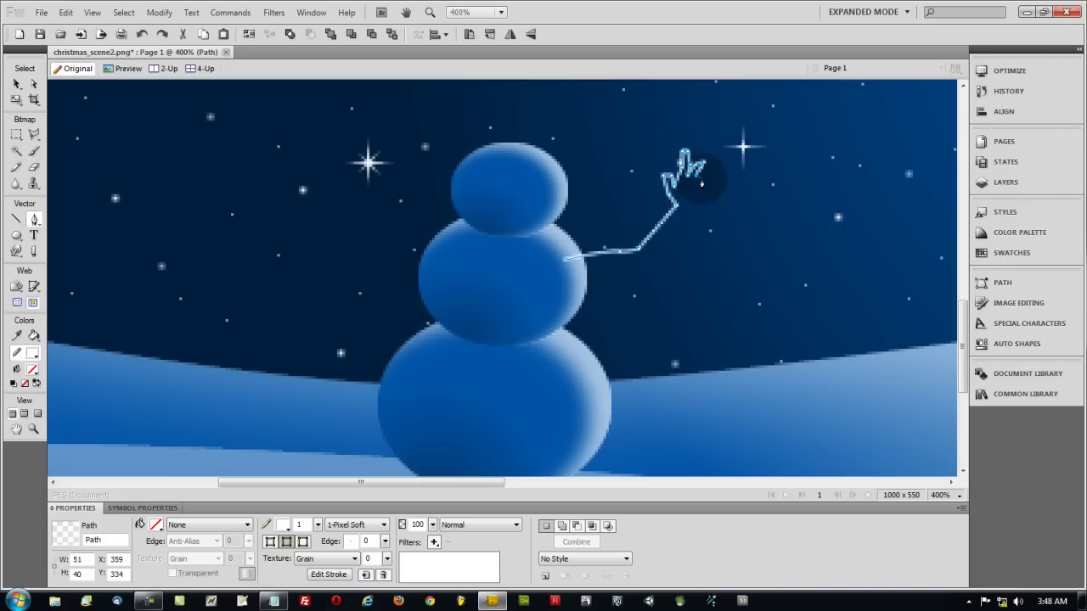
{"action": "left_click", "coordinate": [713, 185]}
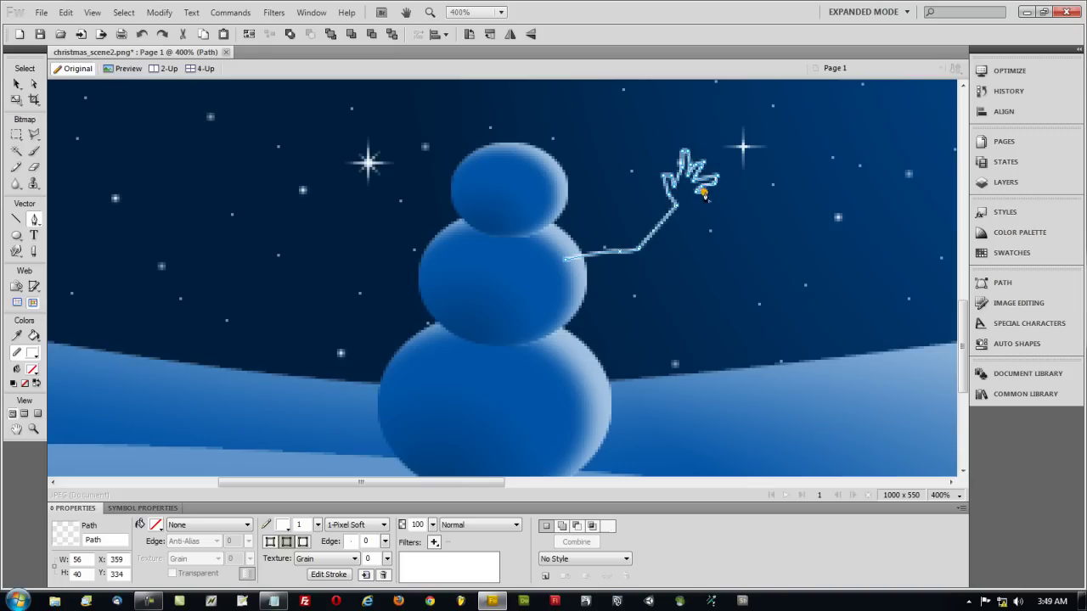
{"action": "left_click", "coordinate": [710, 194]}
{"action": "left_click", "coordinate": [715, 197]}
{"action": "left_click", "coordinate": [704, 199]}
{"action": "left_click", "coordinate": [698, 197]}
{"action": "left_click", "coordinate": [688, 207]}
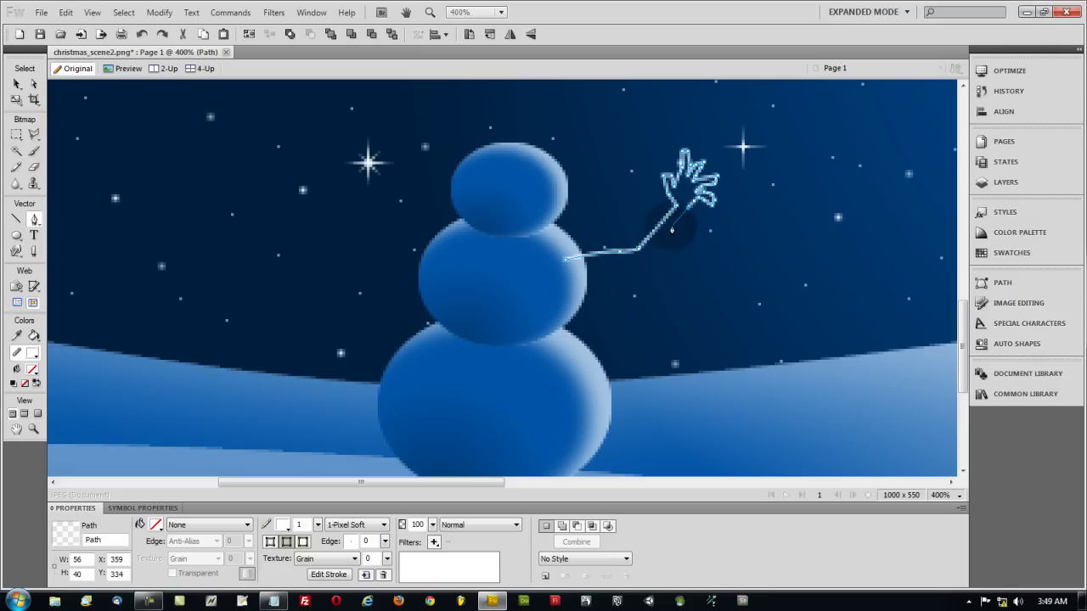
Trace the arm's lower edge back into the middle ball and close the outline, about 62 × 49 px overall.
{"action": "double_click", "coordinate": [675, 227]}
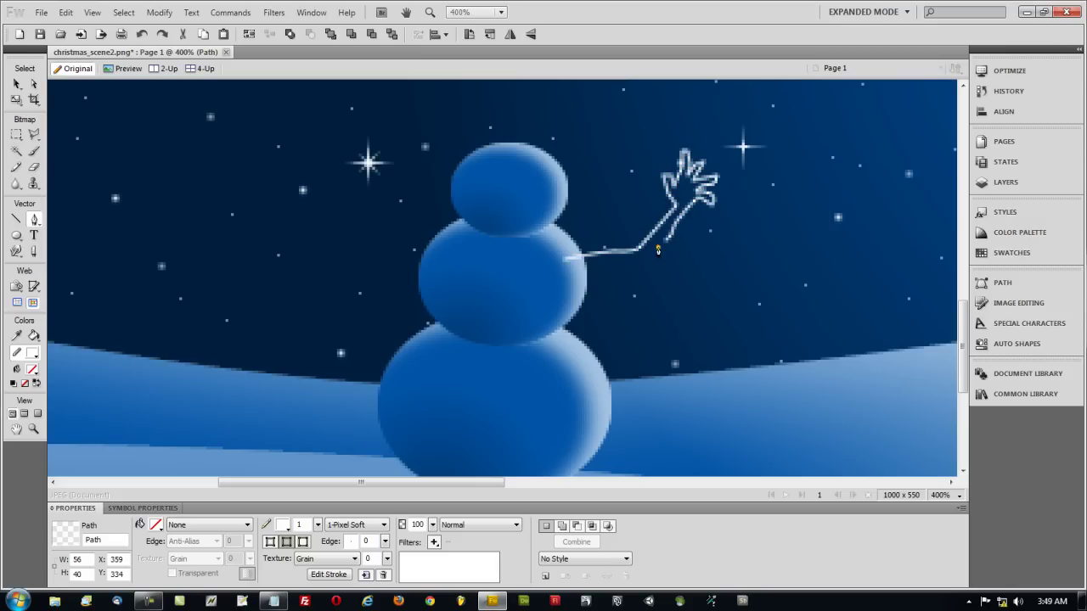
{"action": "left_click", "coordinate": [650, 262]}
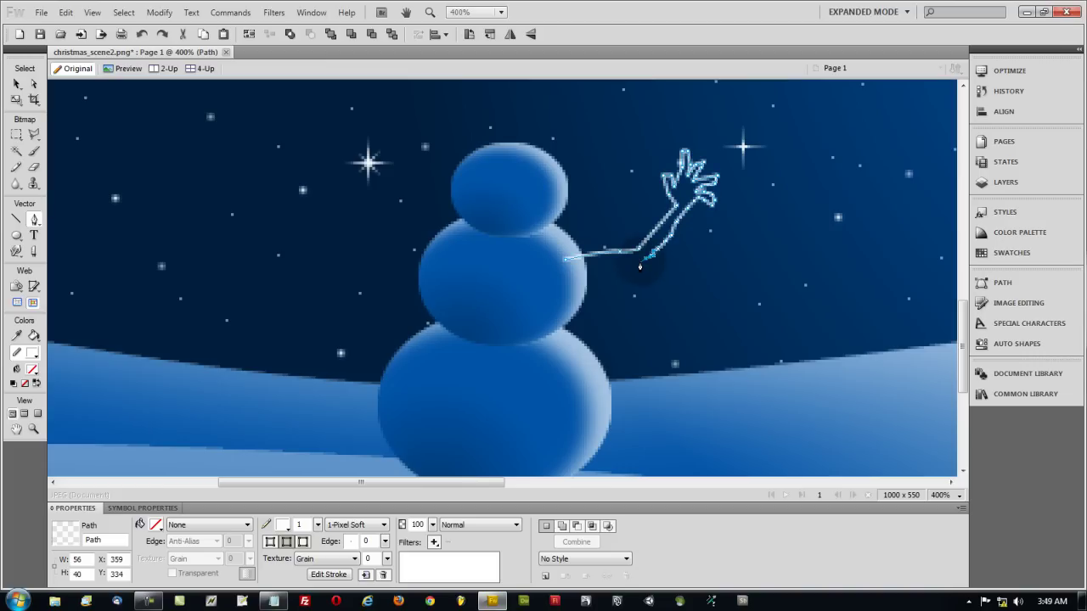
{"action": "double_click", "coordinate": [638, 268]}
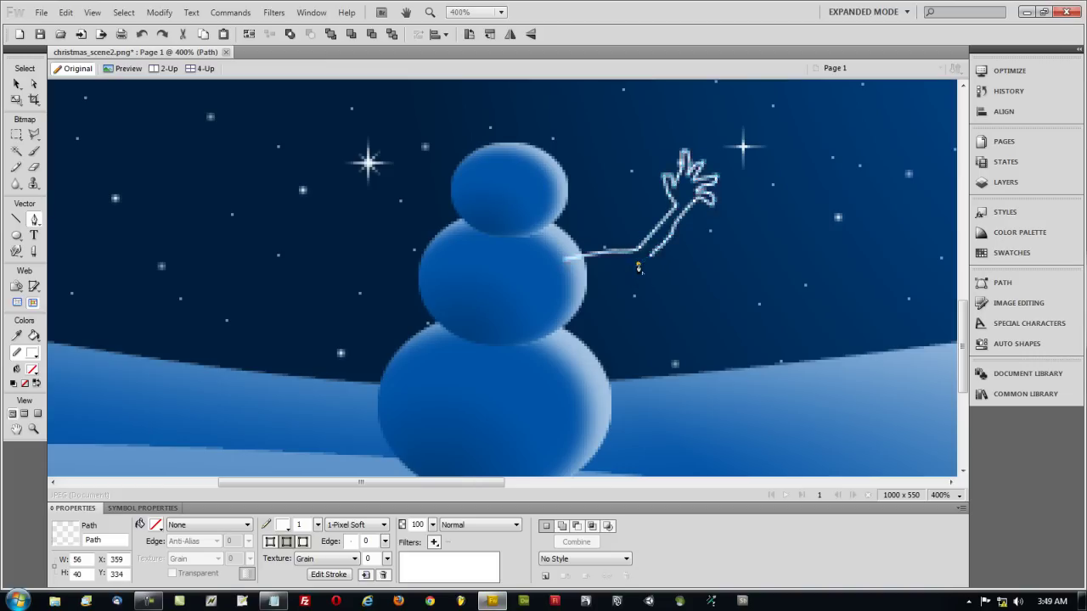
{"action": "left_click", "coordinate": [573, 278]}
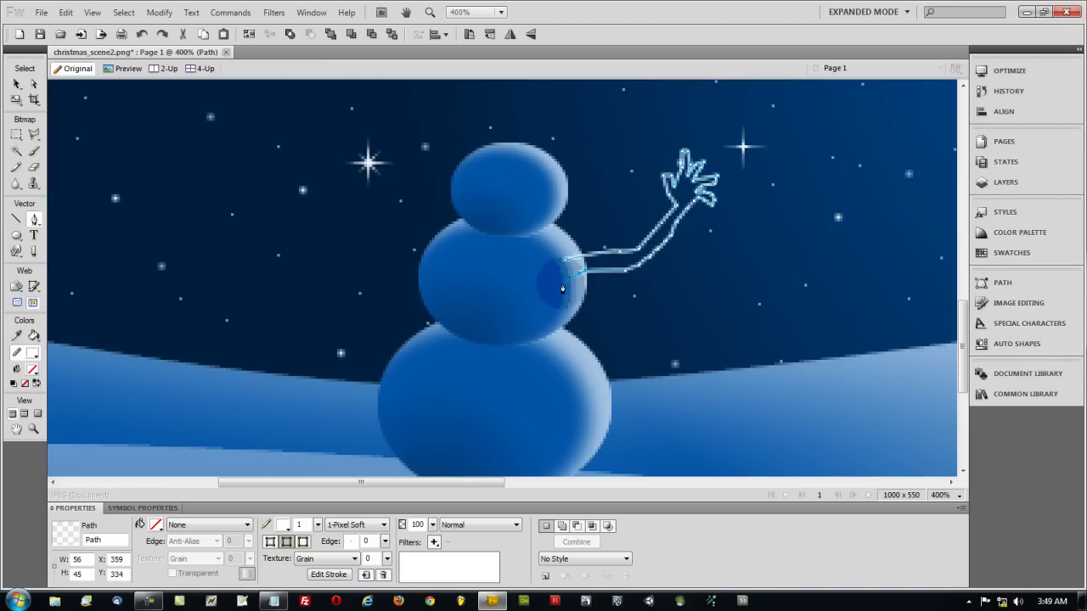
{"action": "left_click", "coordinate": [563, 287]}
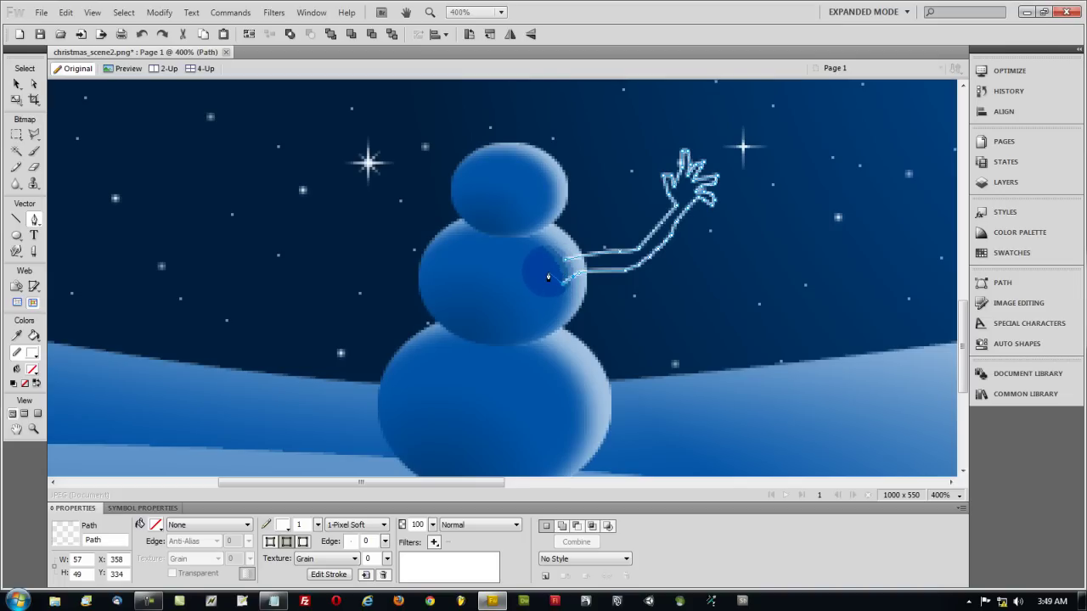
{"action": "left_click_drag", "start_coordinate": [548, 273], "coordinate": [535, 270]}
{"action": "left_click", "coordinate": [550, 274]}
{"action": "left_click", "coordinate": [561, 257]}
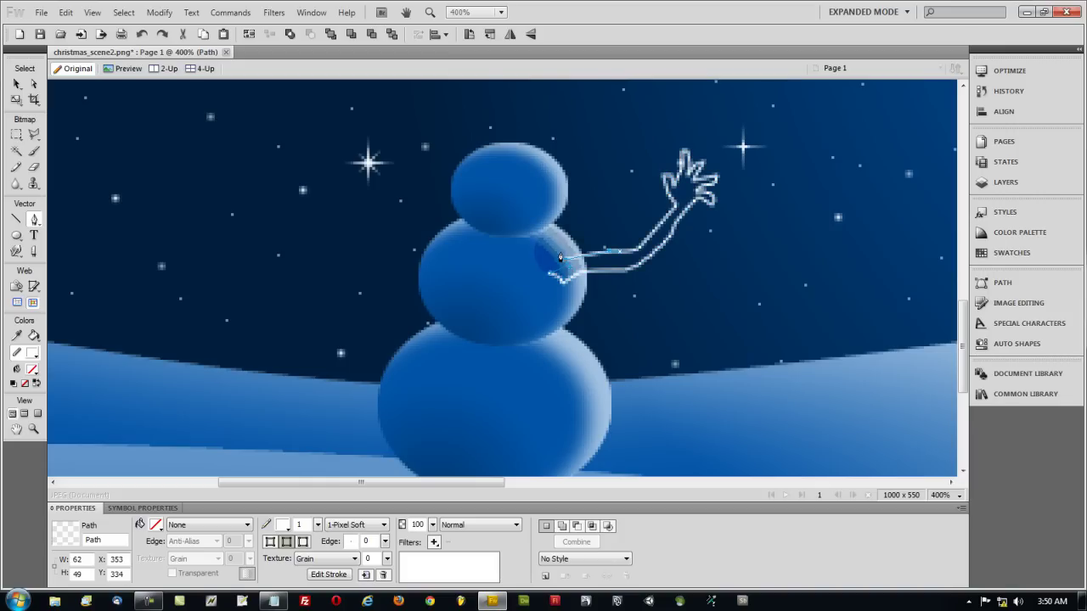
{"action": "left_click", "coordinate": [558, 256]}
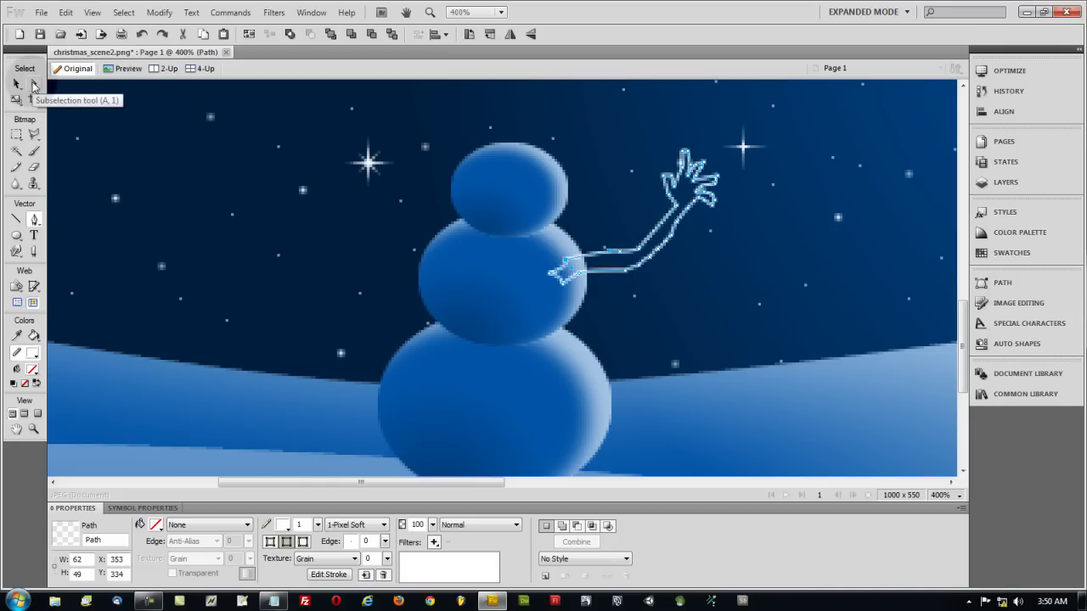
Reshape the arm outline with the Subselection tool, adjusting its shoulder and elbow points to about 62 × 50 px overall.
{"action": "left_click", "coordinate": [34, 85]}
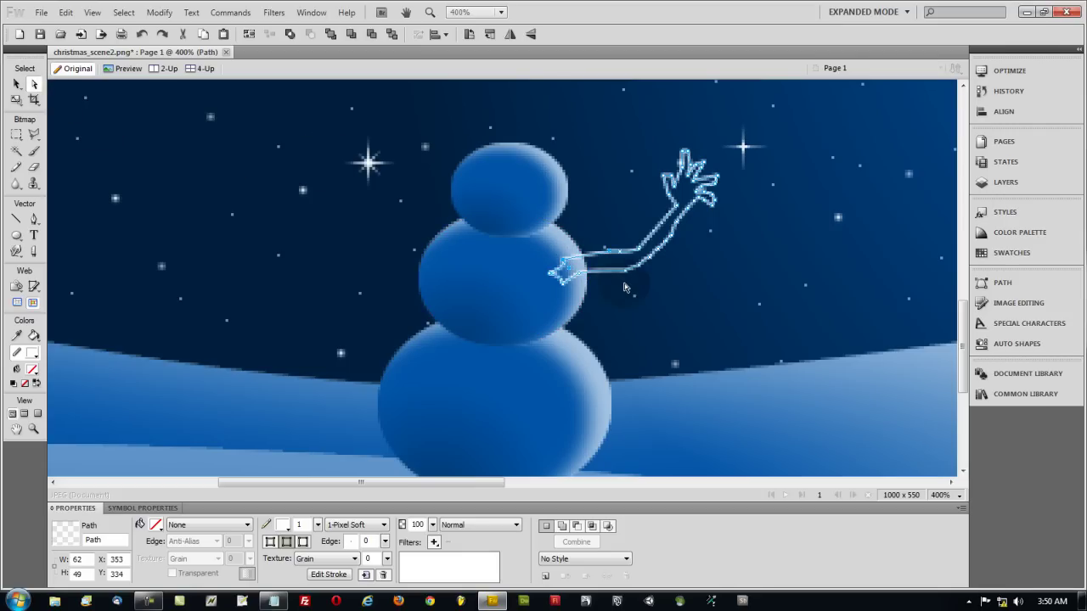
{"action": "key", "text": "ctrl+z"}
{"action": "key", "text": "ctrl+z"}
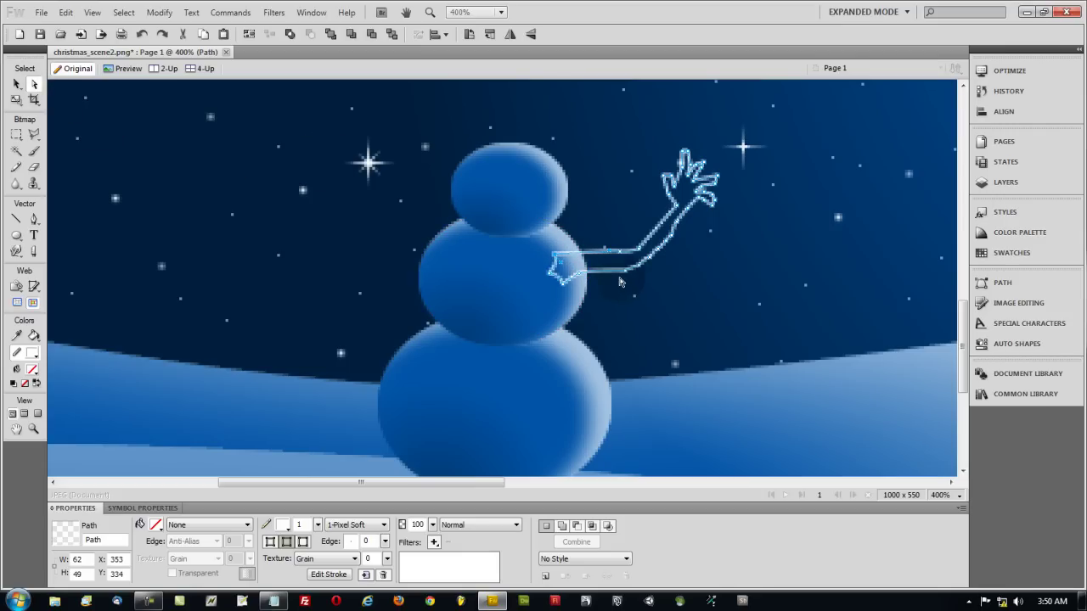
{"action": "left_click", "coordinate": [34, 88]}
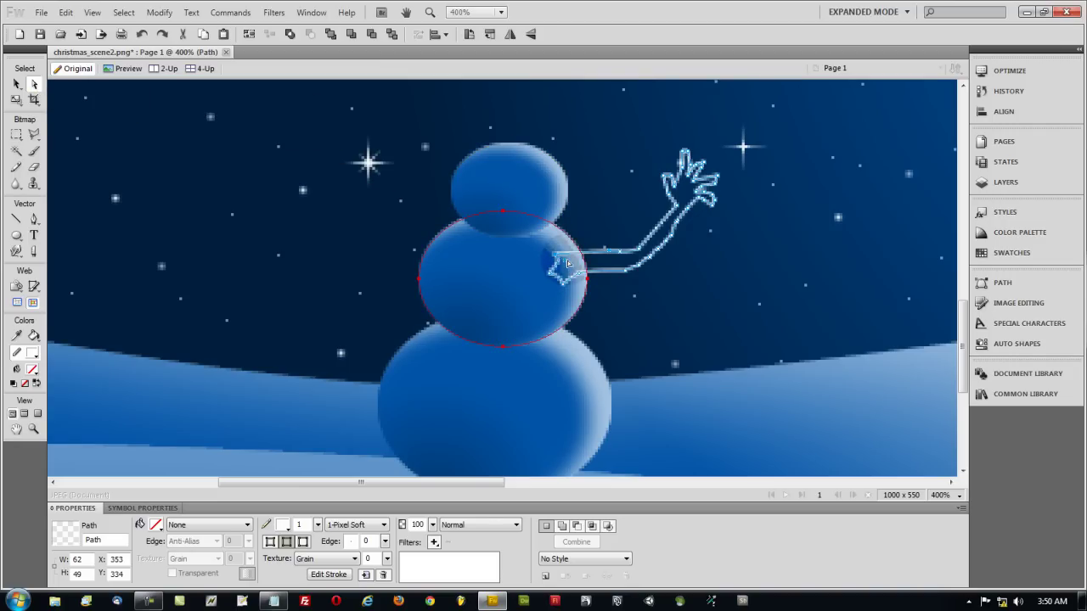
{"action": "left_click_drag", "start_coordinate": [556, 253], "coordinate": [556, 249]}
{"action": "left_click", "coordinate": [589, 253]}
{"action": "left_click", "coordinate": [621, 253]}
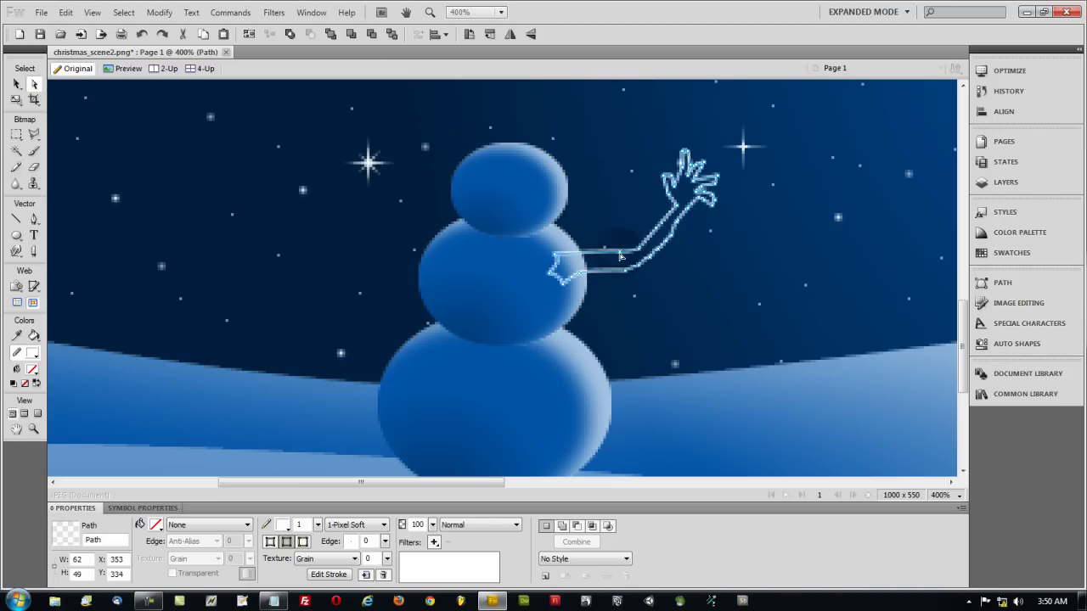
{"action": "left_click", "coordinate": [637, 266]}
{"action": "left_click", "coordinate": [17, 85]}
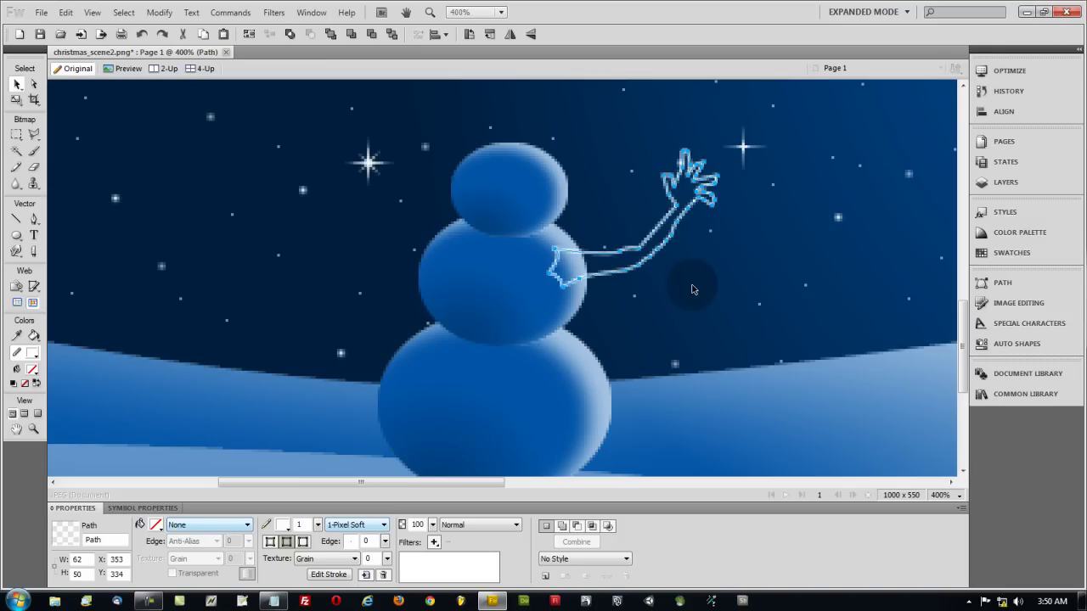
Give the snowman's arm path a solid black fill.
{"action": "left_click", "coordinate": [661, 280]}
{"action": "scroll", "coordinate": [659, 278], "scroll_direction": "down", "scroll_amount": 4}
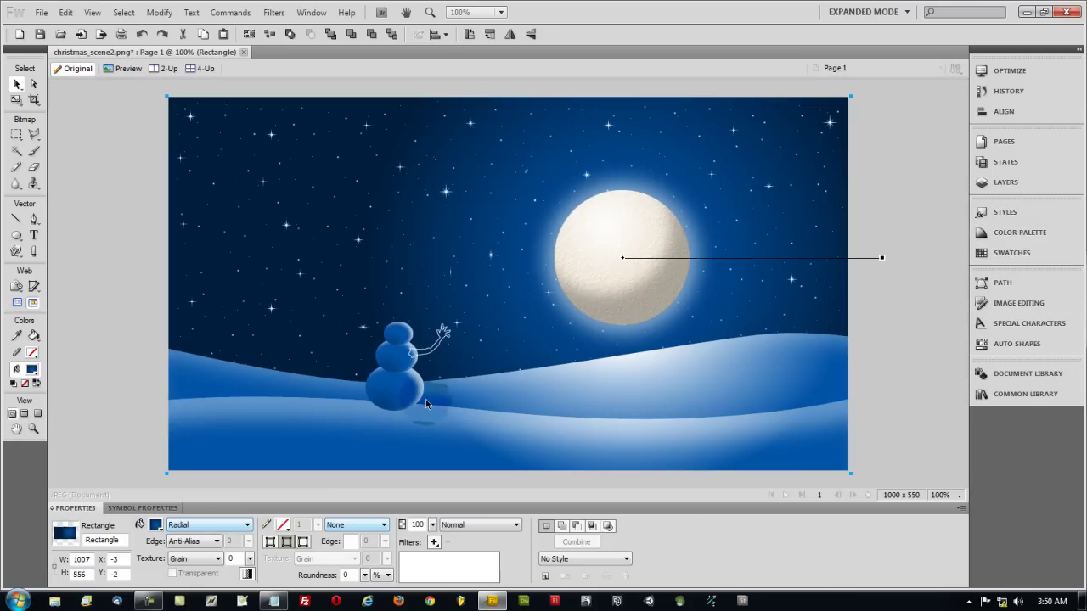
{"action": "left_click", "coordinate": [433, 346]}
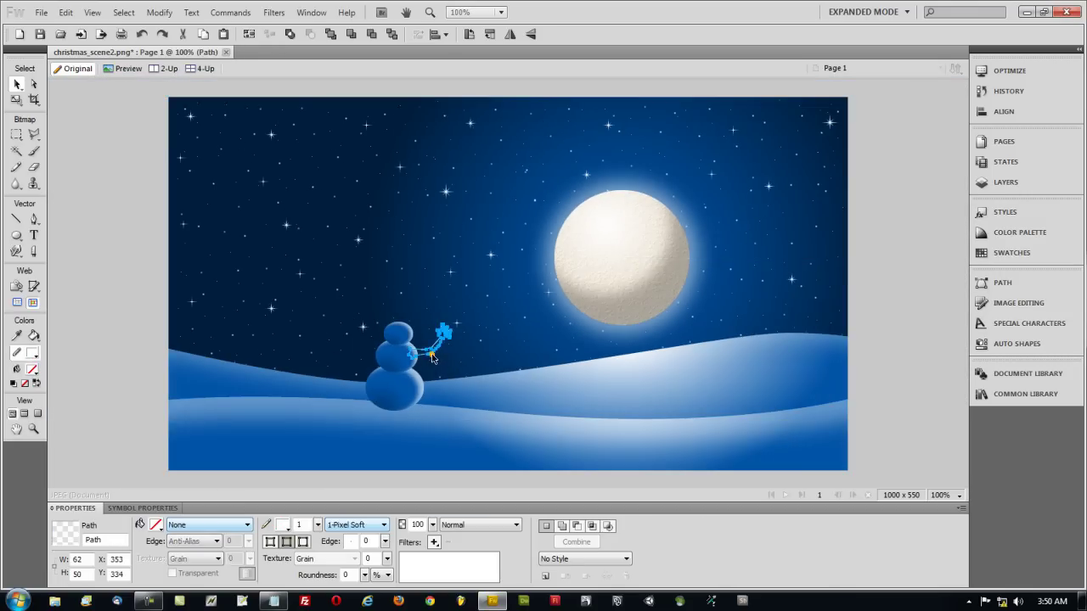
{"action": "left_click", "coordinate": [155, 525]}
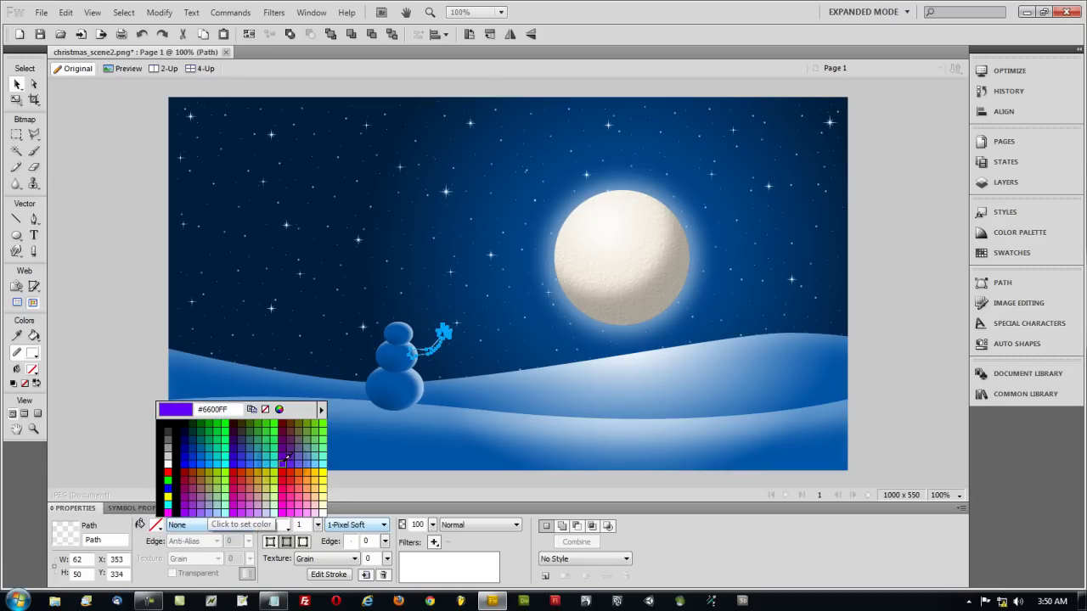
{"action": "left_click", "coordinate": [176, 431]}
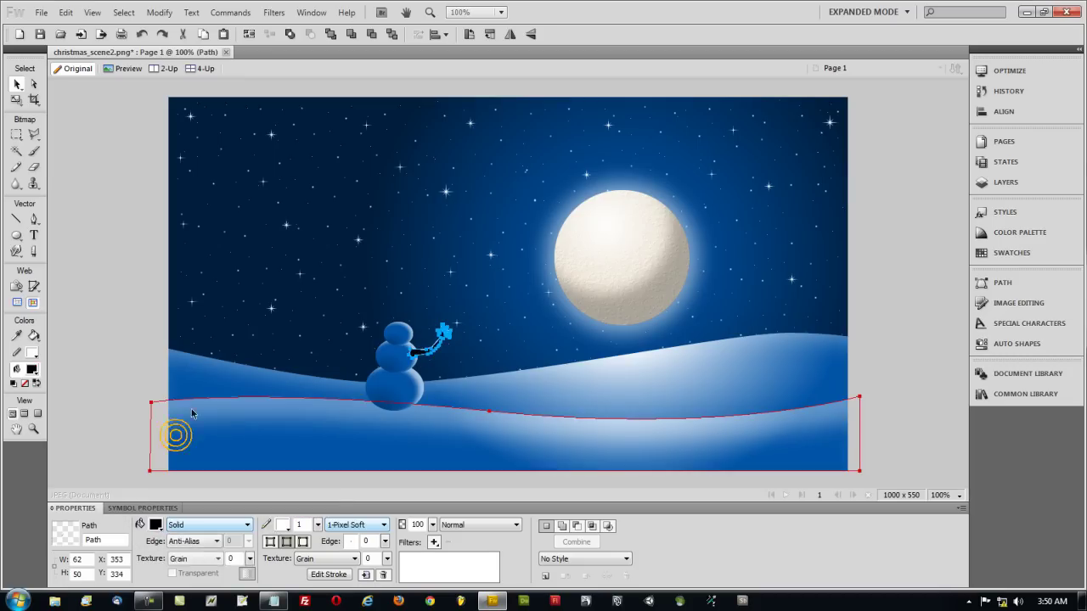
Remove the white stroke from the black arm.
{"action": "left_click", "coordinate": [280, 524]}
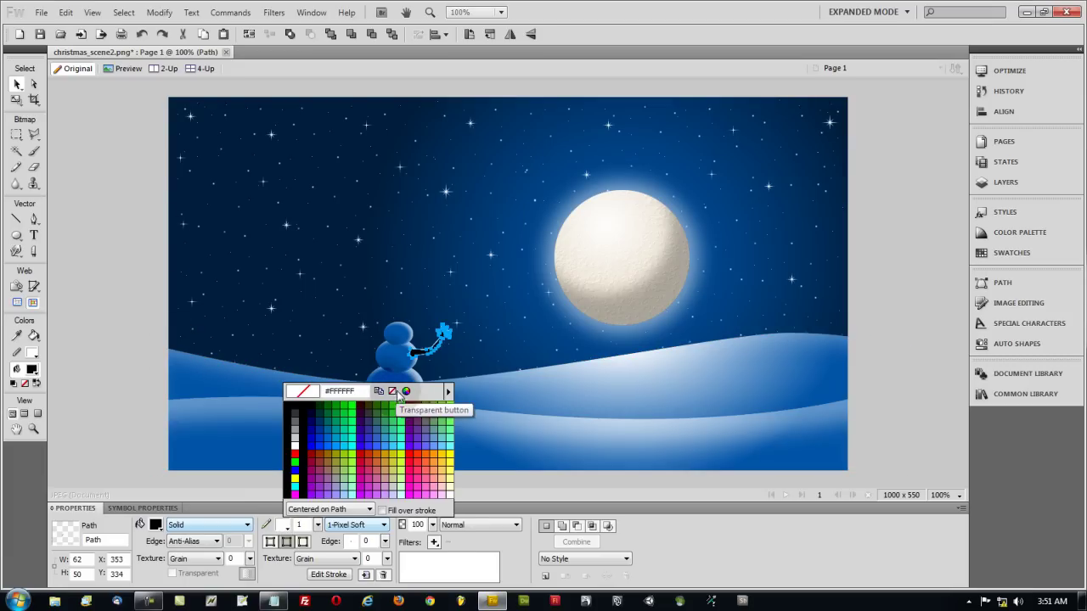
{"action": "left_click", "coordinate": [393, 391]}
{"action": "left_click", "coordinate": [289, 261]}
{"action": "left_click", "coordinate": [430, 352]}
{"action": "left_click", "coordinate": [431, 354]}
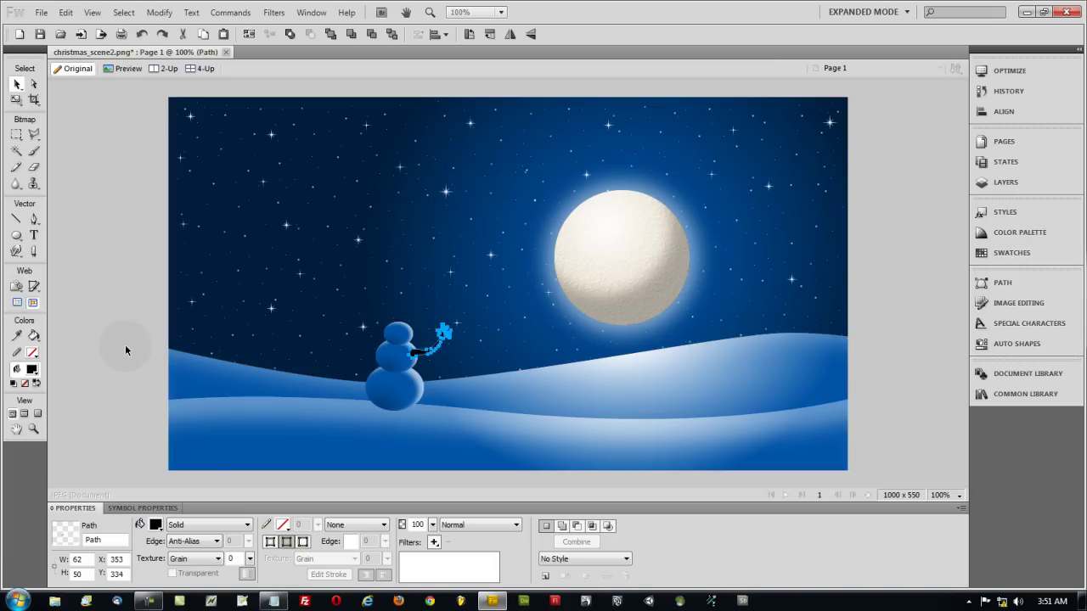
Add a white Inner Shadow to the arm with a distance of 2 and an angle of 226.
{"action": "left_click", "coordinate": [433, 544]}
{"action": "mouse_move", "coordinate": [513, 500]}
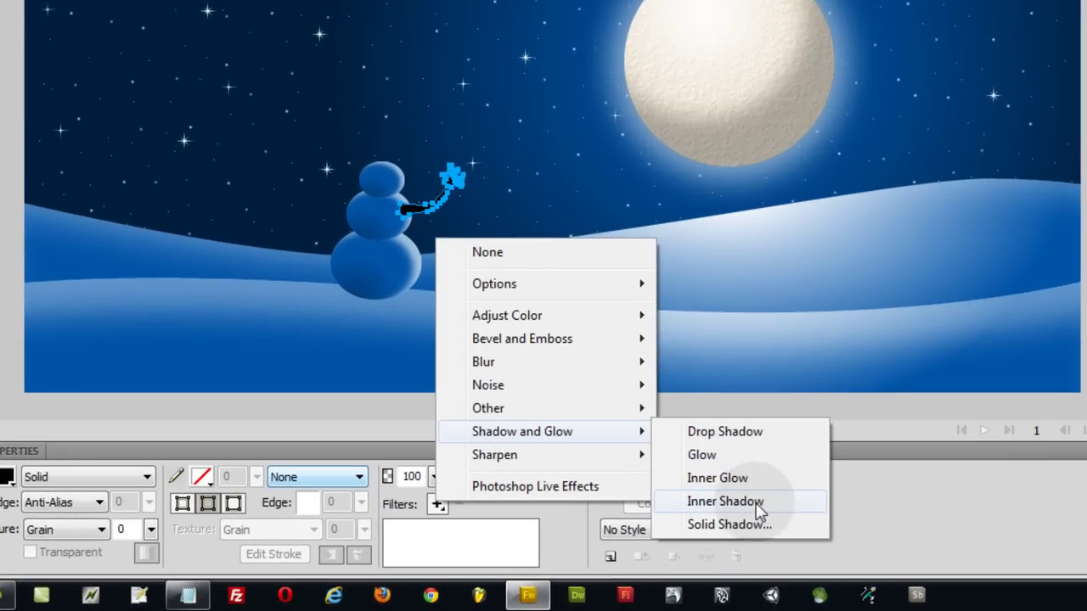
{"action": "left_click", "coordinate": [638, 541]}
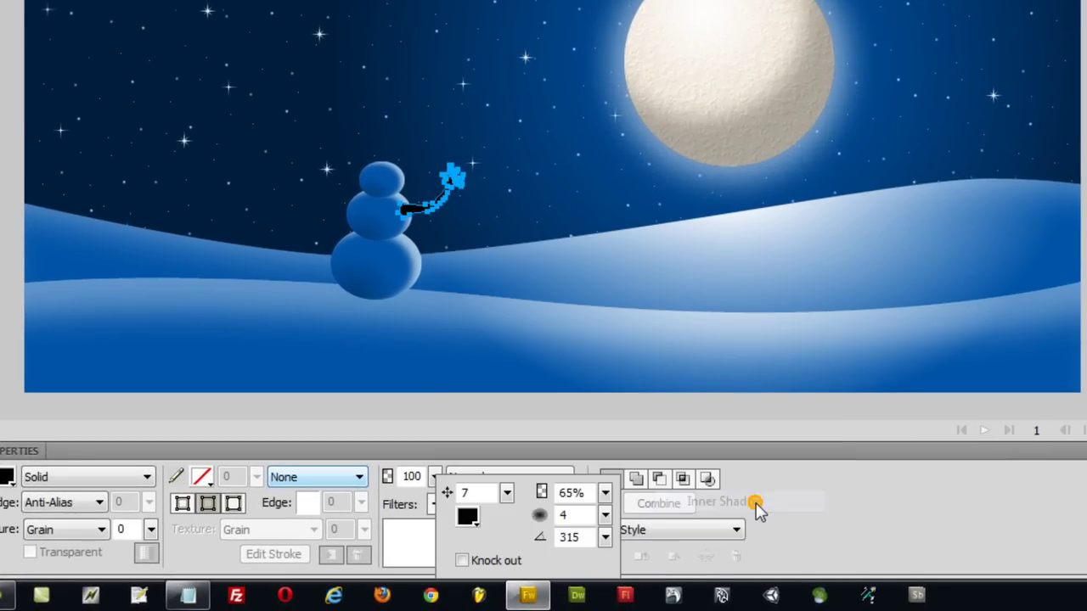
{"action": "left_click", "coordinate": [470, 517]}
{"action": "left_click", "coordinate": [492, 424]}
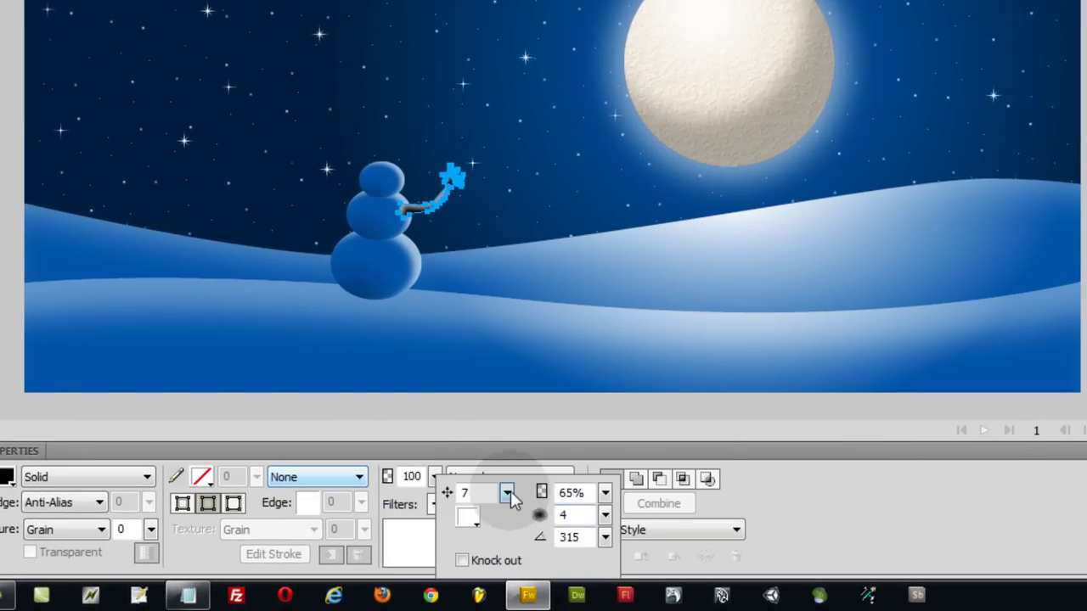
{"action": "left_click_drag", "start_coordinate": [507, 493], "coordinate": [512, 500]}
{"action": "mouse_move", "coordinate": [604, 536]}
{"action": "left_mouse_down"}
{"action": "mouse_move", "coordinate": [594, 509]}
{"action": "mouse_move", "coordinate": [564, 518]}
{"action": "mouse_move", "coordinate": [569, 530]}
{"action": "left_mouse_up"}
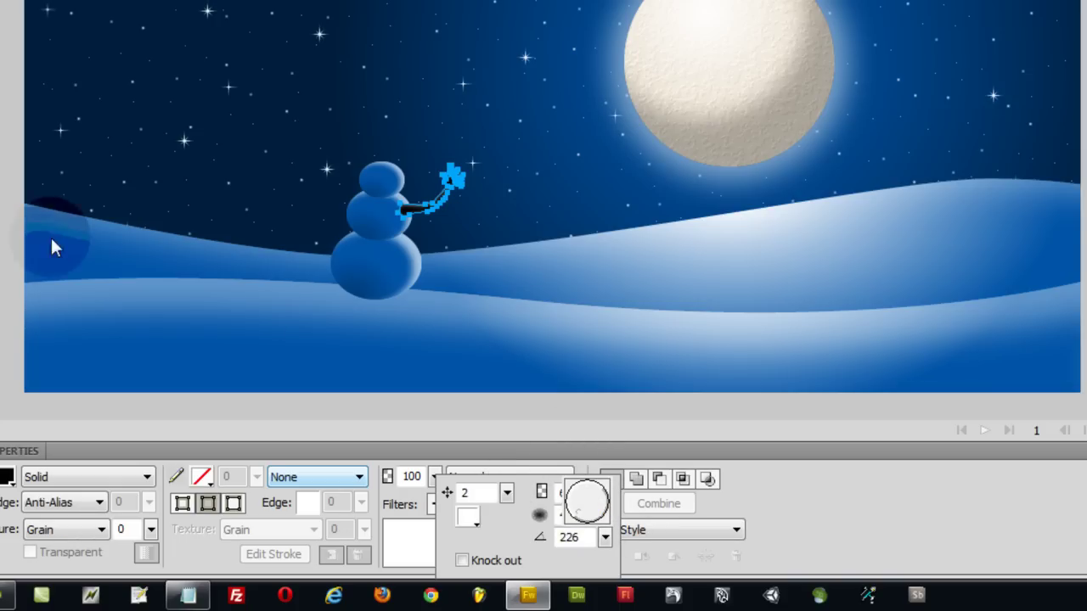
{"action": "left_click", "coordinate": [1, 236]}
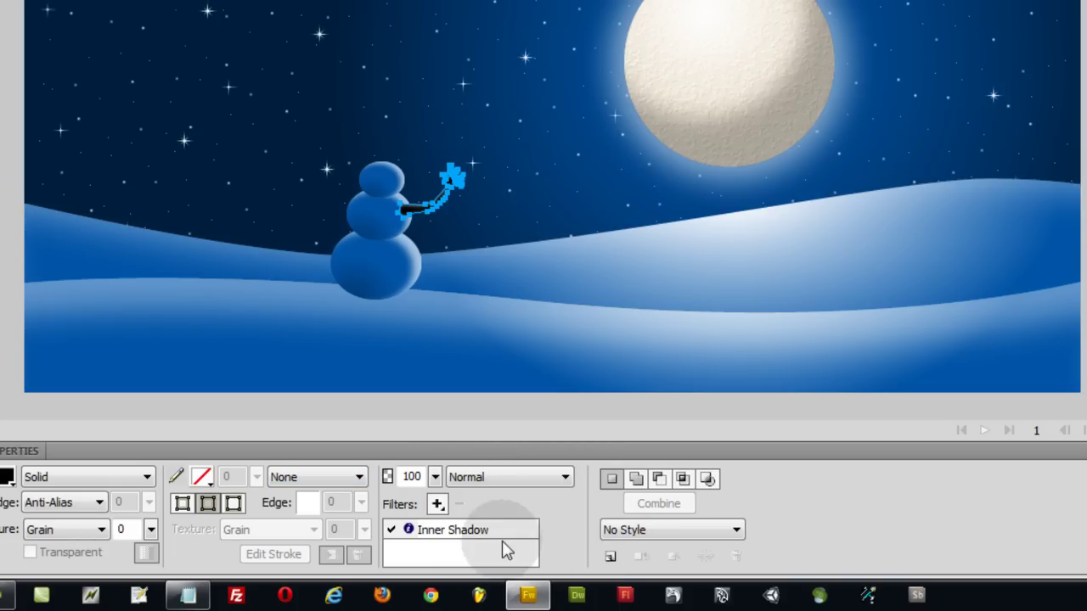
Refine the arm's Inner Shadow to a softness of 2 and an opacity of 22%, and clear the selection.
{"action": "double_click", "coordinate": [468, 533]}
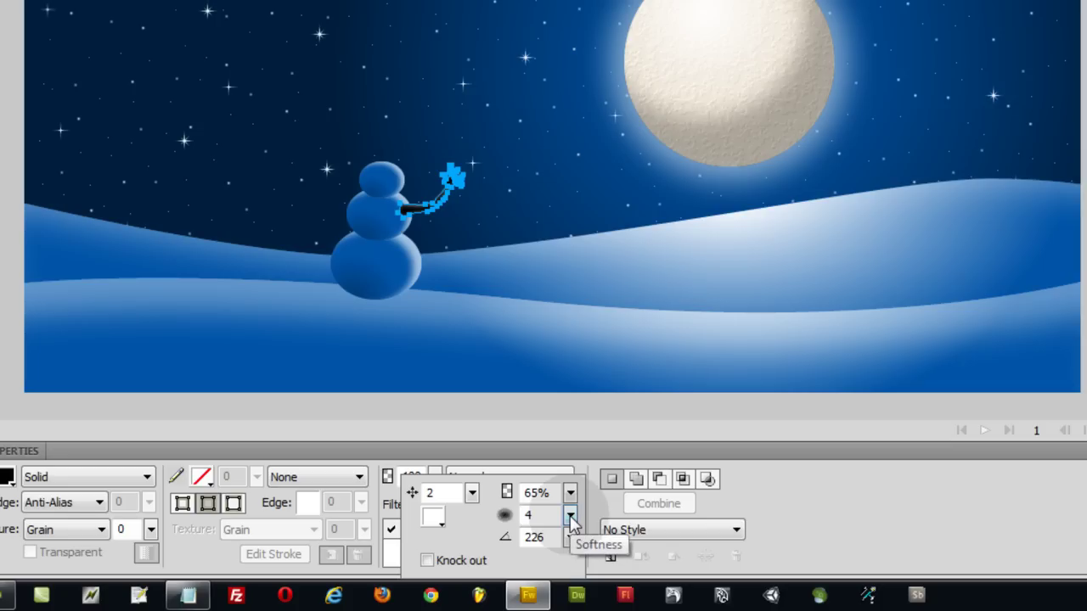
{"action": "left_click_drag", "start_coordinate": [570, 515], "coordinate": [572, 533]}
{"action": "left_click", "coordinate": [75, 246]}
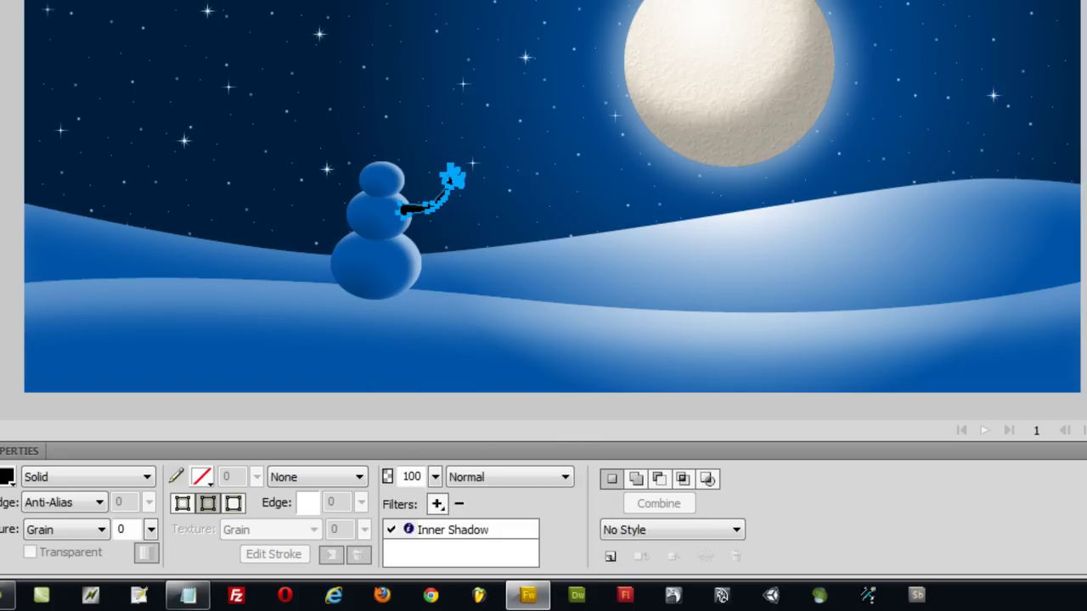
{"action": "double_click", "coordinate": [475, 535]}
{"action": "mouse_move", "coordinate": [569, 493]}
{"action": "left_mouse_down"}
{"action": "mouse_move", "coordinate": [571, 481]}
{"action": "mouse_move", "coordinate": [573, 504]}
{"action": "left_mouse_up"}
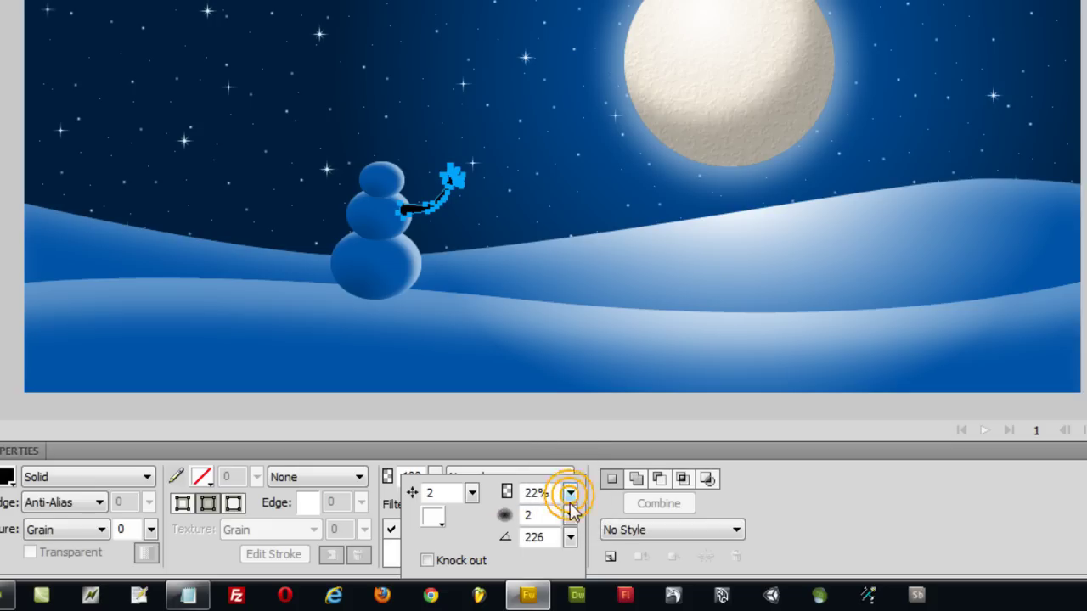
{"action": "left_click", "coordinate": [43, 275]}
{"action": "left_click", "coordinate": [8, 238]}
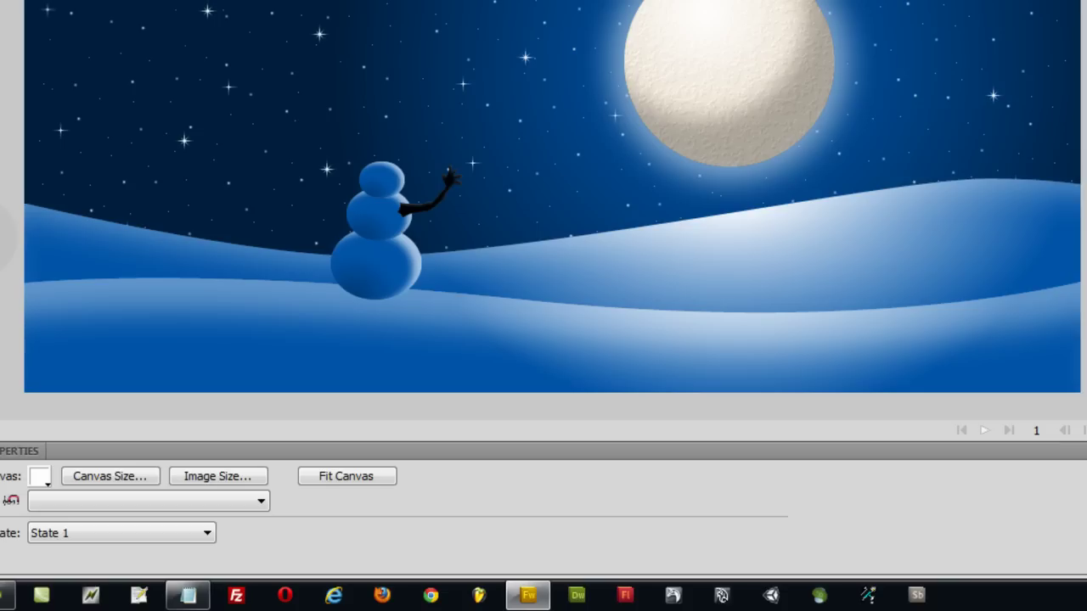
Duplicate the arm horizontally onto the middle ball and bring that ball, the head and the original arm in front of the copy.
{"action": "left_click", "coordinate": [416, 204]}
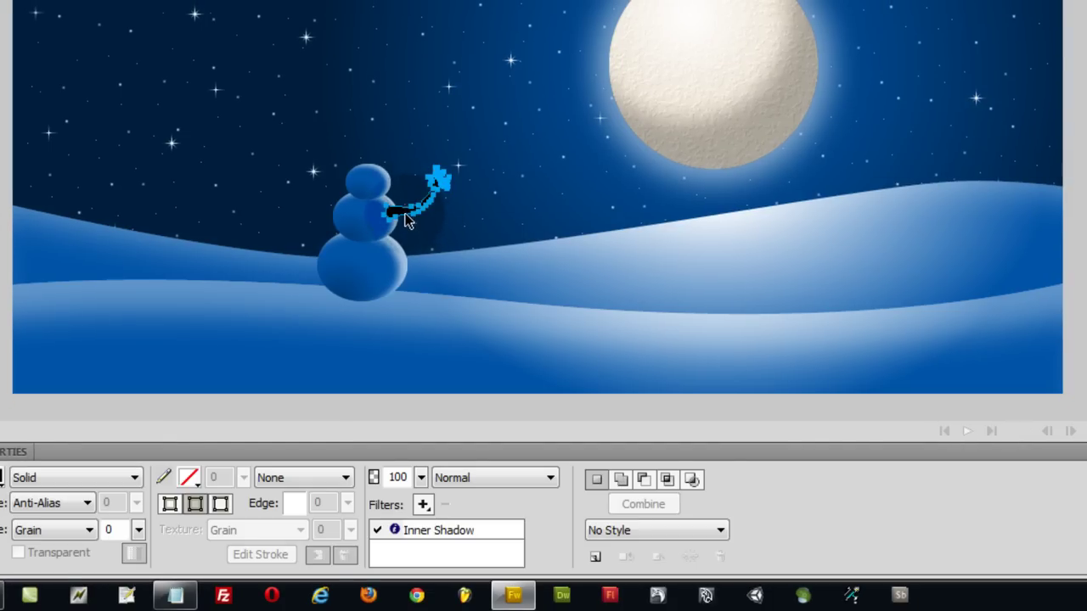
{"action": "left_click_drag", "start_coordinate": [405, 219], "coordinate": [363, 219]}
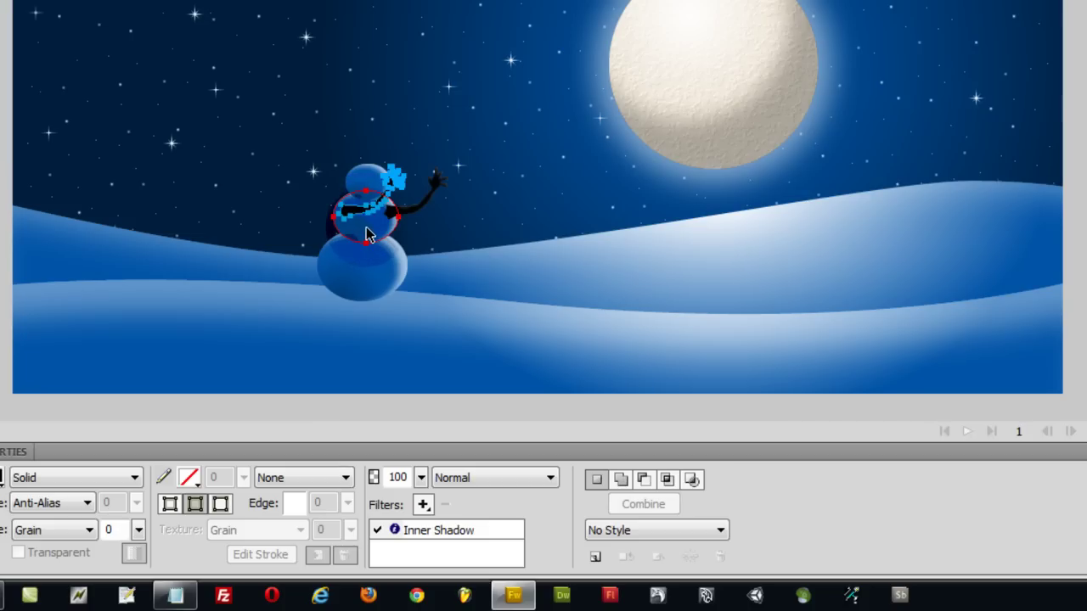
{"action": "left_click", "coordinate": [367, 236]}
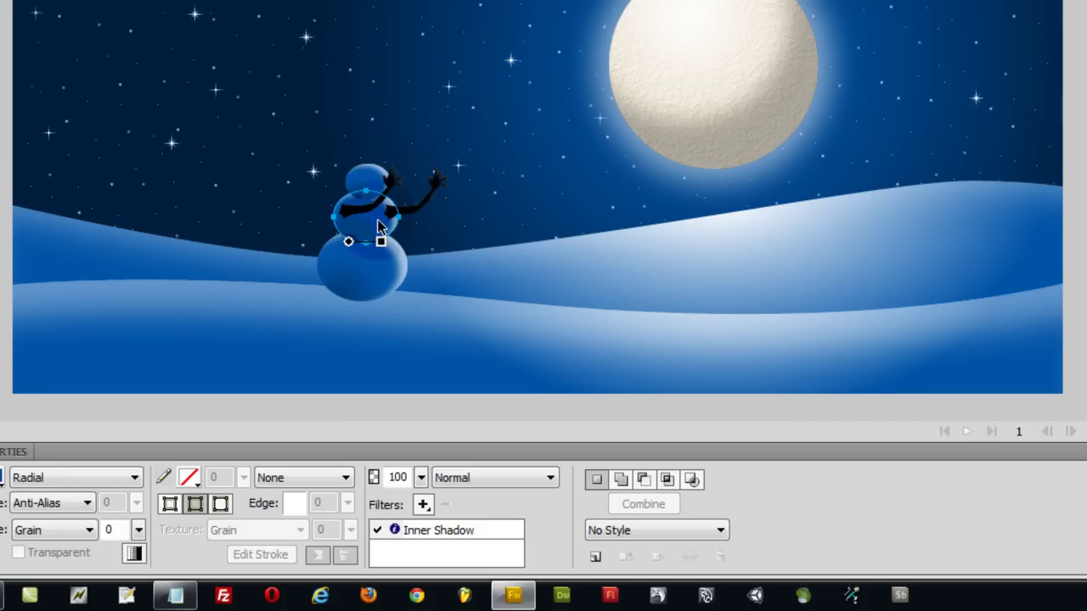
{"action": "left_click", "coordinate": [368, 181], "text": "shift"}
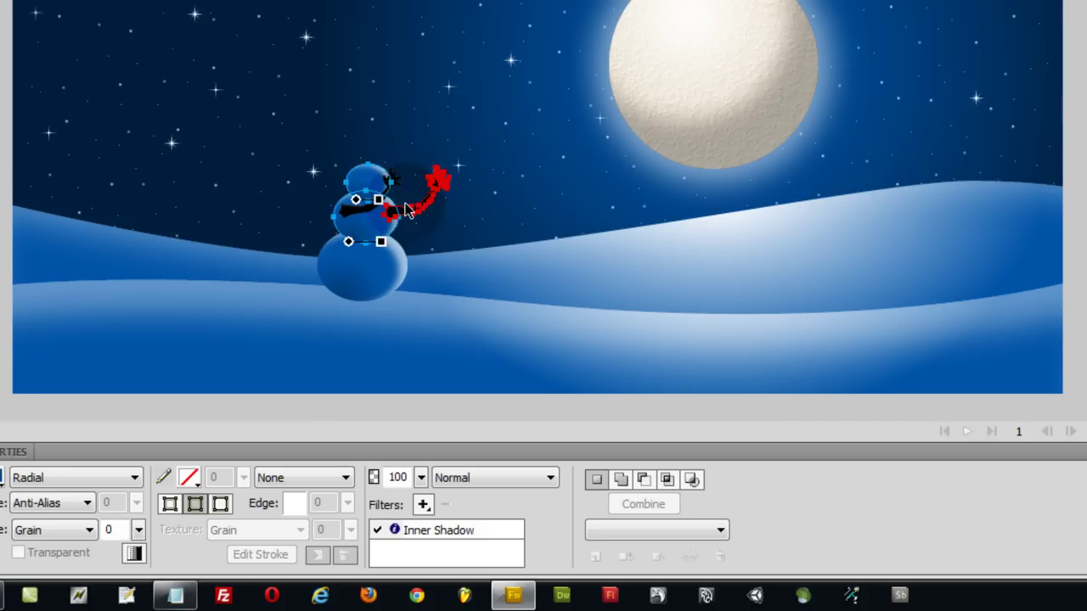
{"action": "left_click", "coordinate": [409, 218], "text": "shift"}
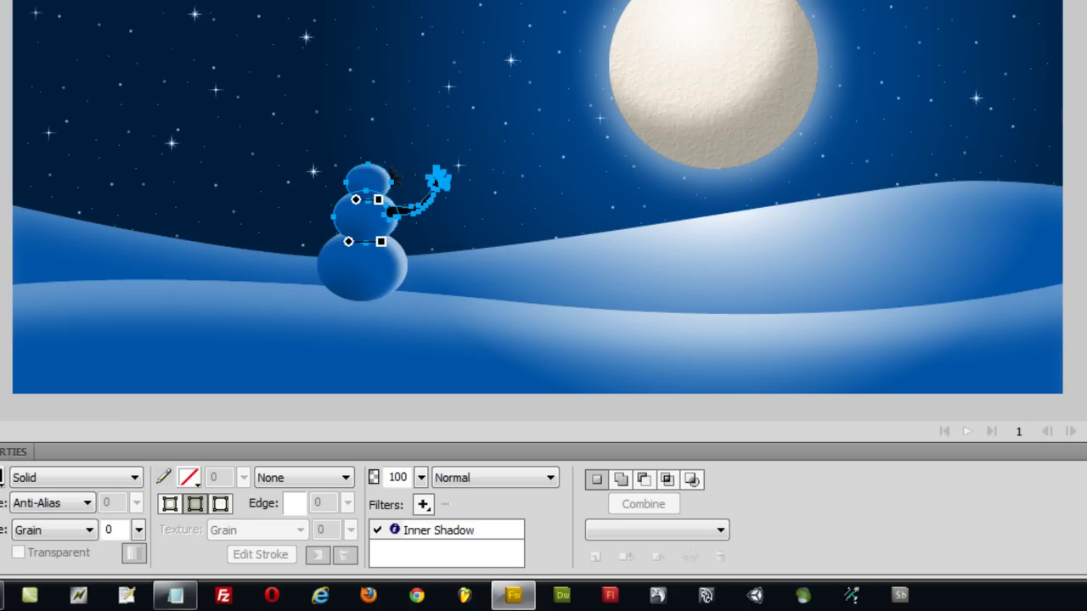
{"action": "left_click", "coordinate": [117, 42]}
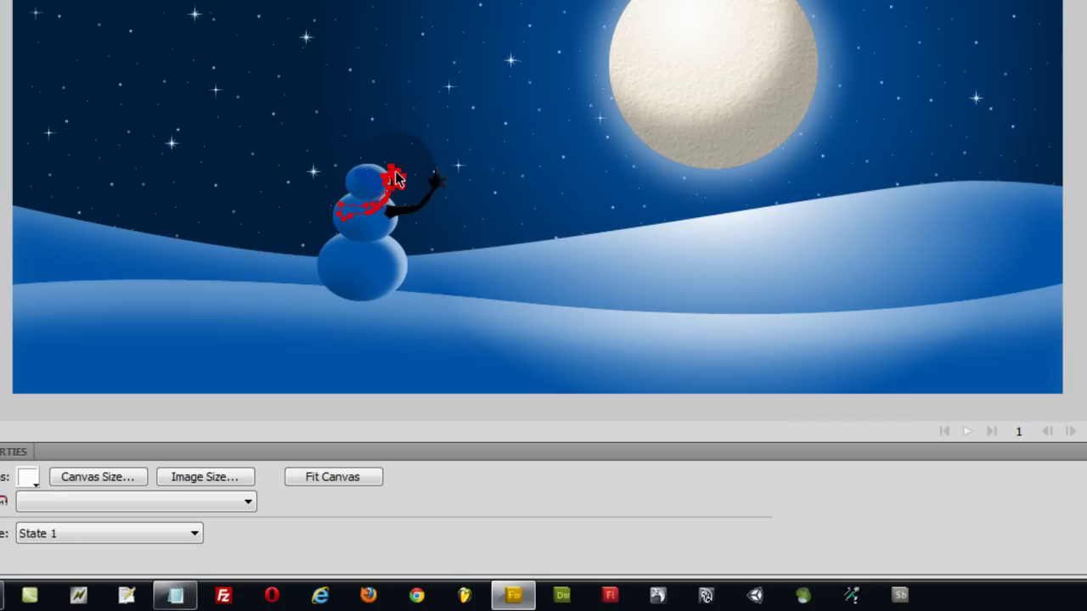
Nudge the copied arm slightly right and up so it reaches out from behind the snowman, and deselect it.
{"action": "left_click", "coordinate": [396, 180]}
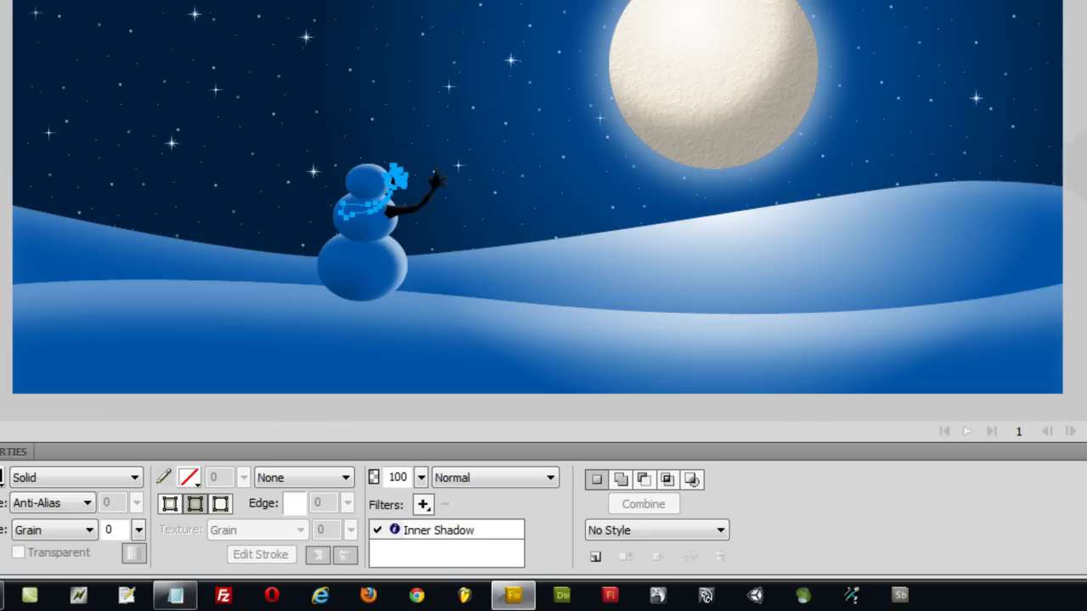
{"action": "key", "text": "Right"}
{"action": "key", "text": "Right"}
{"action": "key", "text": "Right"}
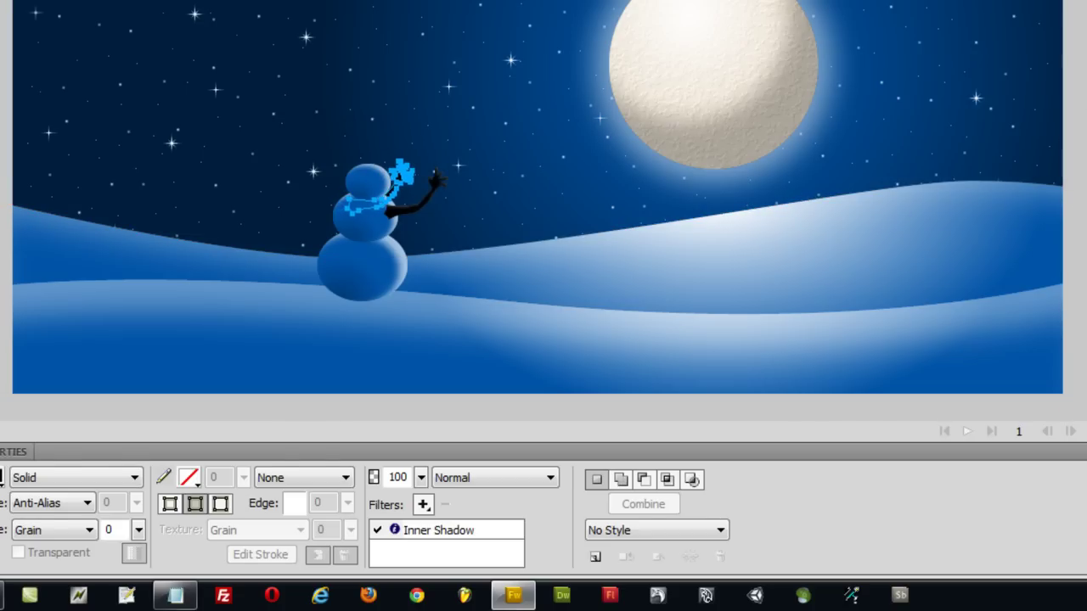
{"action": "key", "text": "ctrl+d"}
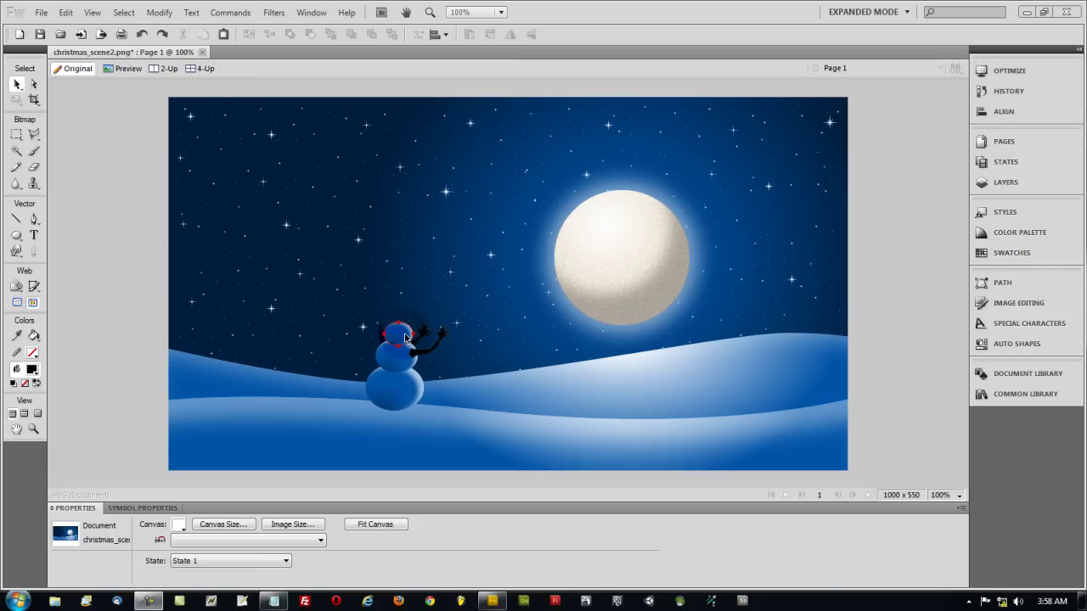
Group the snowman's three balls and two arms into one object.
{"action": "left_click", "coordinate": [406, 338]}
{"action": "left_click", "coordinate": [407, 403], "text": "shift"}
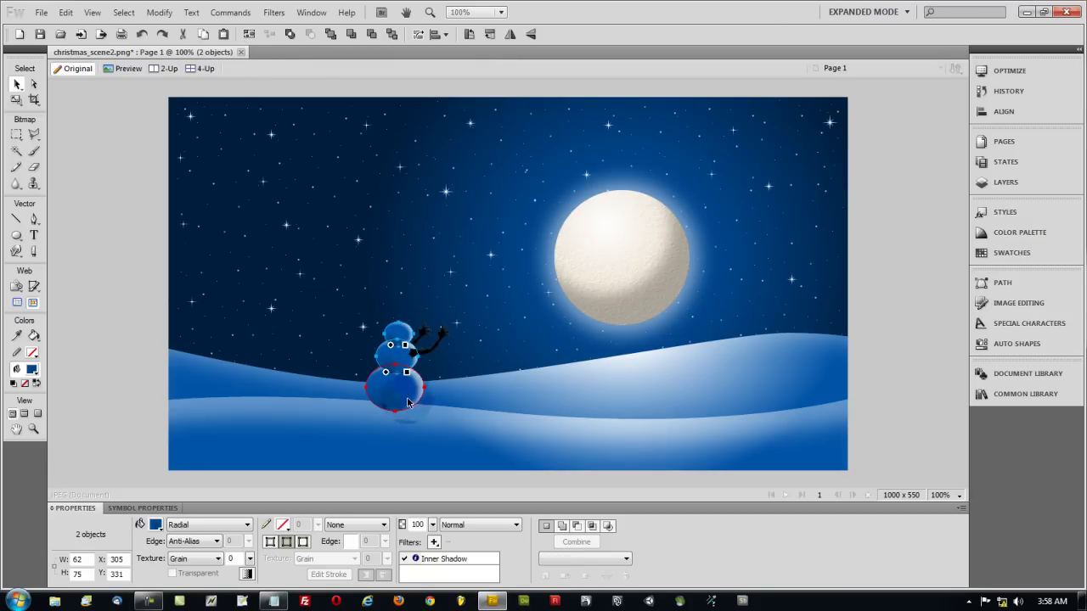
{"action": "left_click", "coordinate": [425, 339], "text": "shift"}
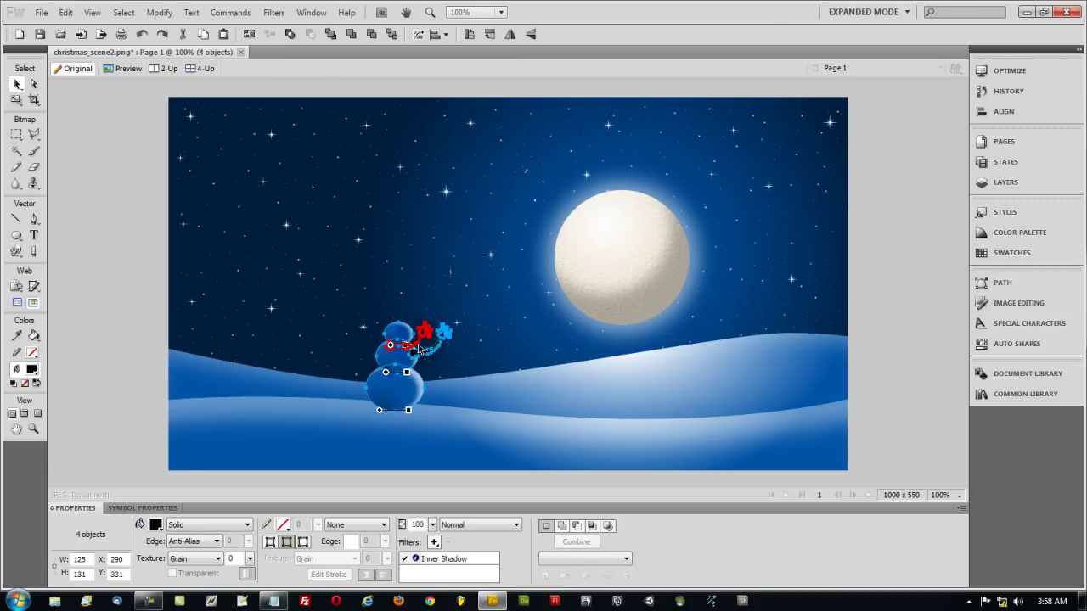
{"action": "left_click", "coordinate": [418, 348], "text": "shift"}
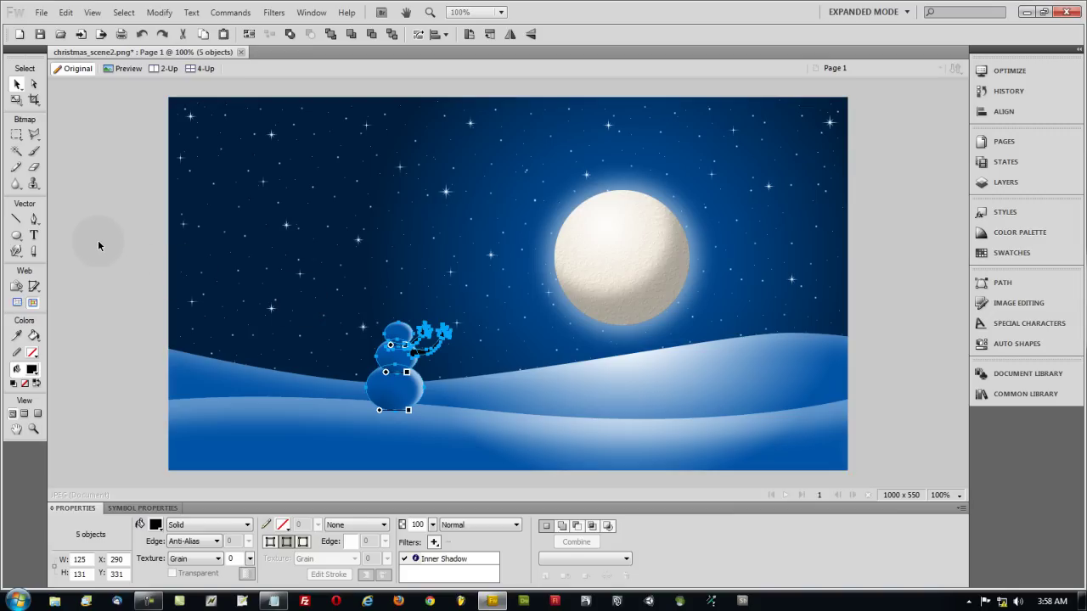
{"action": "key", "text": "ctrl+g"}
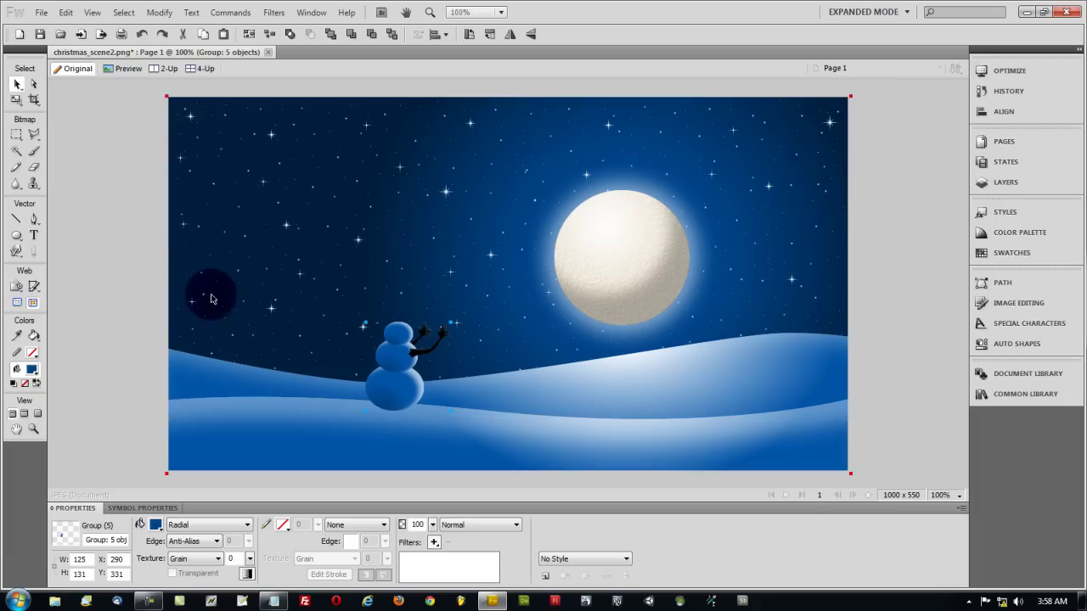
Place a vertically flipped copy of the snowman group straight below it at X 290, Y 361 and flatten it into a bitmap.
{"action": "left_click_drag", "start_coordinate": [410, 361], "coordinate": [410, 386]}
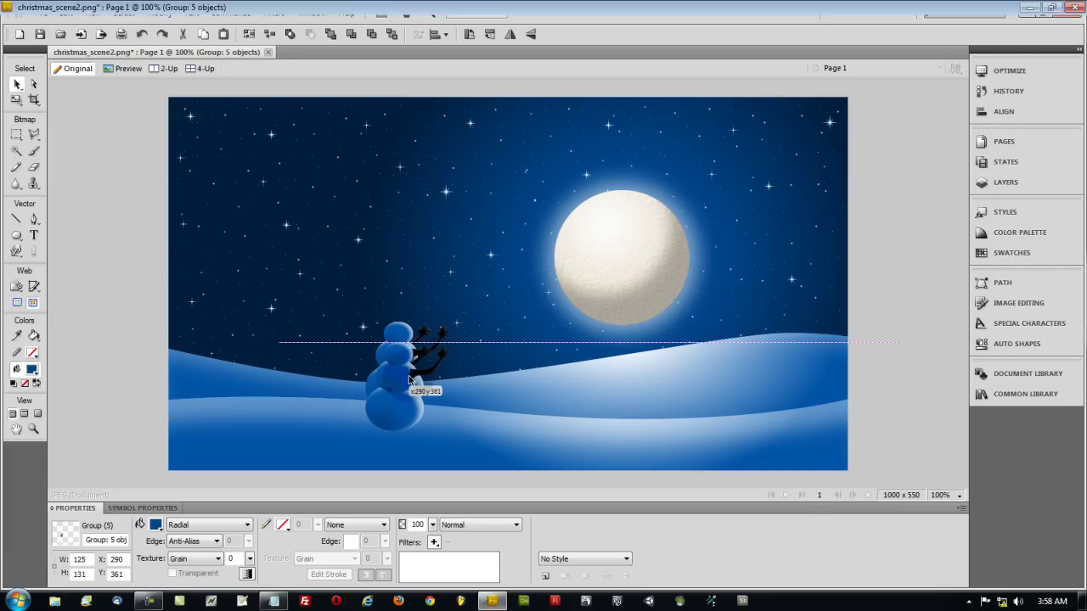
{"action": "left_click", "coordinate": [531, 34]}
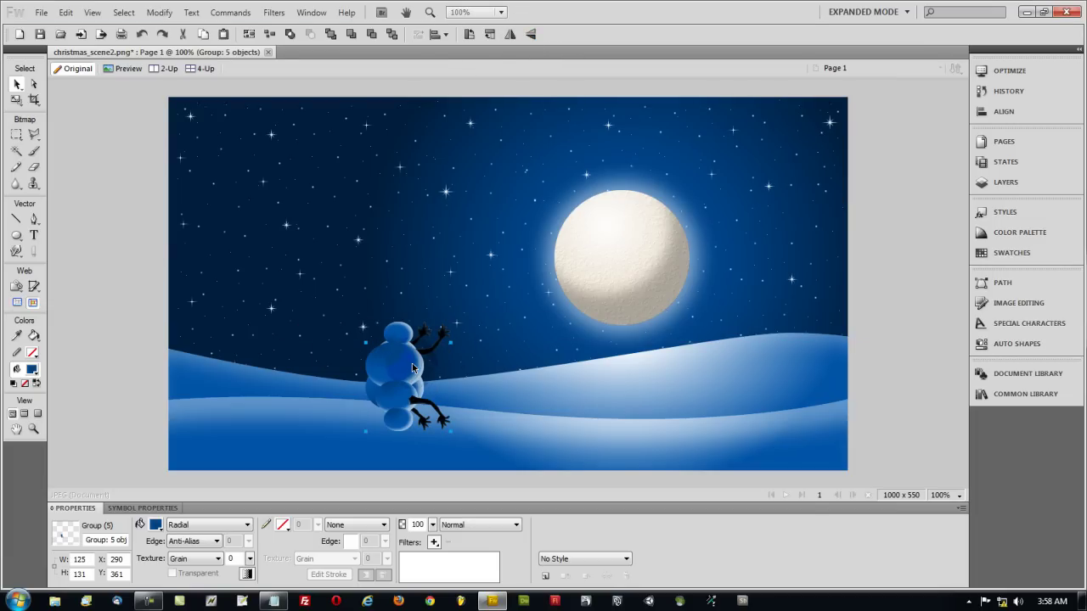
{"action": "left_click", "coordinate": [158, 12]}
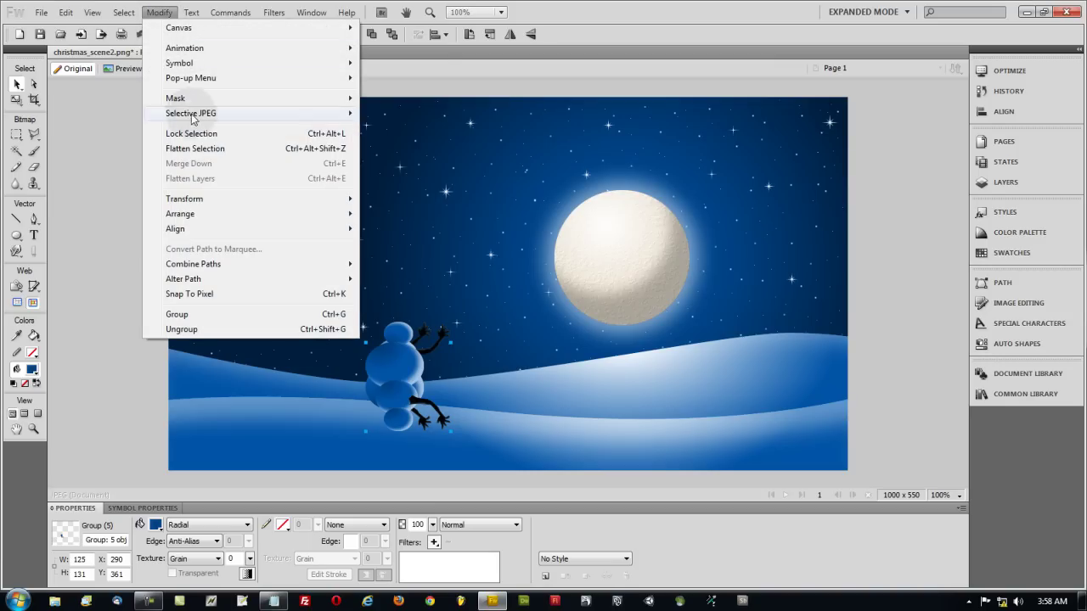
{"action": "left_click", "coordinate": [195, 150]}
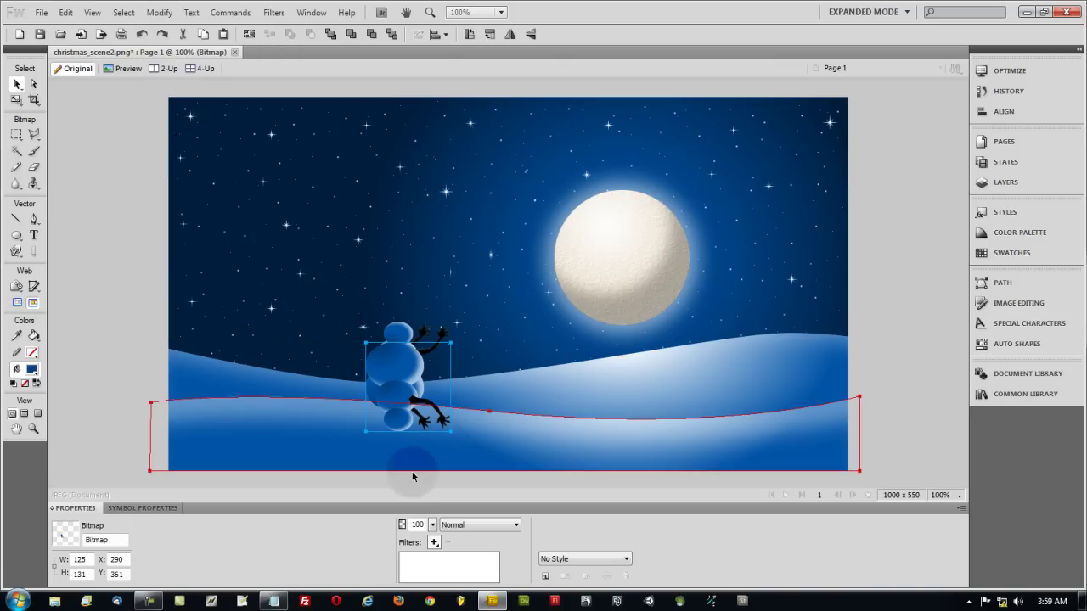
Add a Brightness/Contrast filter to the flipped snowman bitmap with brightness -100 and contrast -100.
{"action": "left_click", "coordinate": [434, 544]}
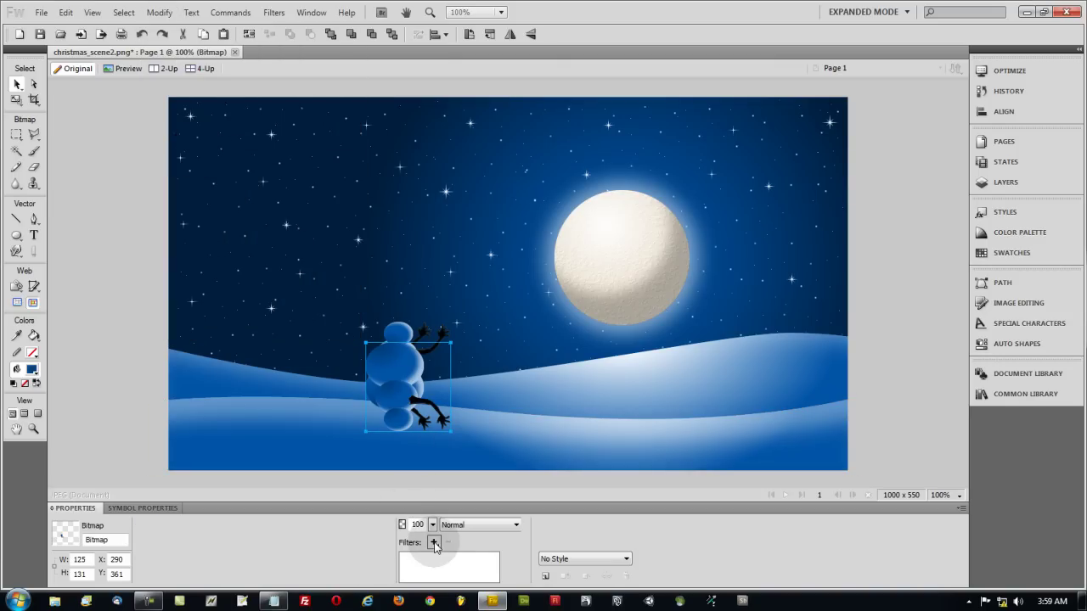
{"action": "mouse_move", "coordinate": [499, 421]}
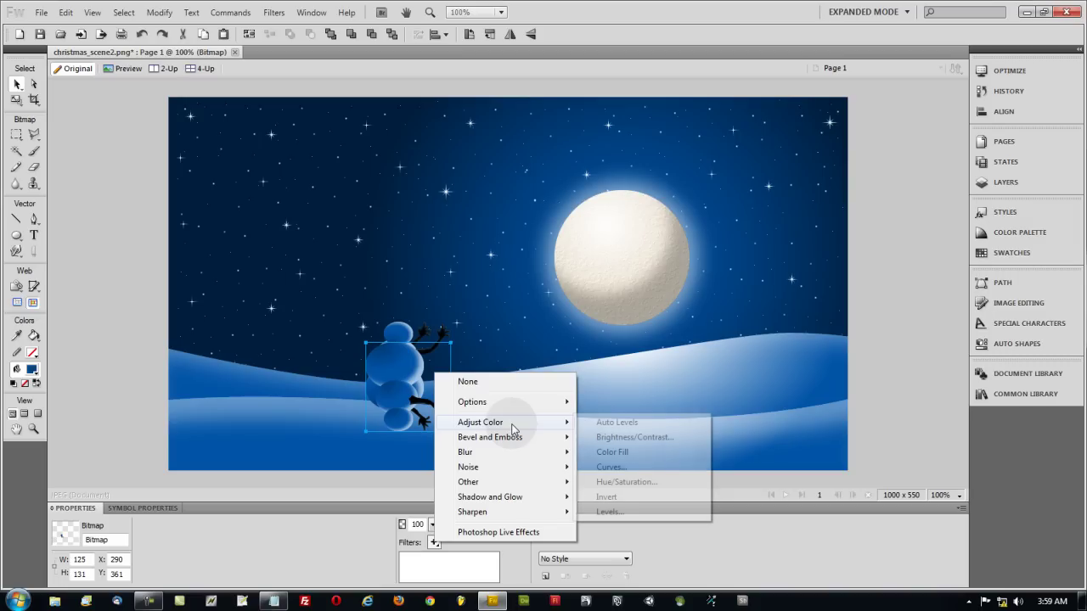
{"action": "left_click", "coordinate": [652, 439]}
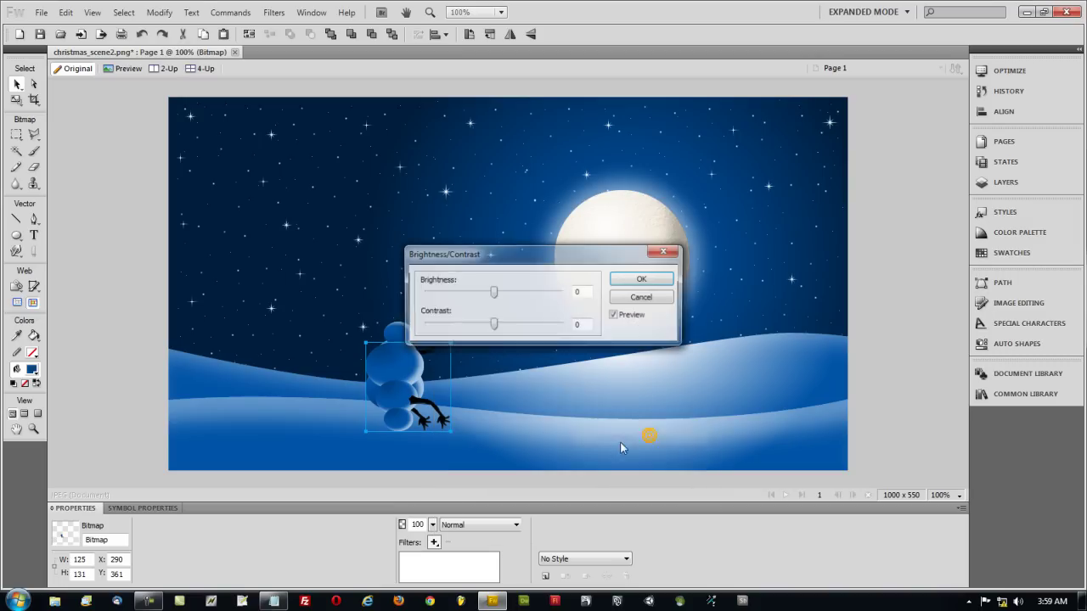
{"action": "left_click_drag", "start_coordinate": [494, 292], "coordinate": [416, 295]}
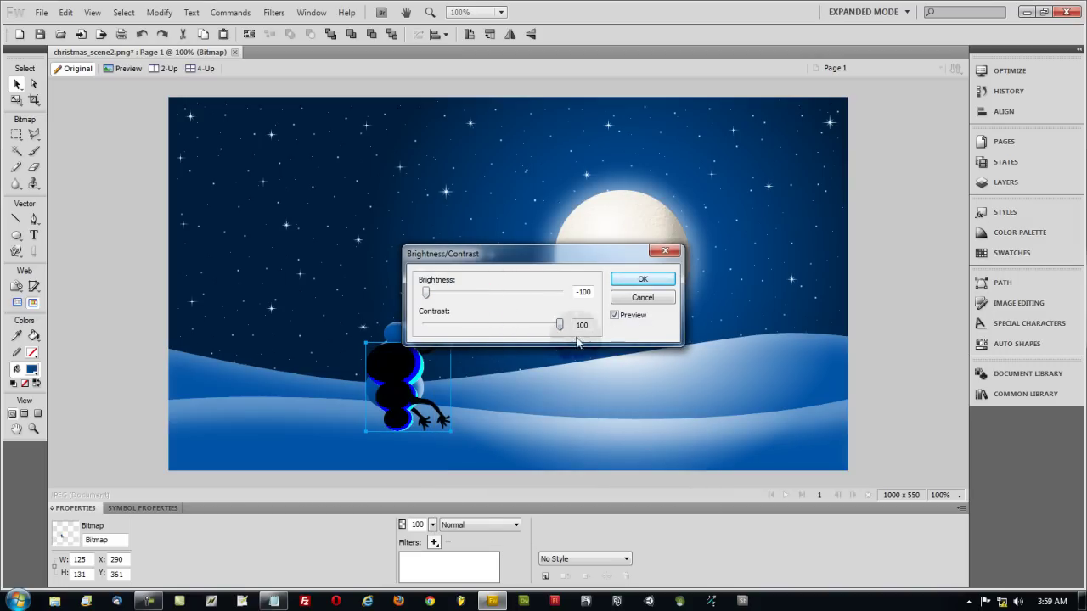
{"action": "left_click_drag", "start_coordinate": [560, 325], "coordinate": [377, 331]}
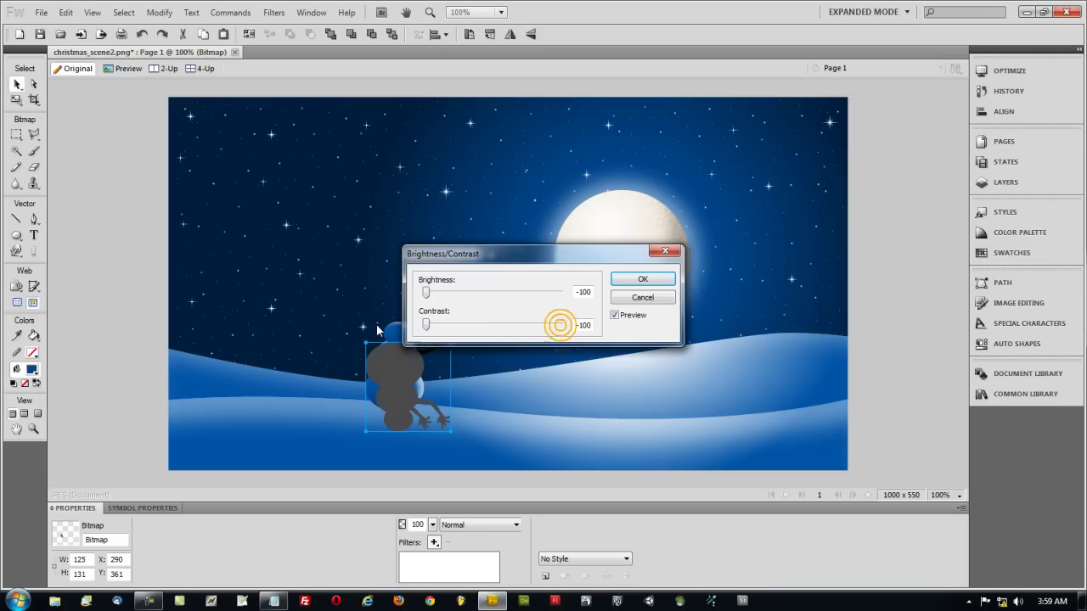
{"action": "left_click", "coordinate": [643, 279]}
Add a second Brightness/Contrast filter to the flipped snowman bitmap with brightness -100 and contrast at maximum.
{"action": "left_click", "coordinate": [434, 544]}
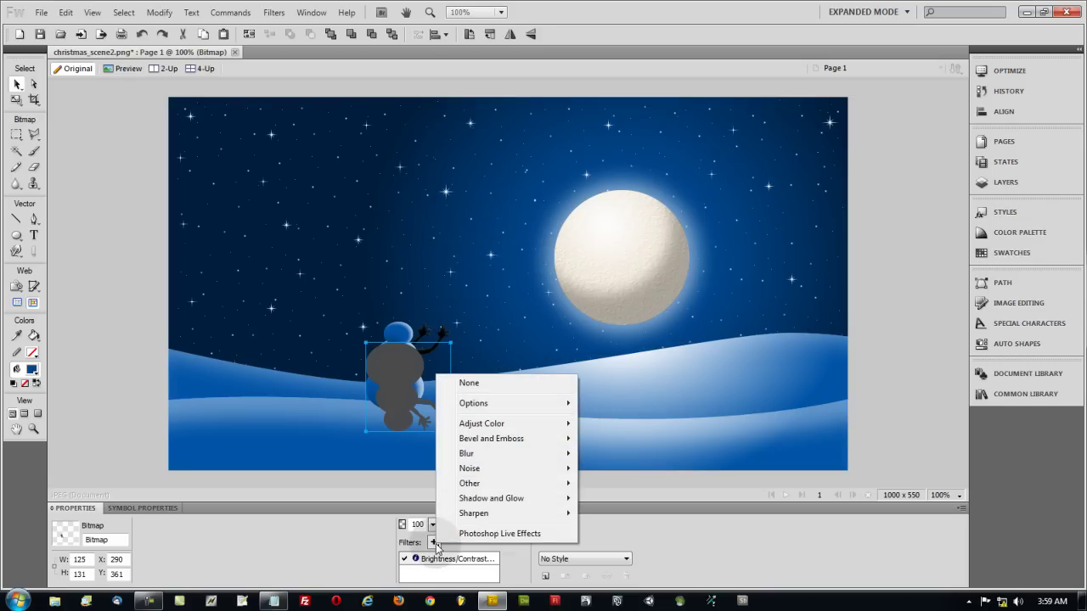
{"action": "mouse_move", "coordinate": [529, 428]}
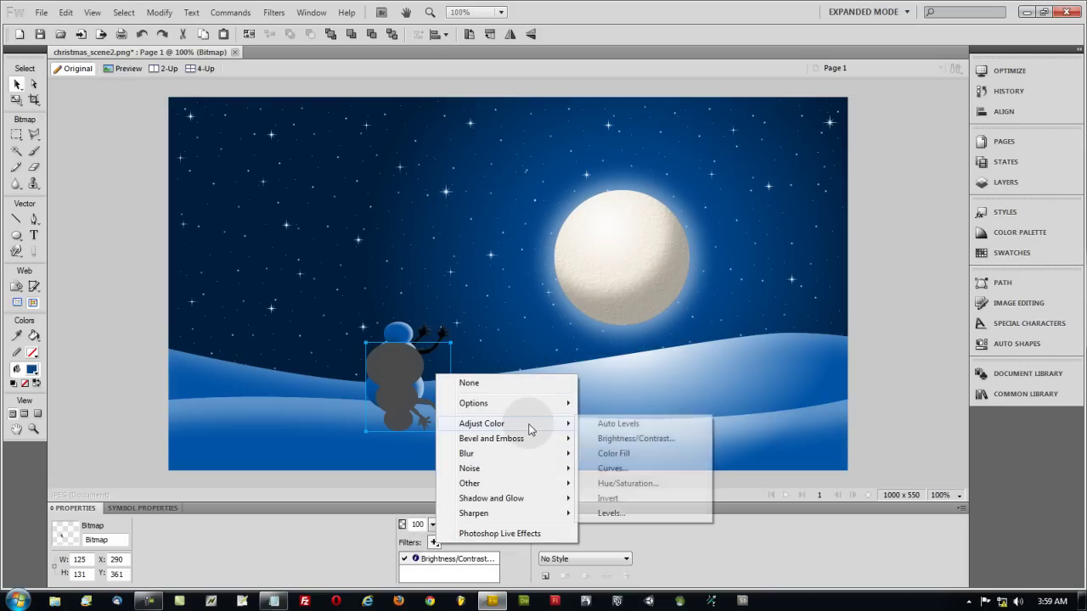
{"action": "left_click", "coordinate": [638, 438]}
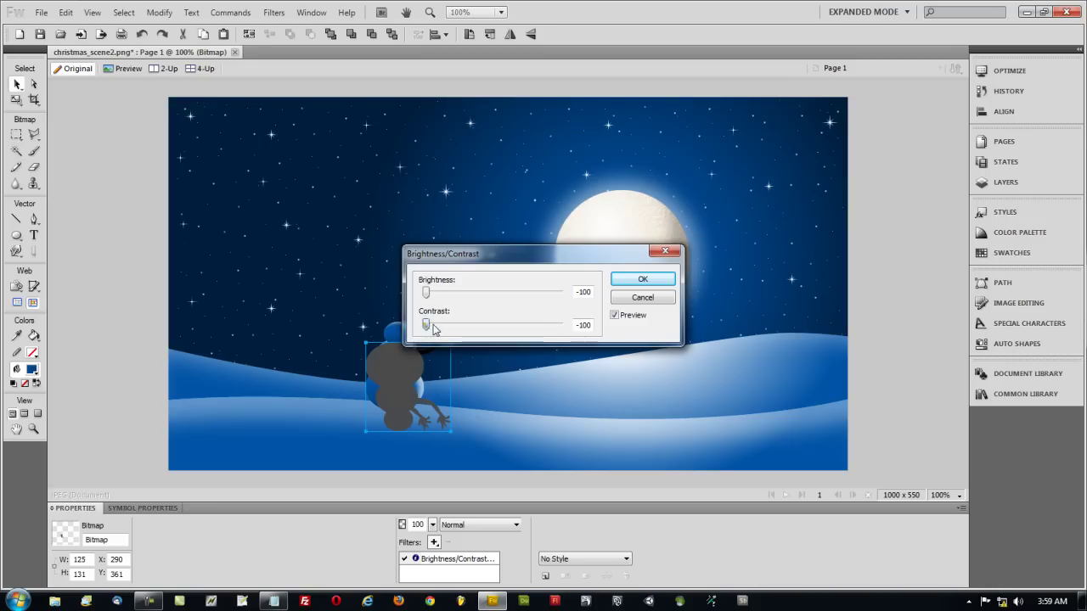
{"action": "left_click_drag", "start_coordinate": [425, 324], "coordinate": [559, 325]}
{"action": "left_click", "coordinate": [644, 279]}
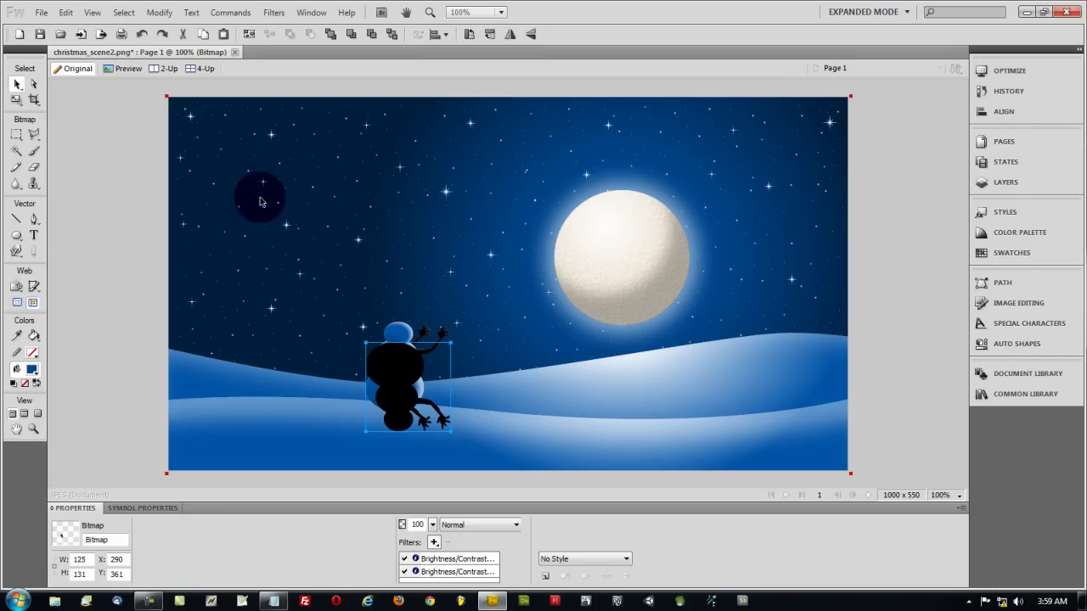
Flatten the blackened bitmap and move it straight down to X 290, Y 462 so it sits below the snowman.
{"action": "left_click", "coordinate": [149, 13]}
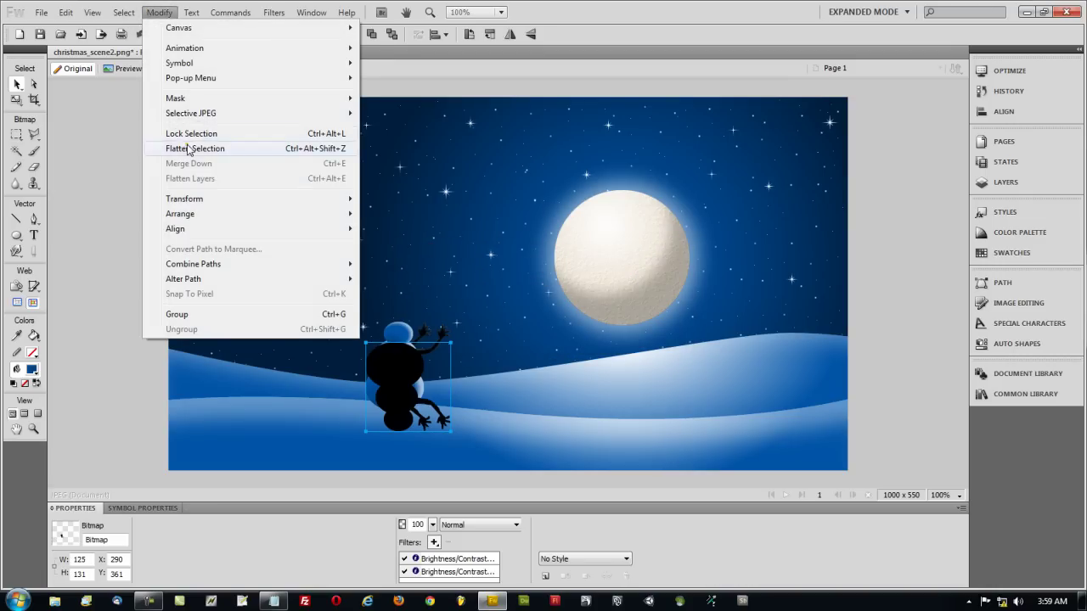
{"action": "left_click", "coordinate": [195, 148]}
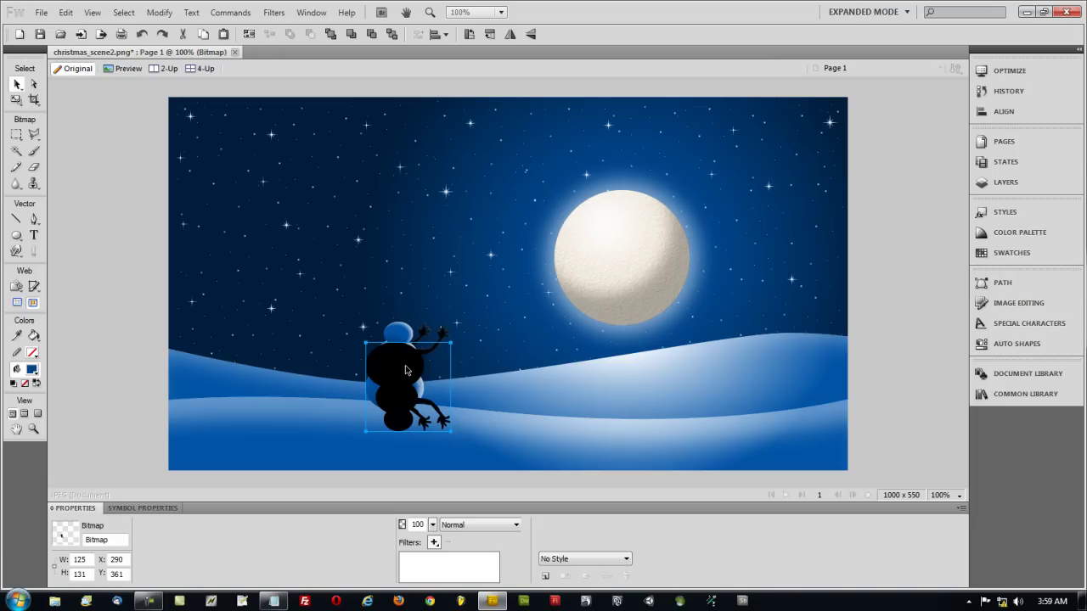
{"action": "left_click_drag", "start_coordinate": [405, 370], "coordinate": [404, 439]}
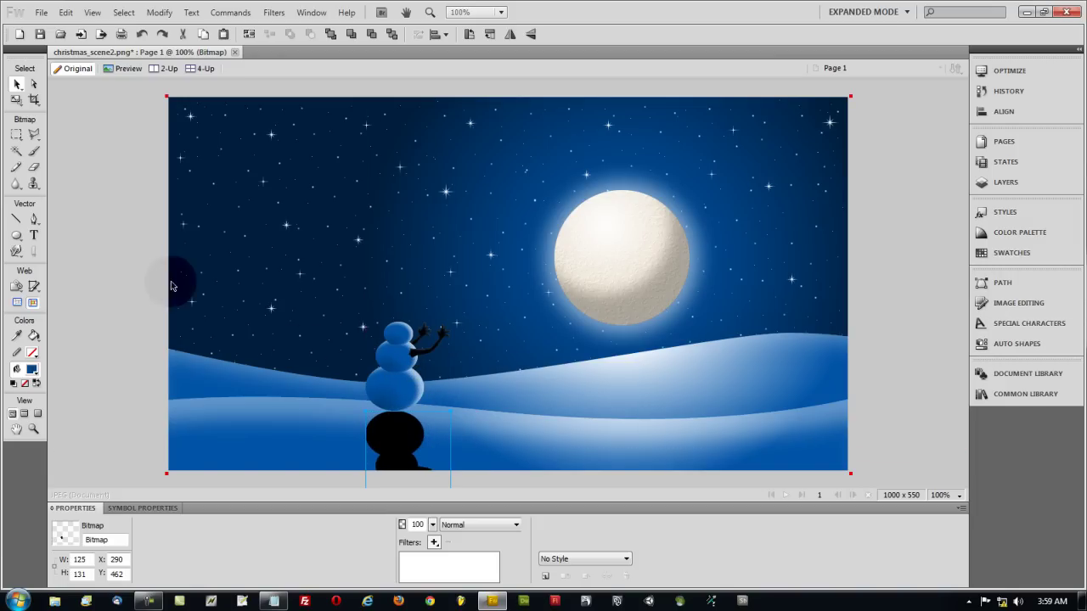
Distort the black shadow to slant left at about 105 by 81 px and place it under the snowman at about X 247, Y 455.
{"action": "left_click", "coordinate": [17, 100]}
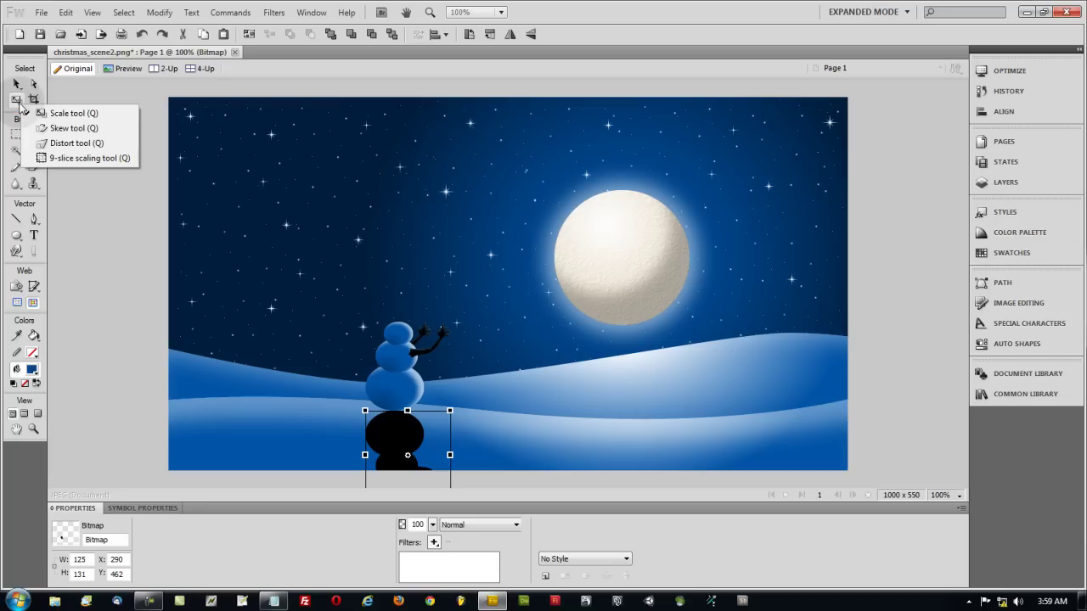
{"action": "left_click", "coordinate": [71, 144]}
{"action": "left_click_drag", "start_coordinate": [420, 474], "coordinate": [351, 393]}
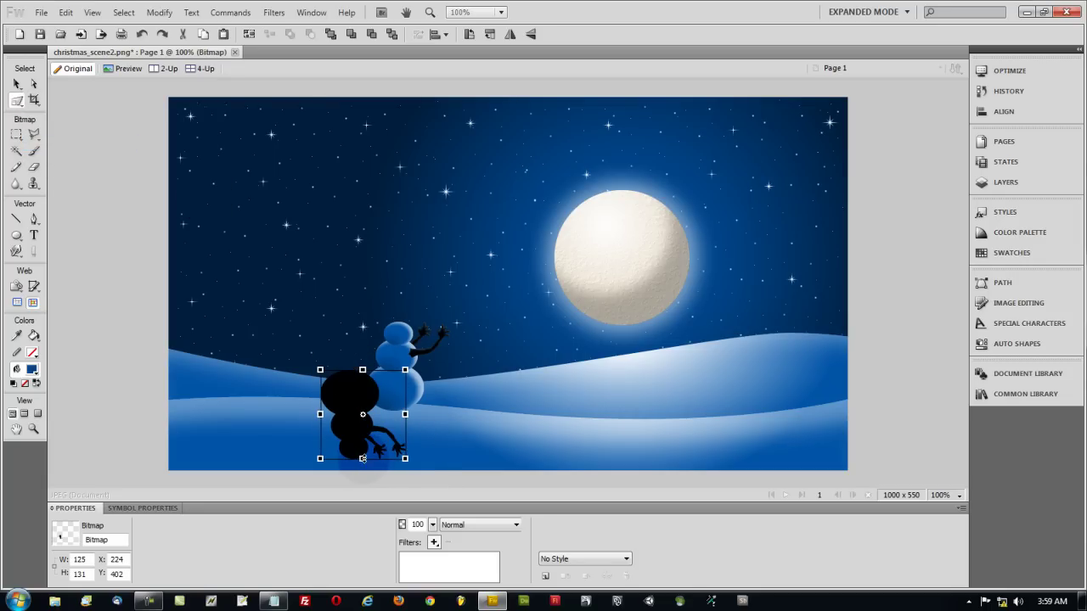
{"action": "left_click_drag", "start_coordinate": [362, 458], "coordinate": [326, 429]}
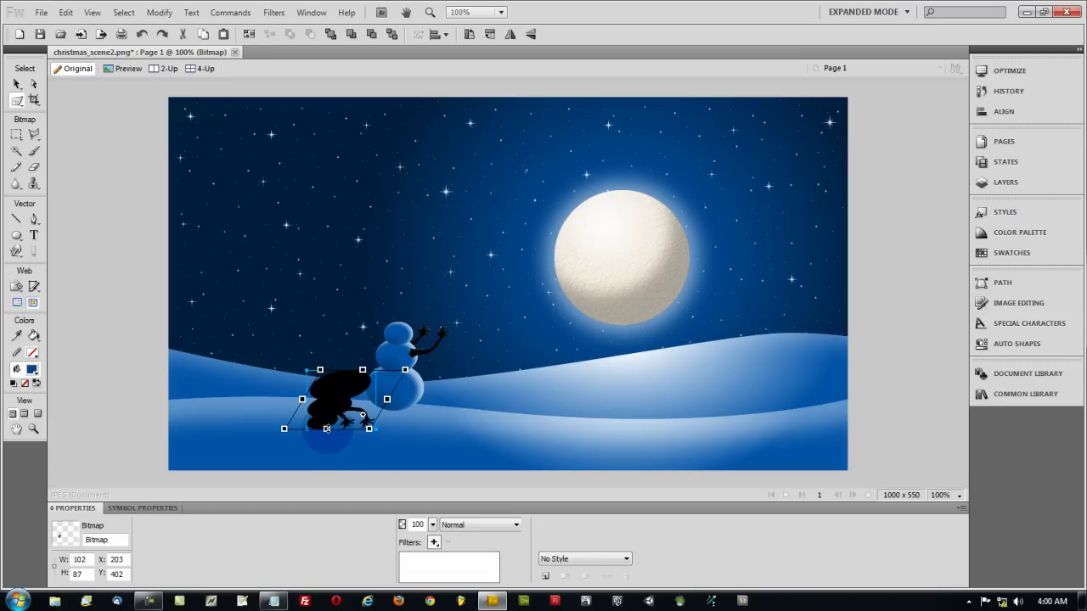
{"action": "left_click", "coordinate": [17, 83]}
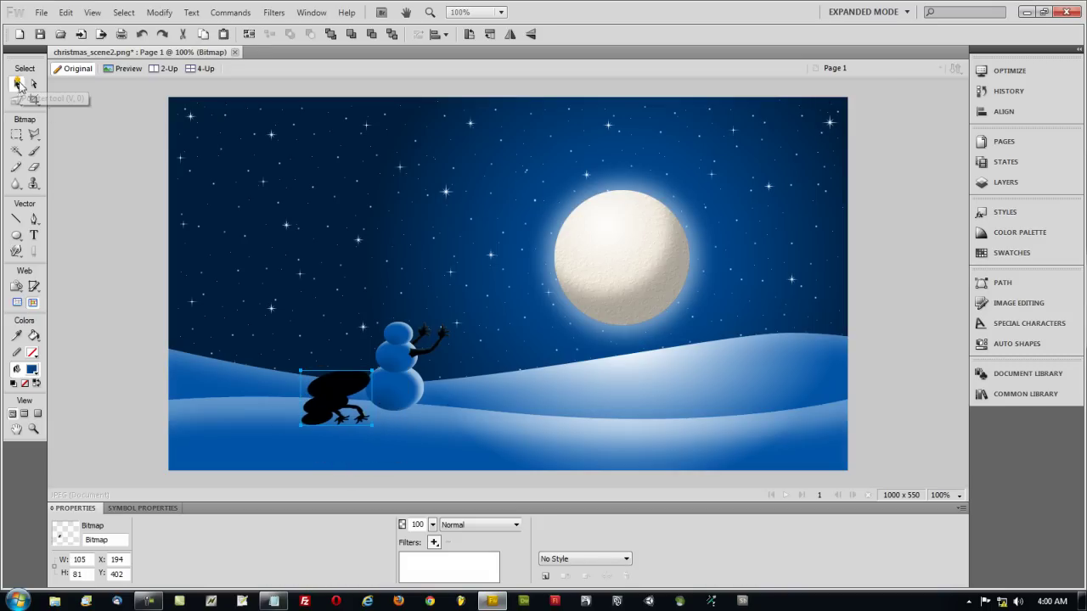
{"action": "left_click_drag", "start_coordinate": [331, 375], "coordinate": [375, 420]}
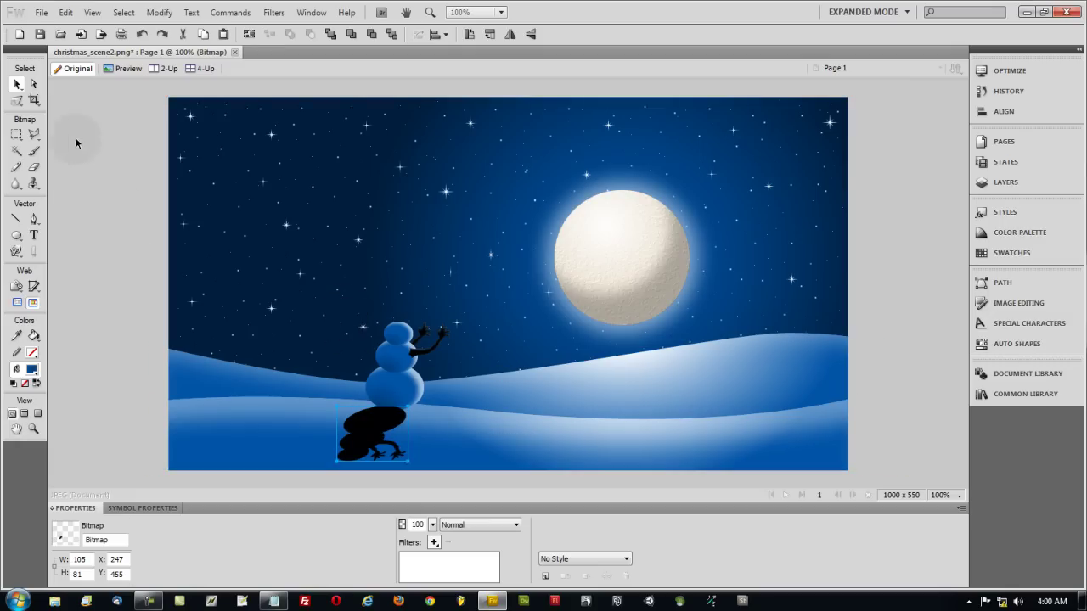
Slant the shadow further left to about 120 by 76 px, shift it to about X 238, Y 454 and deselect it.
{"action": "key", "text": "q"}
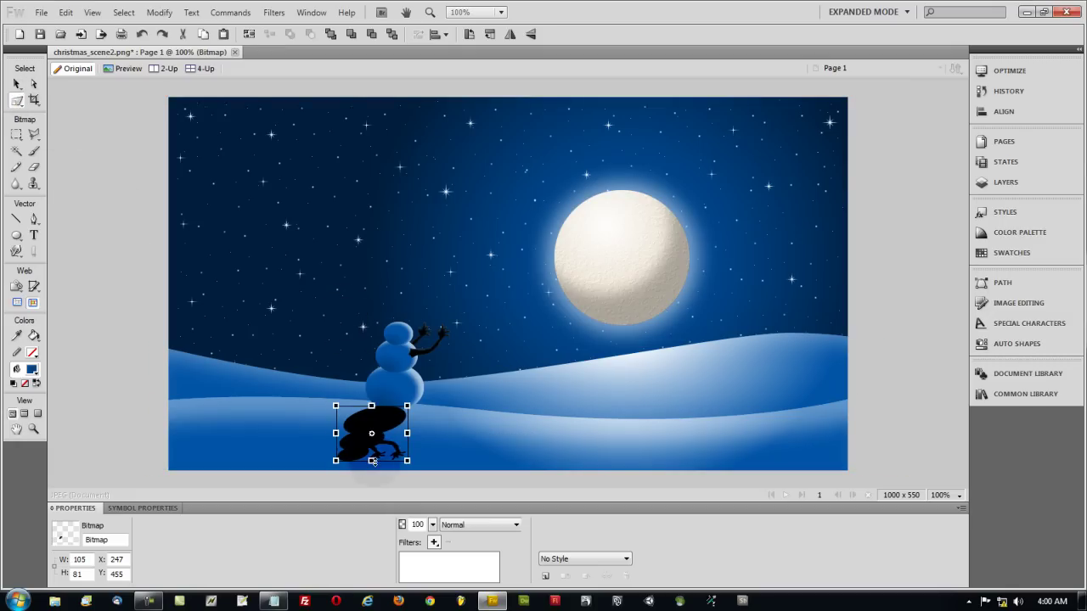
{"action": "left_click_drag", "start_coordinate": [373, 461], "coordinate": [359, 458]}
{"action": "key", "text": "v"}
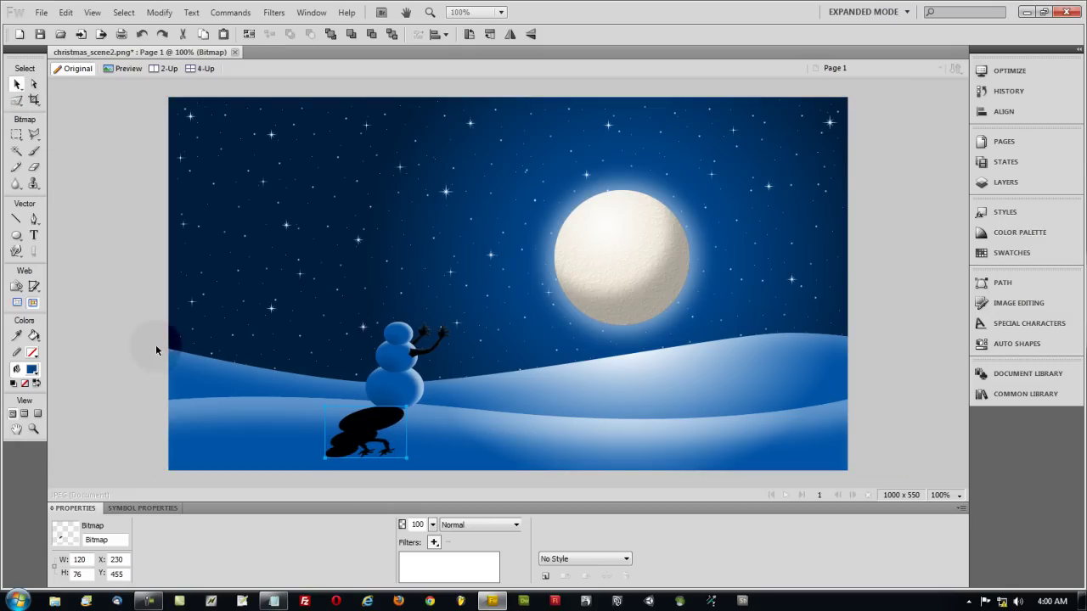
{"action": "left_click_drag", "start_coordinate": [362, 416], "coordinate": [377, 413]}
{"action": "left_click", "coordinate": [397, 388]}
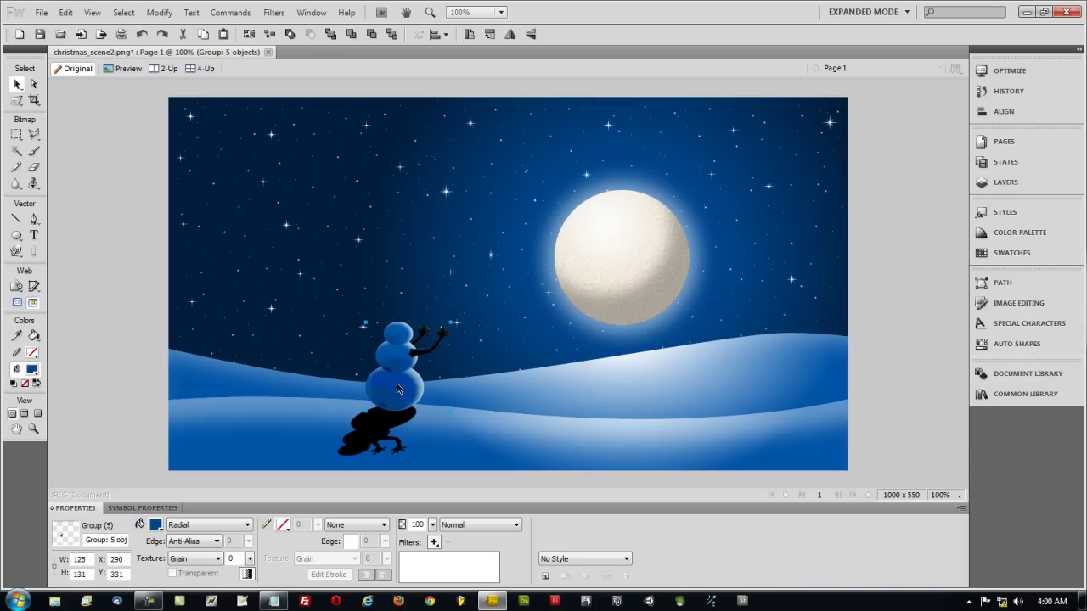
{"action": "left_click_drag", "start_coordinate": [391, 430], "coordinate": [382, 428]}
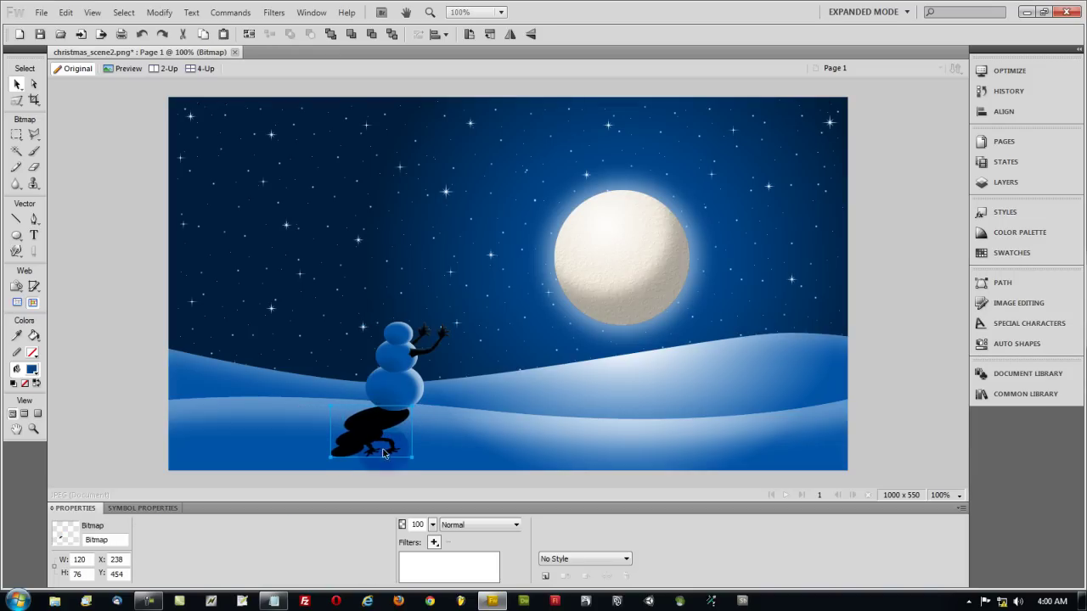
{"action": "left_click", "coordinate": [124, 283]}
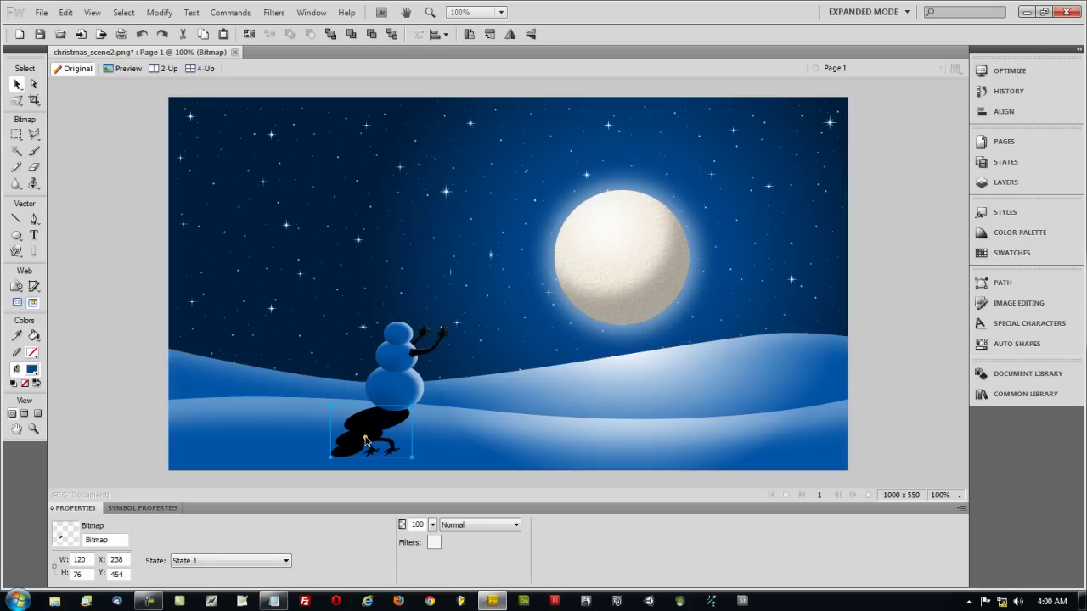
Add a Gaussian Blur filter with a blur radius of 2.9 to the snowman's shadow.
{"action": "left_click", "coordinate": [434, 543]}
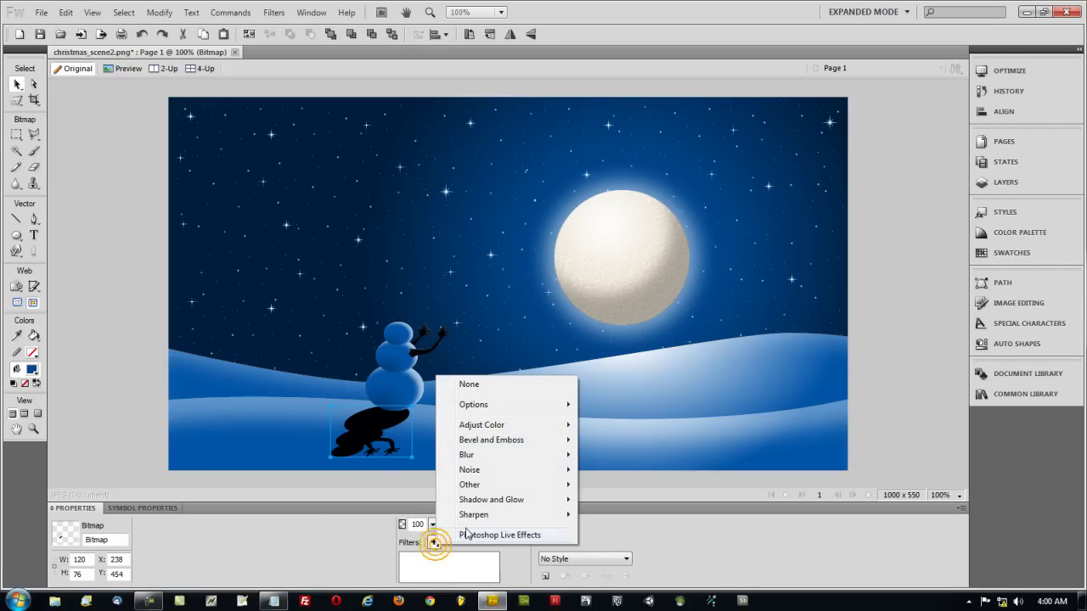
{"action": "mouse_move", "coordinate": [499, 455]}
{"action": "left_click", "coordinate": [633, 484]}
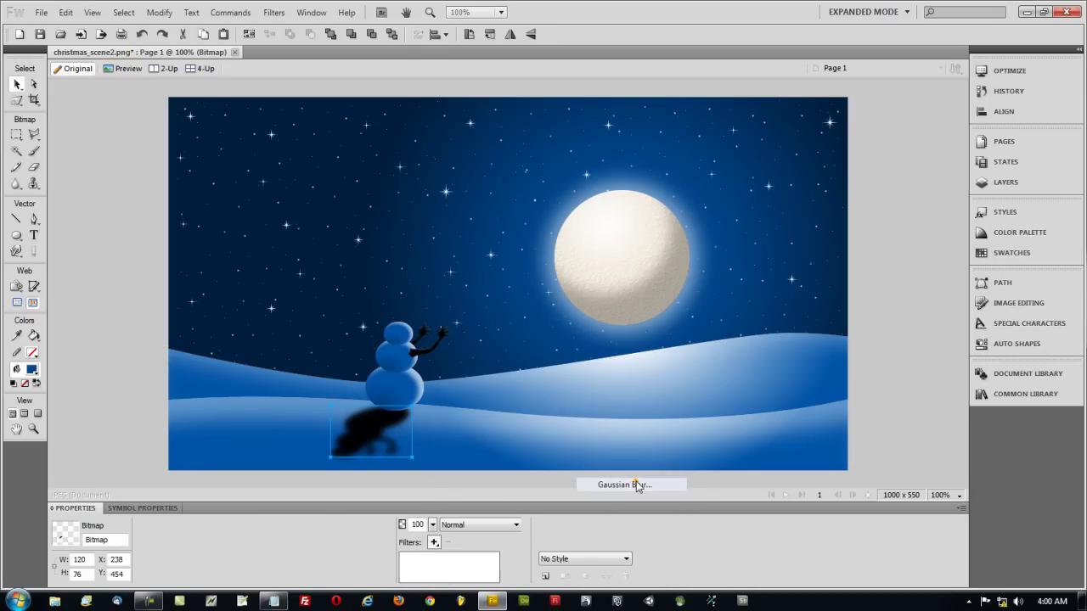
{"action": "mouse_move", "coordinate": [463, 302]}
{"action": "left_mouse_down"}
{"action": "mouse_move", "coordinate": [403, 303]}
{"action": "mouse_move", "coordinate": [450, 306]}
{"action": "left_mouse_up"}
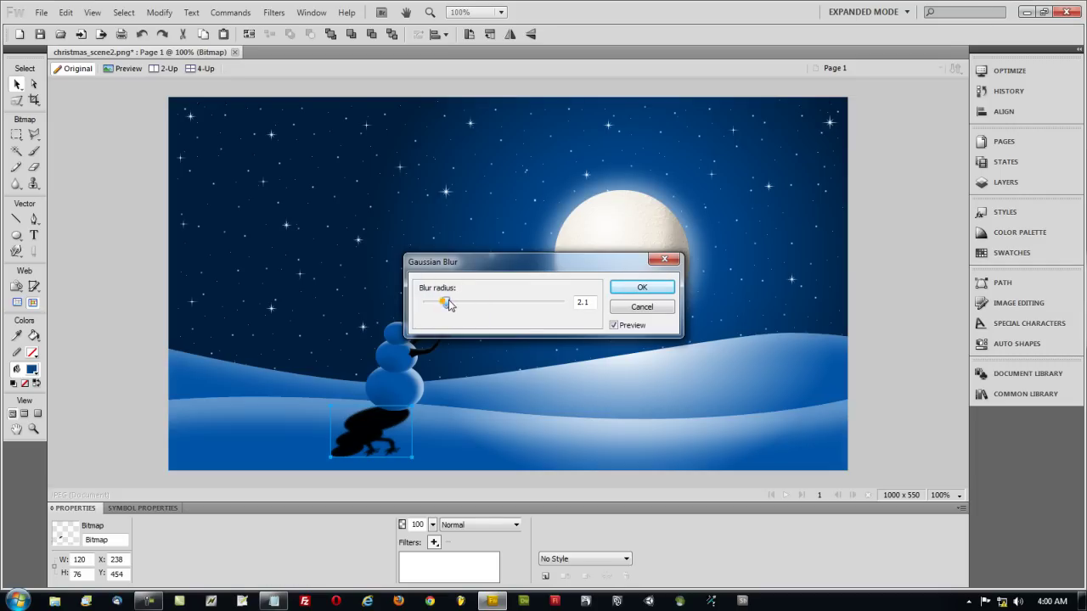
{"action": "left_click", "coordinate": [642, 287]}
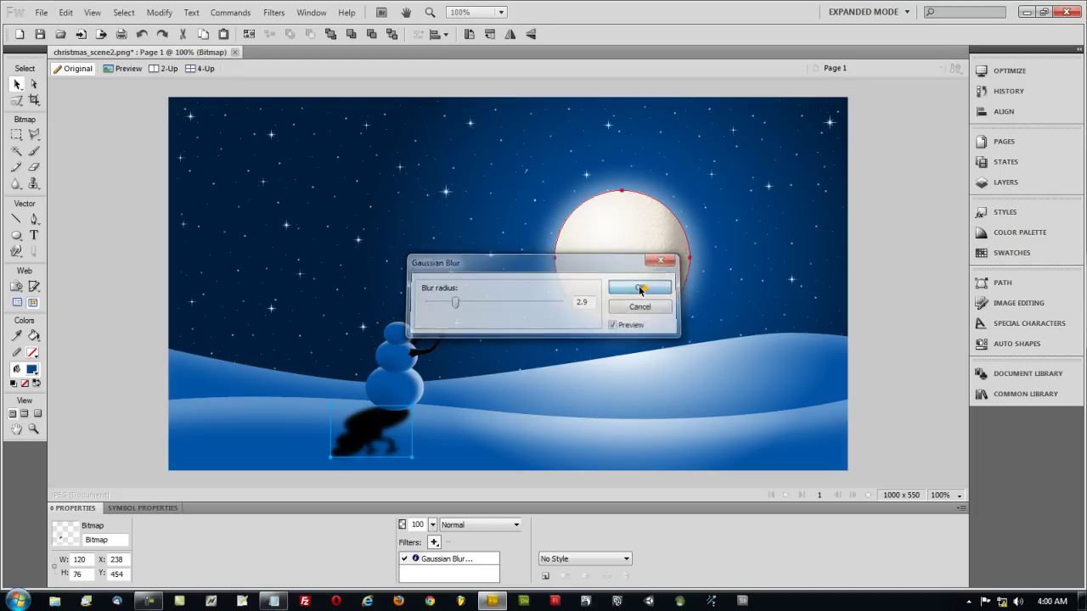
Move the blurred shadow closer to the snowman's base, to X 242, Y 449.
{"action": "left_click", "coordinate": [129, 199]}
{"action": "left_click", "coordinate": [367, 433]}
{"action": "left_click_drag", "start_coordinate": [366, 431], "coordinate": [366, 435]}
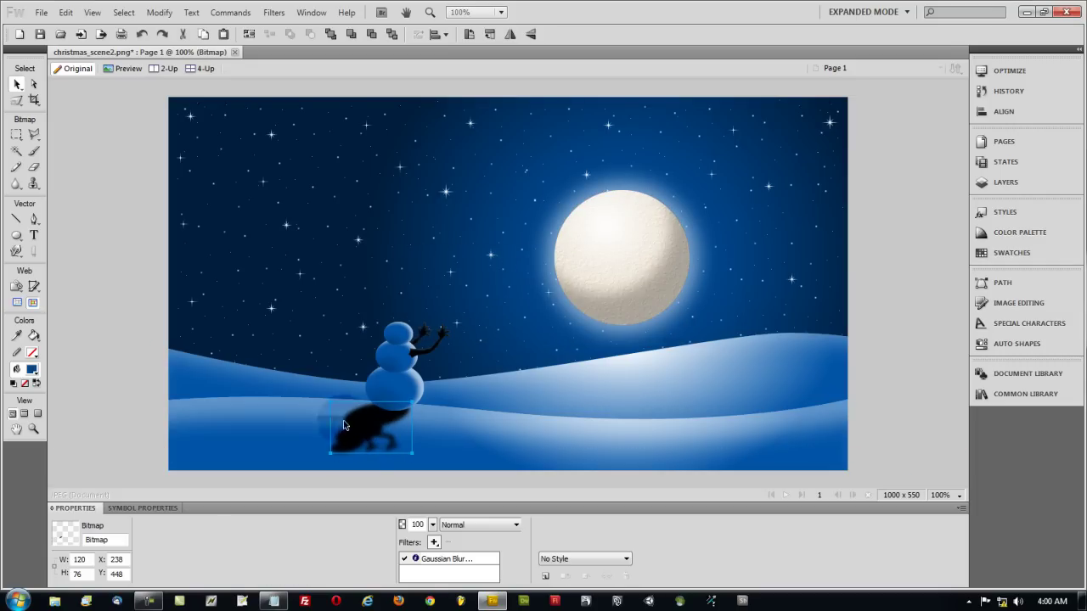
{"action": "key", "text": "Right"}
{"action": "key", "text": "Right"}
{"action": "key", "text": "Right"}
{"action": "key", "text": "Right"}
{"action": "key", "text": "Down"}
Apply an Auto Vector Mask with a linear fade towards the bottom to the snowman's shadow.
{"action": "left_click", "coordinate": [230, 12]}
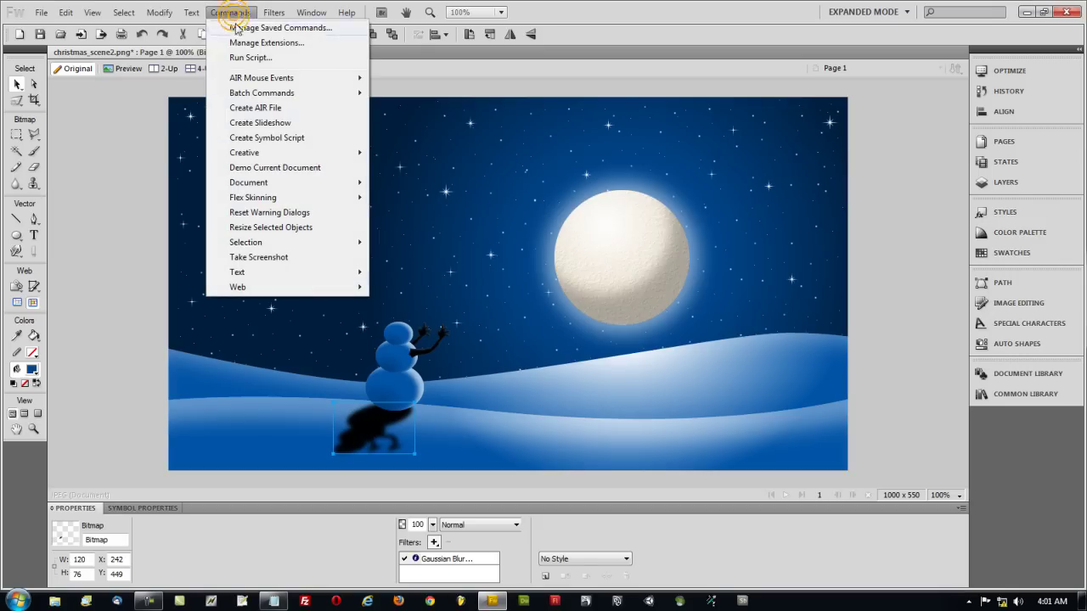
{"action": "mouse_move", "coordinate": [246, 153]}
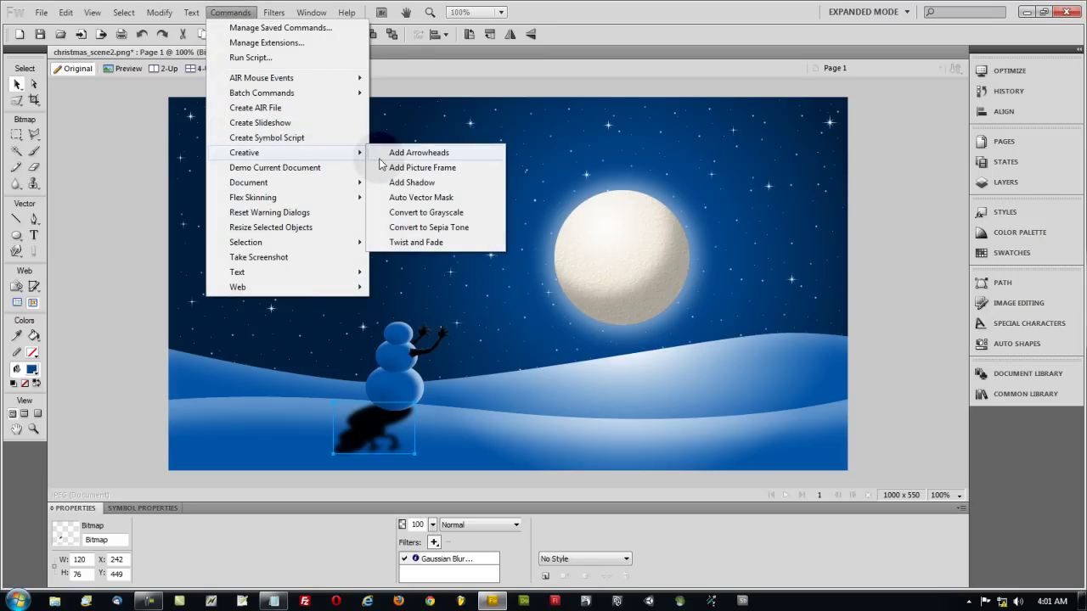
{"action": "left_click", "coordinate": [421, 196]}
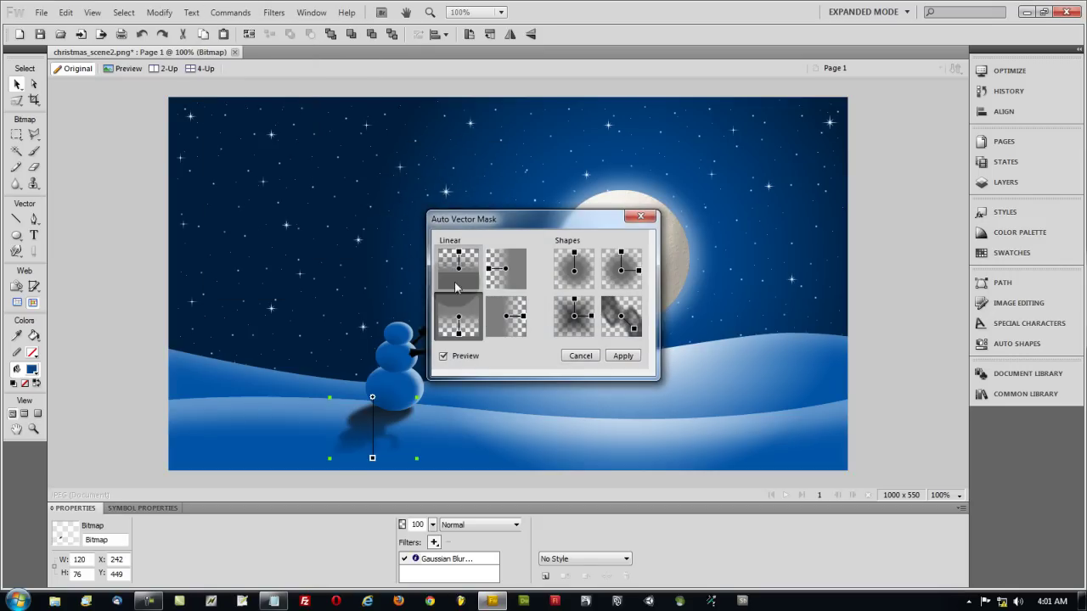
{"action": "left_click", "coordinate": [459, 304]}
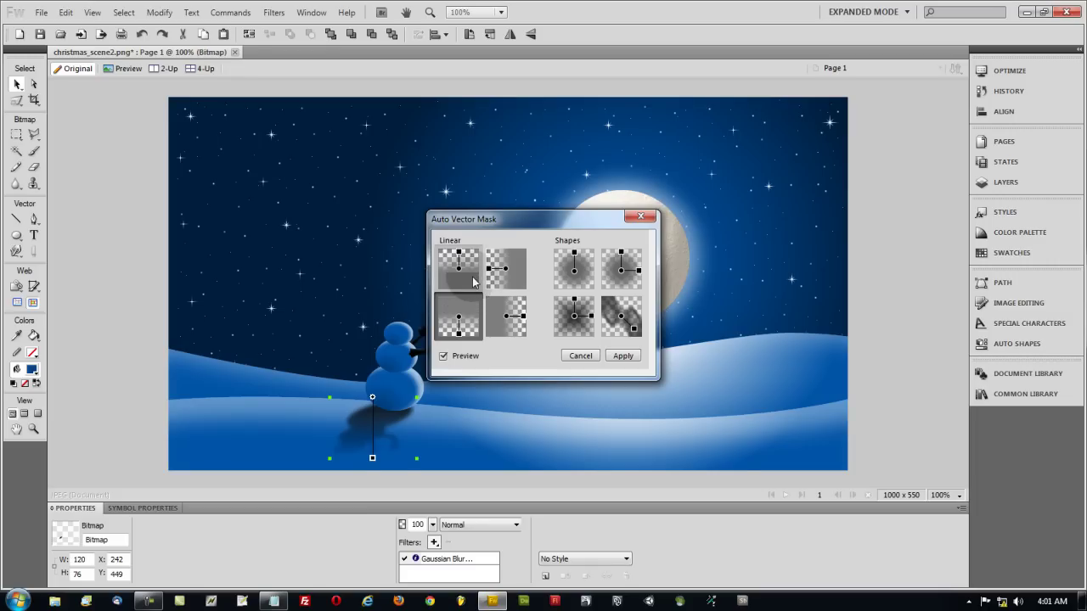
{"action": "left_click", "coordinate": [459, 270]}
{"action": "left_click", "coordinate": [473, 311]}
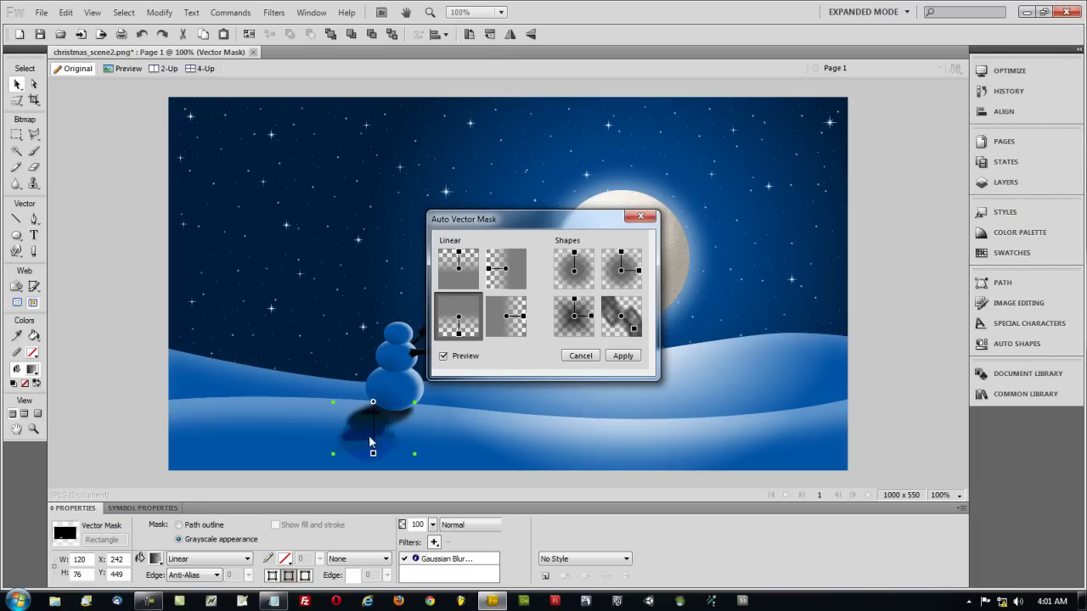
{"action": "left_click", "coordinate": [622, 355]}
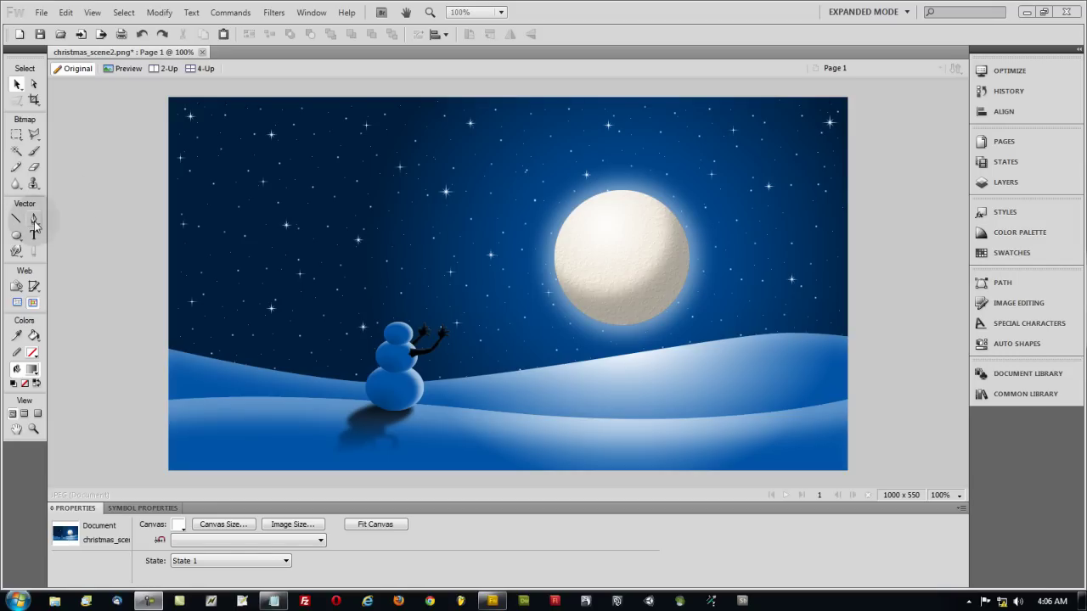
Draw a closed Pen-tool shape about 771 by 126 px over the sky's upper left, with a wavy lower edge.
{"action": "left_click", "coordinate": [33, 220]}
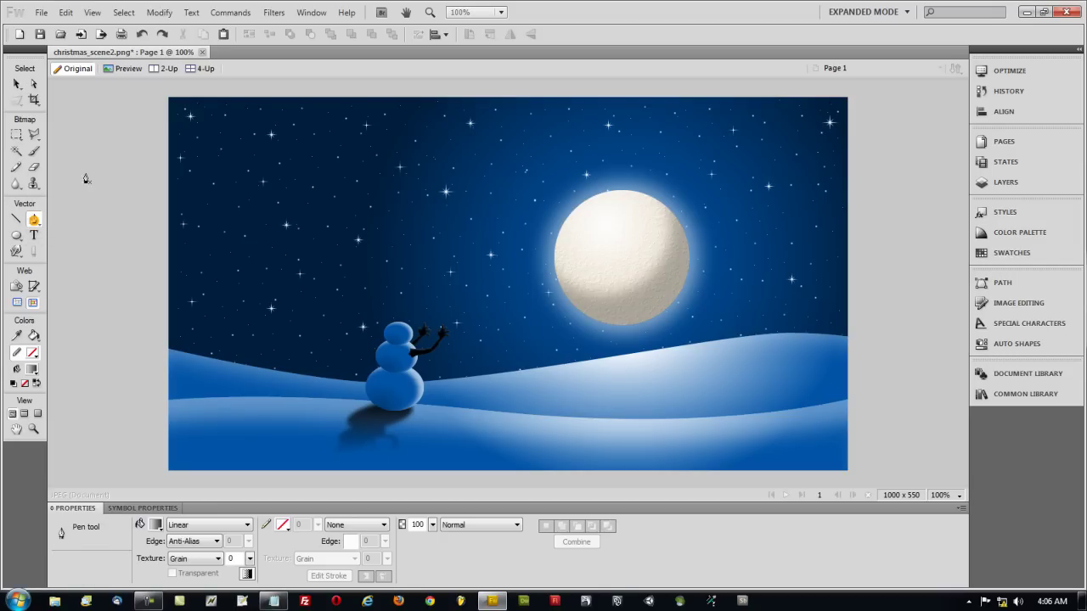
{"action": "left_click", "coordinate": [141, 178]}
{"action": "left_click_drag", "start_coordinate": [201, 181], "coordinate": [663, 173]}
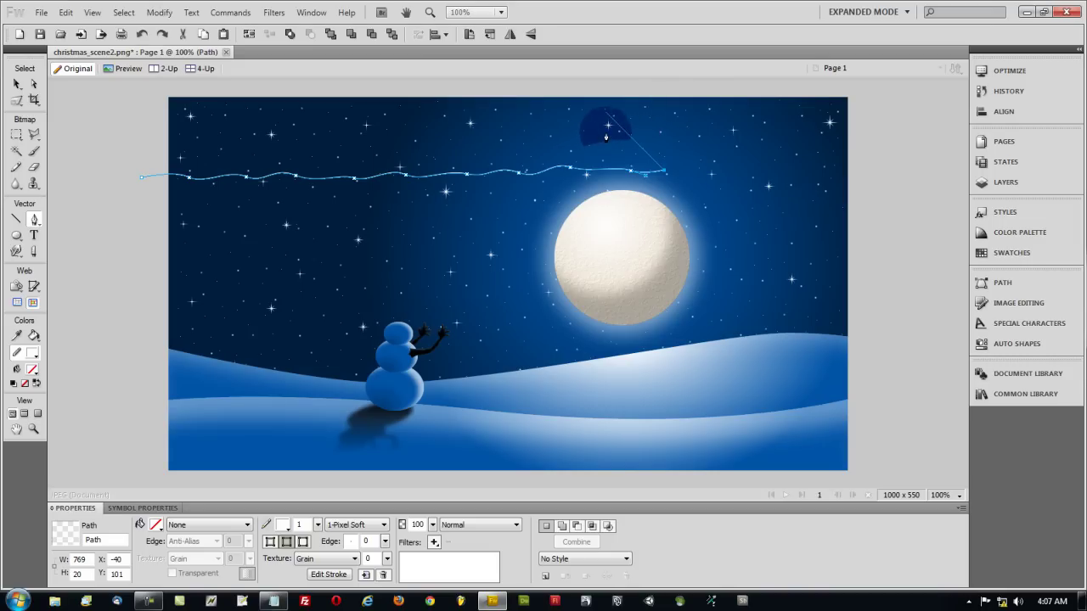
{"action": "left_click_drag", "start_coordinate": [674, 134], "coordinate": [668, 105]}
{"action": "left_click", "coordinate": [663, 94]}
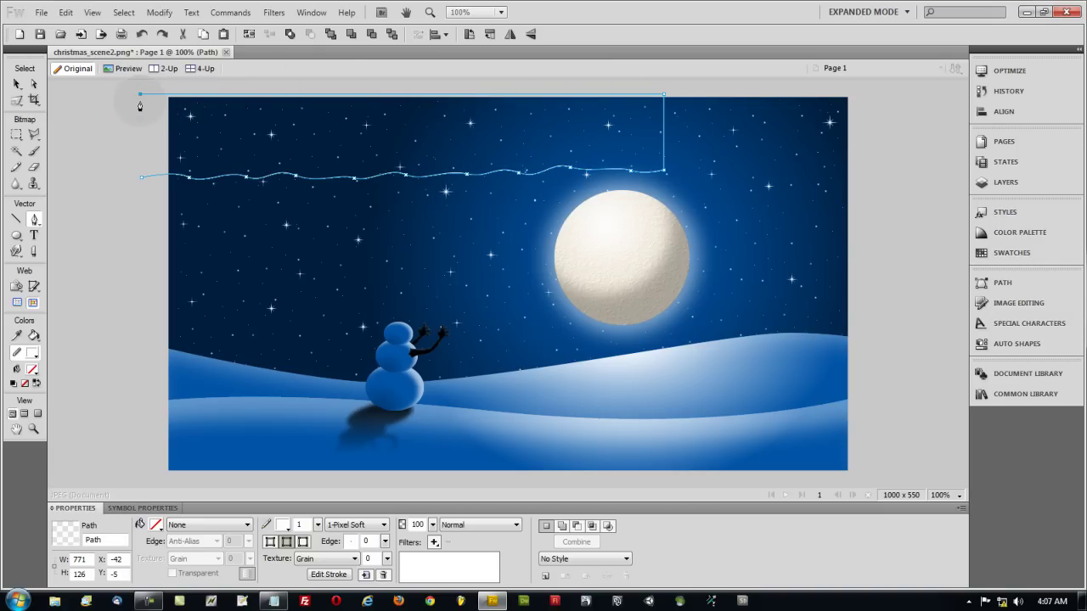
{"action": "left_click", "coordinate": [140, 181]}
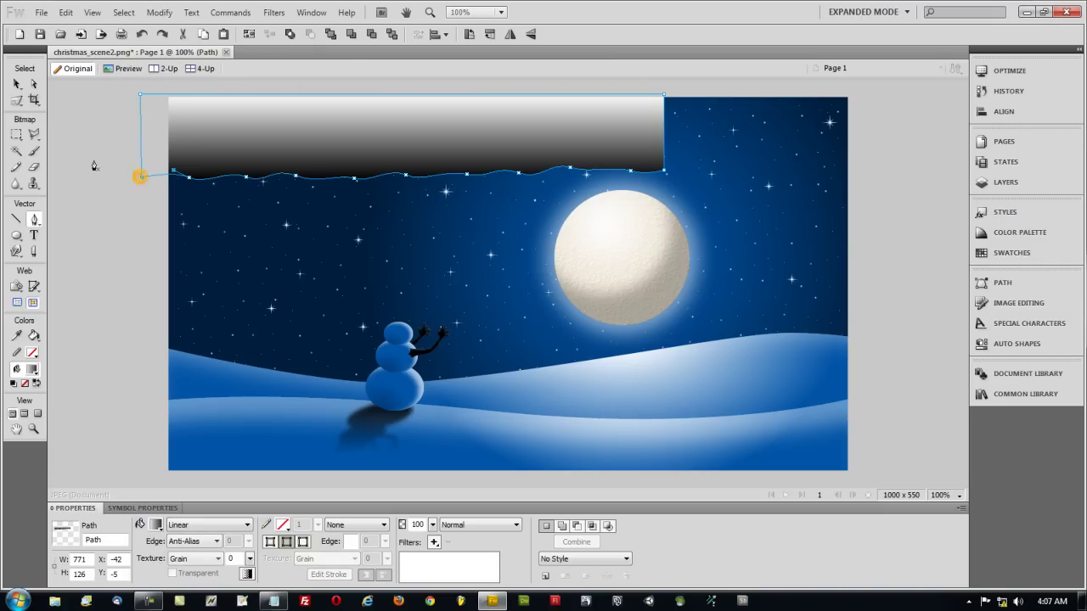
Set the start colour of the wavy shape's linear gradient to dark navy sampled from the night sky.
{"action": "left_click", "coordinate": [157, 527]}
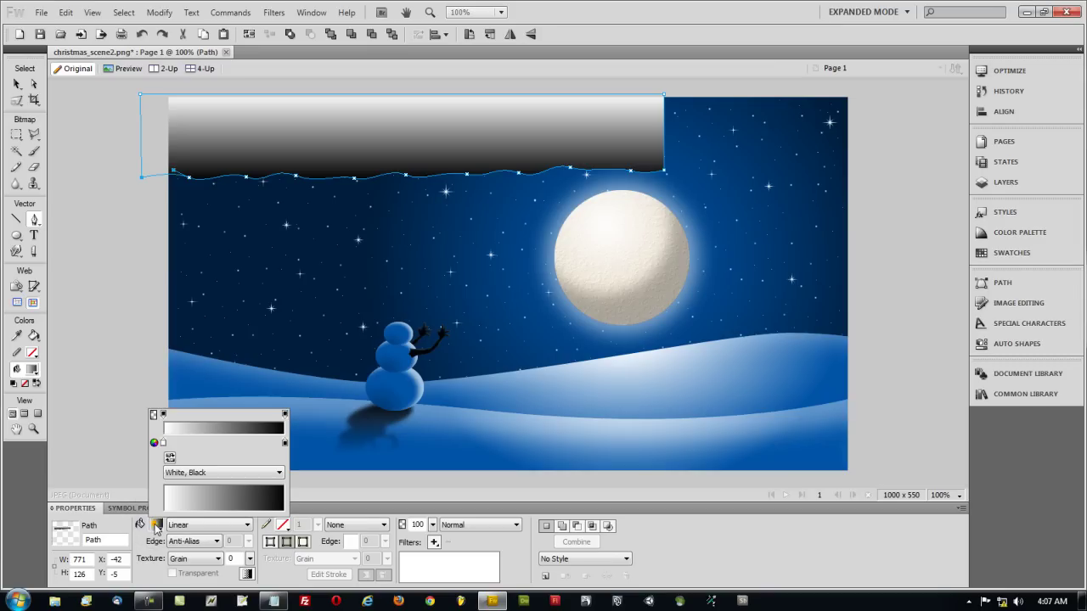
{"action": "left_click", "coordinate": [164, 443]}
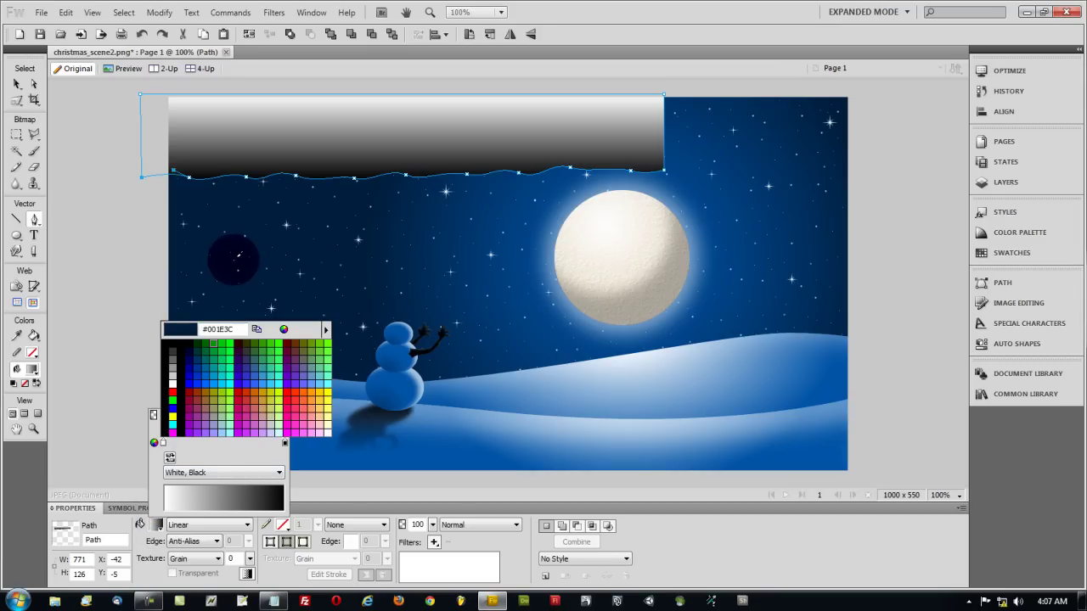
{"action": "left_click", "coordinate": [226, 256]}
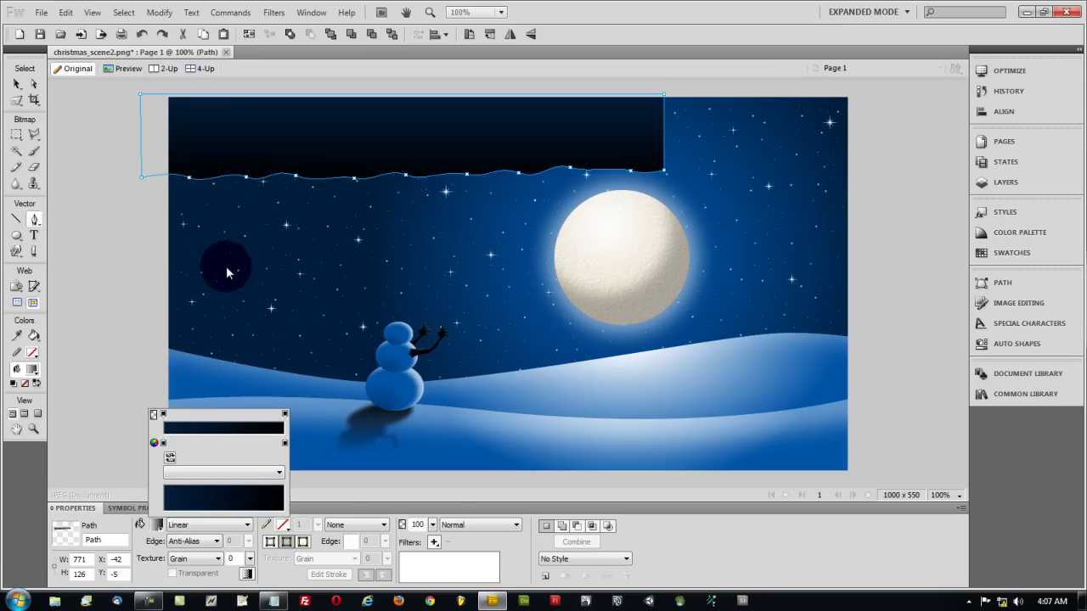
{"action": "left_click", "coordinate": [286, 416]}
{"action": "left_click_drag", "start_coordinate": [375, 402], "coordinate": [254, 402]}
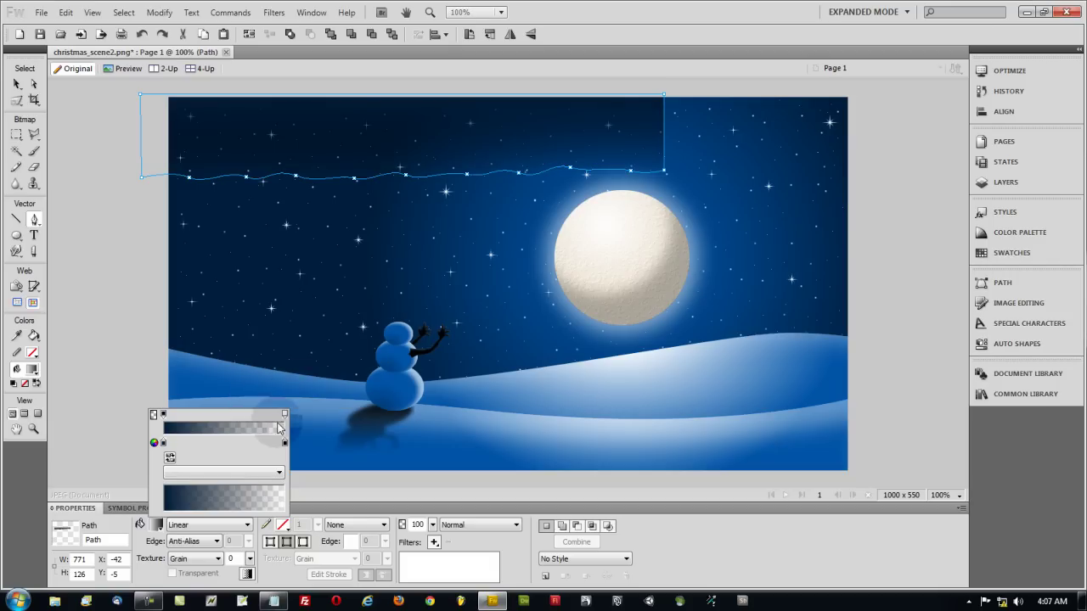
{"action": "left_click", "coordinate": [286, 415]}
{"action": "left_click_drag", "start_coordinate": [295, 396], "coordinate": [376, 399]}
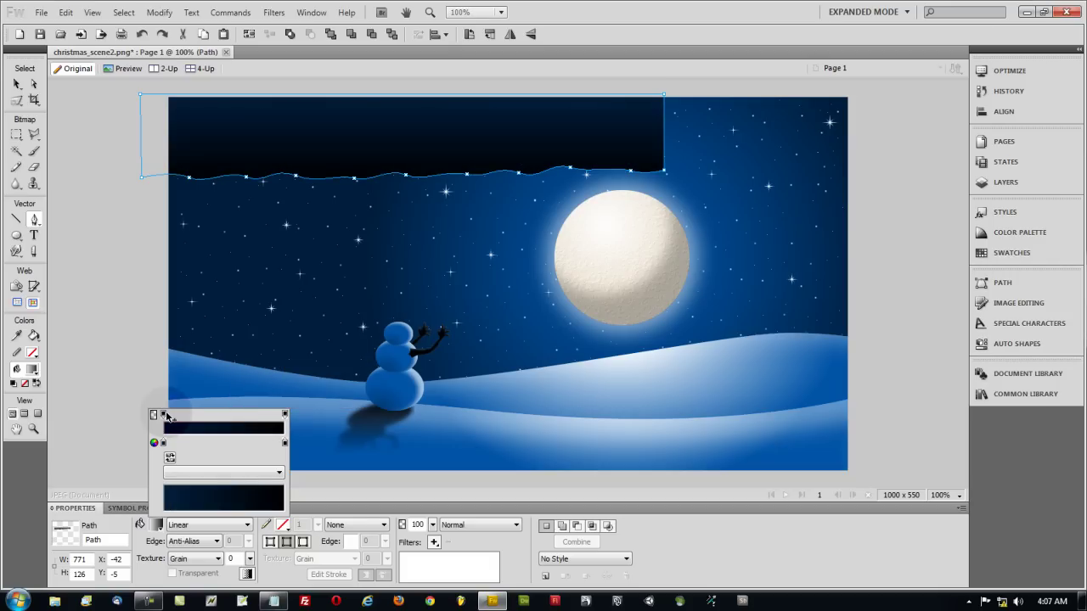
Make the gradient's navy end fully transparent and set its black end to cyan with Red 48, Green 216, Blue 235.
{"action": "left_click", "coordinate": [164, 414]}
{"action": "left_click_drag", "start_coordinate": [251, 398], "coordinate": [169, 398]}
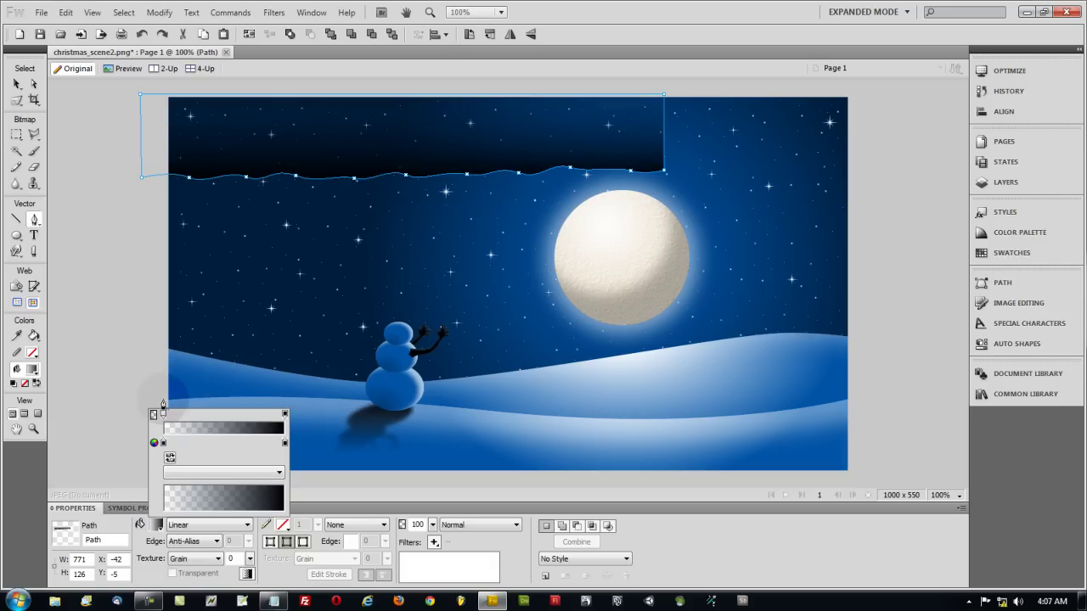
{"action": "left_click", "coordinate": [286, 442]}
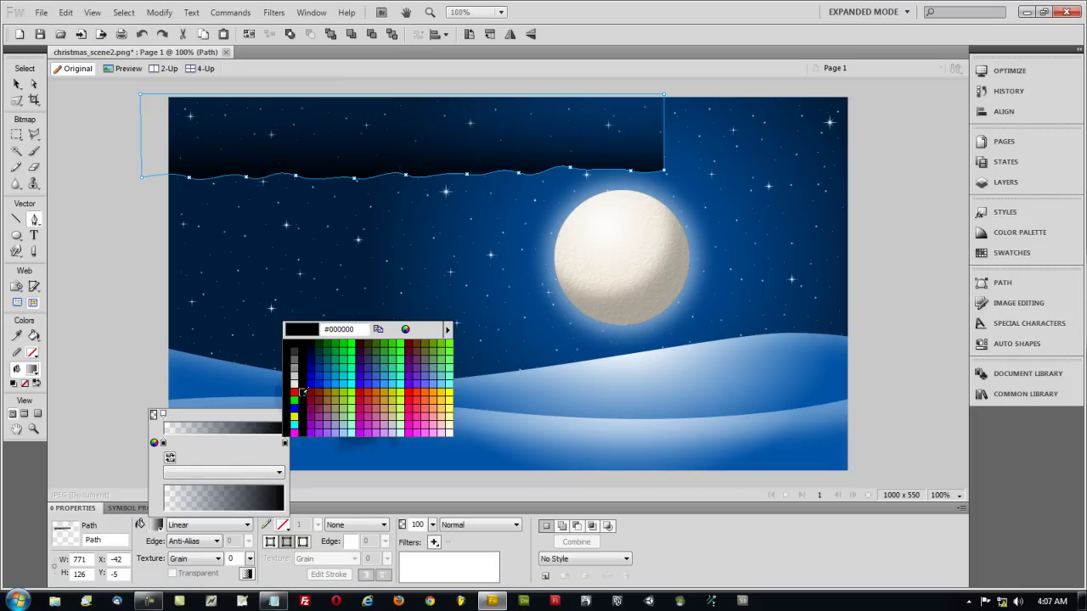
{"action": "left_click", "coordinate": [406, 329]}
{"action": "left_click", "coordinate": [429, 316]}
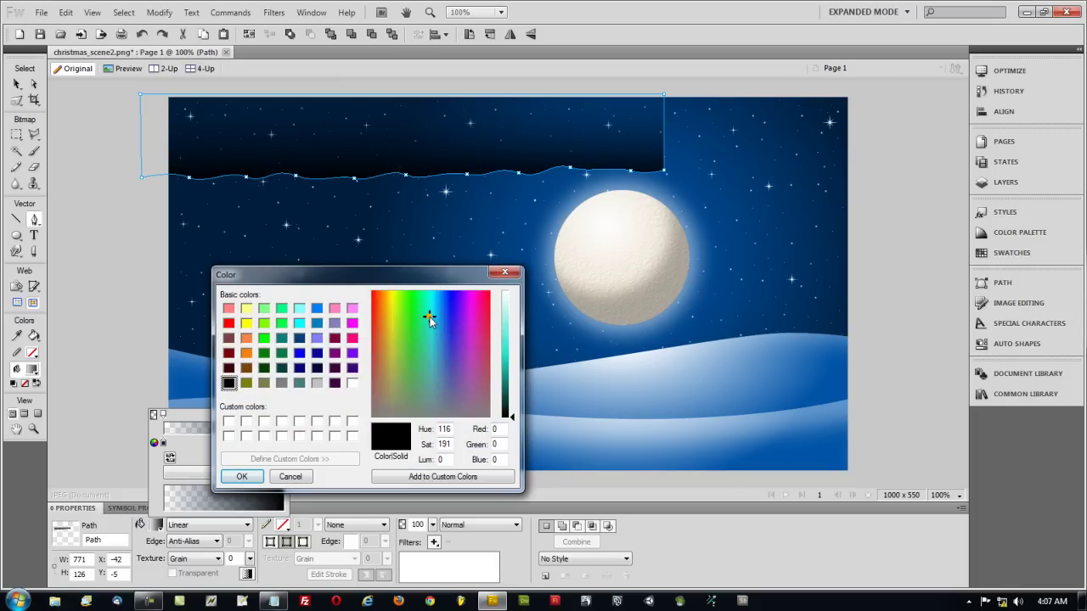
{"action": "left_click", "coordinate": [432, 313]}
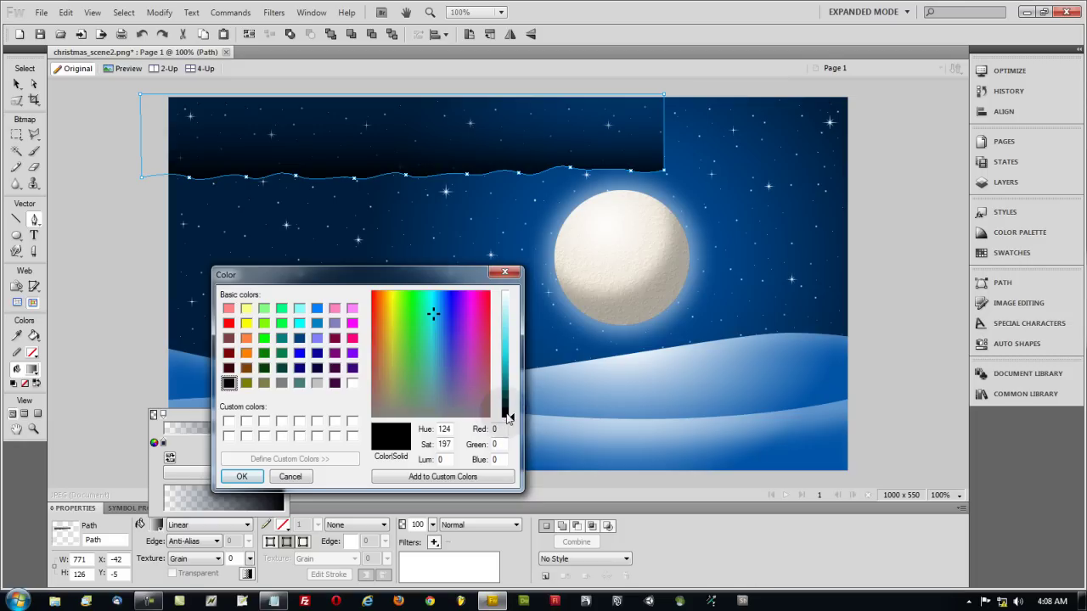
{"action": "left_click_drag", "start_coordinate": [512, 416], "coordinate": [514, 348]}
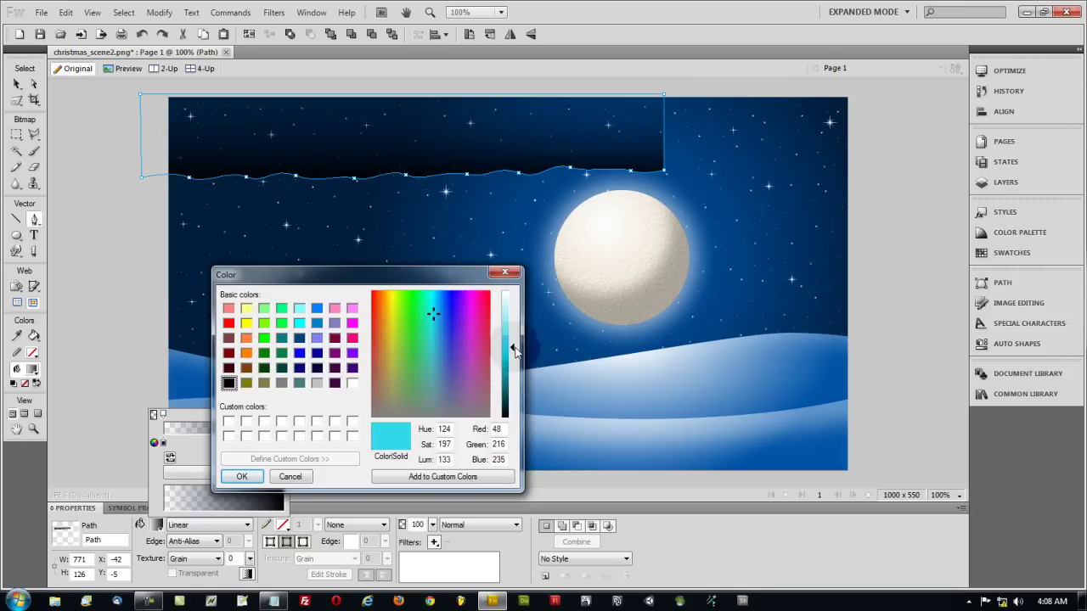
{"action": "left_click", "coordinate": [241, 477]}
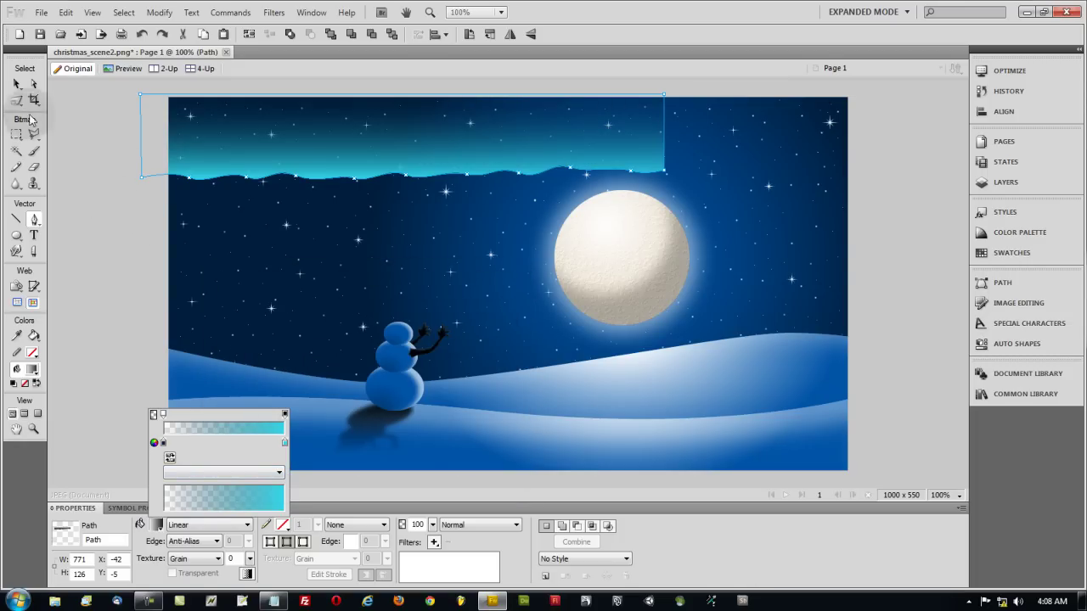
Duplicate the cyan wavy shape in place and nudge the copy up to Y -22.
{"action": "left_click", "coordinate": [16, 84]}
{"action": "left_click", "coordinate": [363, 184]}
{"action": "left_click", "coordinate": [350, 171]}
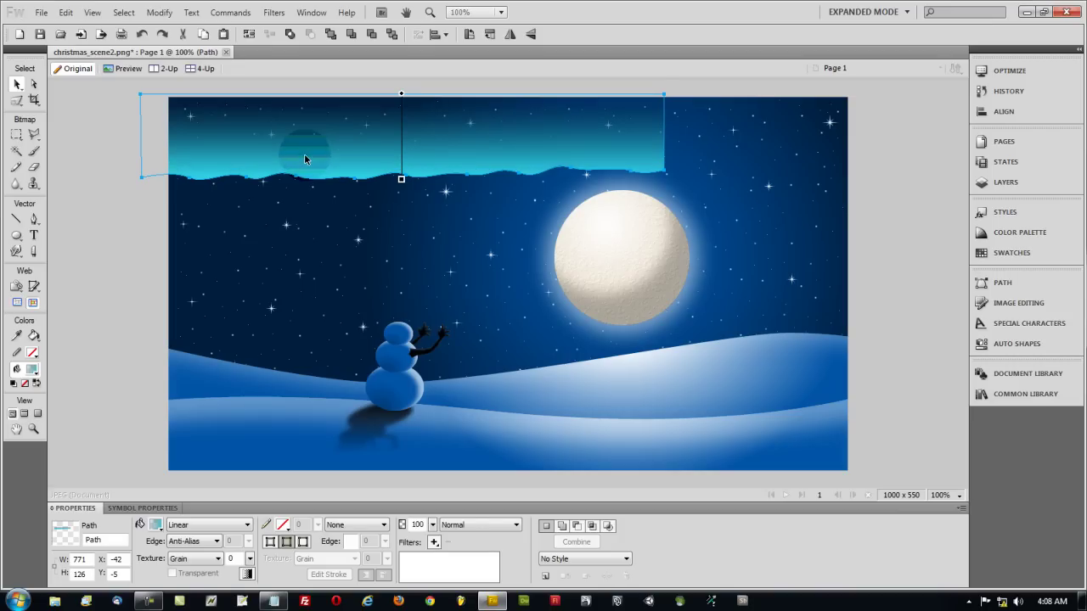
{"action": "key", "text": "Up"}
{"action": "key", "text": "Up"}
{"action": "key", "text": "Up"}
{"action": "key", "text": "Up"}
{"action": "key", "text": "Up"}
{"action": "key", "text": "Up"}
{"action": "key", "text": "Up"}
{"action": "key", "text": "Up"}
{"action": "key", "text": "Up"}
{"action": "key", "text": "Up"}
{"action": "key", "text": "Up"}
{"action": "key", "text": "Up"}
{"action": "key", "text": "Up"}
{"action": "key", "text": "Up"}
{"action": "key", "text": "Up"}
{"action": "key", "text": "Up"}
{"action": "key", "text": "Up"}
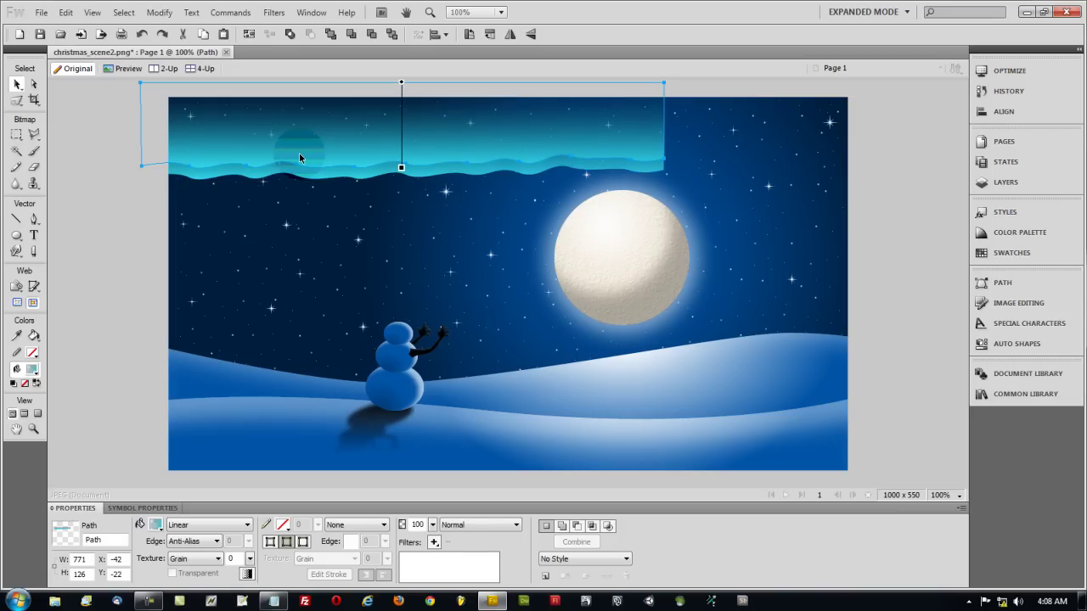
Duplicate the wavy shape again and nudge this second copy up to Y -39.
{"action": "key", "text": "Up"}
{"action": "key", "text": "Up"}
{"action": "key", "text": "Up"}
{"action": "key", "text": "Up"}
{"action": "key", "text": "Up"}
{"action": "key", "text": "Up"}
{"action": "key", "text": "Up"}
{"action": "key", "text": "Up"}
{"action": "key", "text": "Up"}
{"action": "key", "text": "Up"}
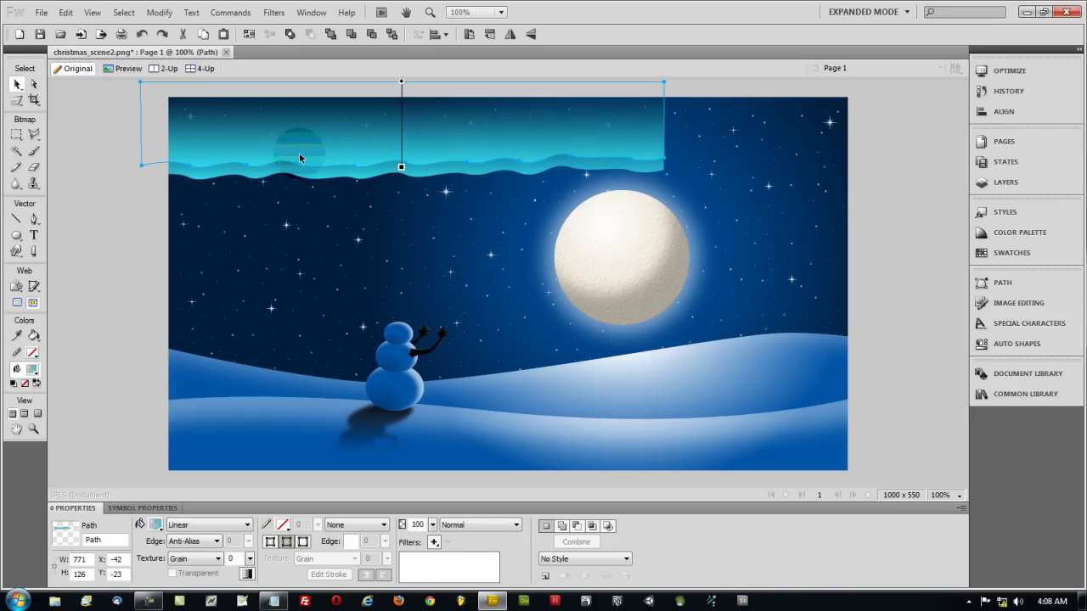
{"action": "key", "text": "Up"}
{"action": "key", "text": "Up"}
{"action": "key", "text": "Up"}
{"action": "key", "text": "Up"}
{"action": "key", "text": "Up"}
{"action": "key", "text": "Up"}
{"action": "key", "text": "Up"}
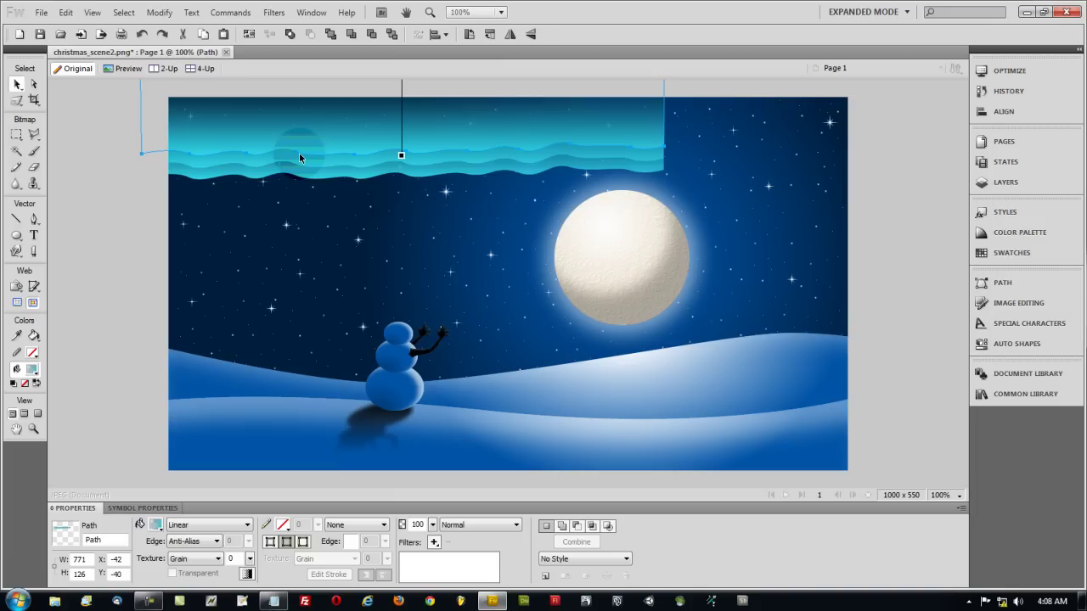
Change the cyan end of the uppermost wavy copy's gradient to violet.
{"action": "left_click", "coordinate": [156, 524]}
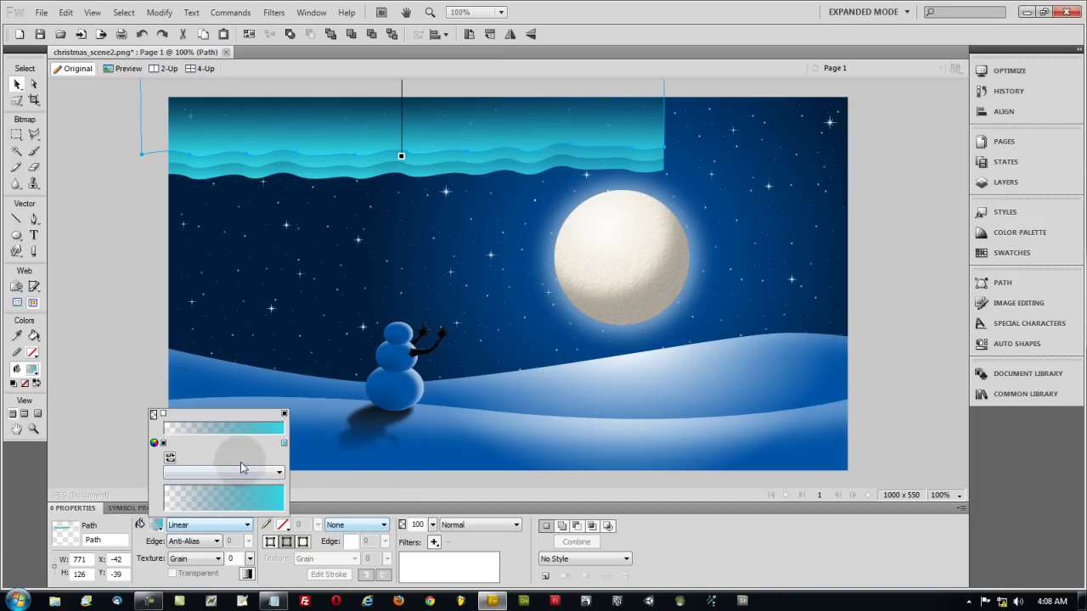
{"action": "left_click", "coordinate": [284, 442]}
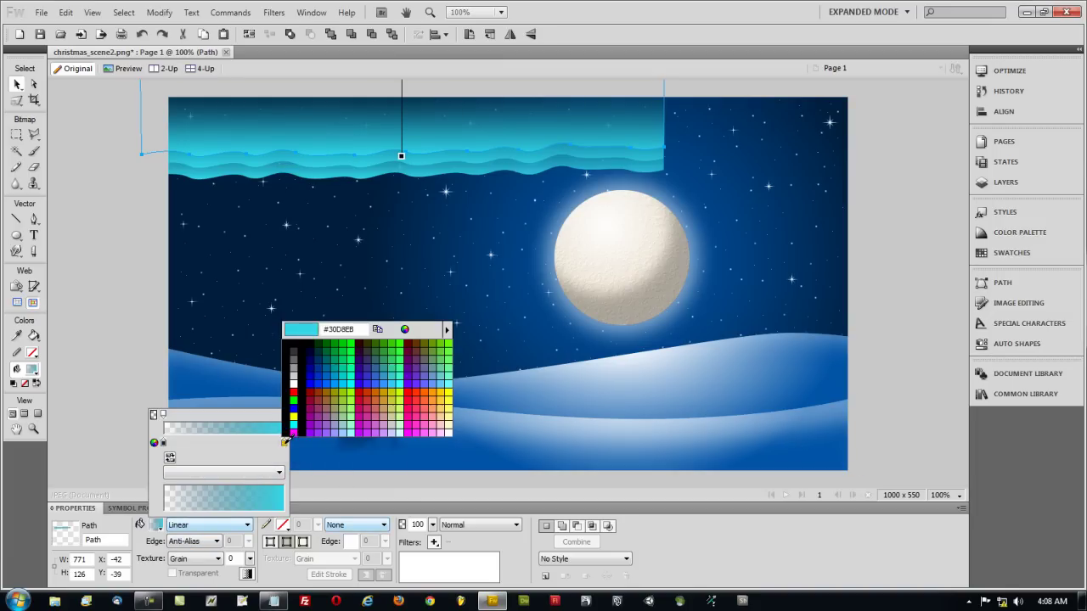
{"action": "left_click", "coordinate": [417, 374]}
{"action": "left_click", "coordinate": [417, 373]}
Change the cyan end of the lowest wavy shape's gradient to yellow-green with Red 207, Green 235, Blue 48.
{"action": "left_click", "coordinate": [237, 175]}
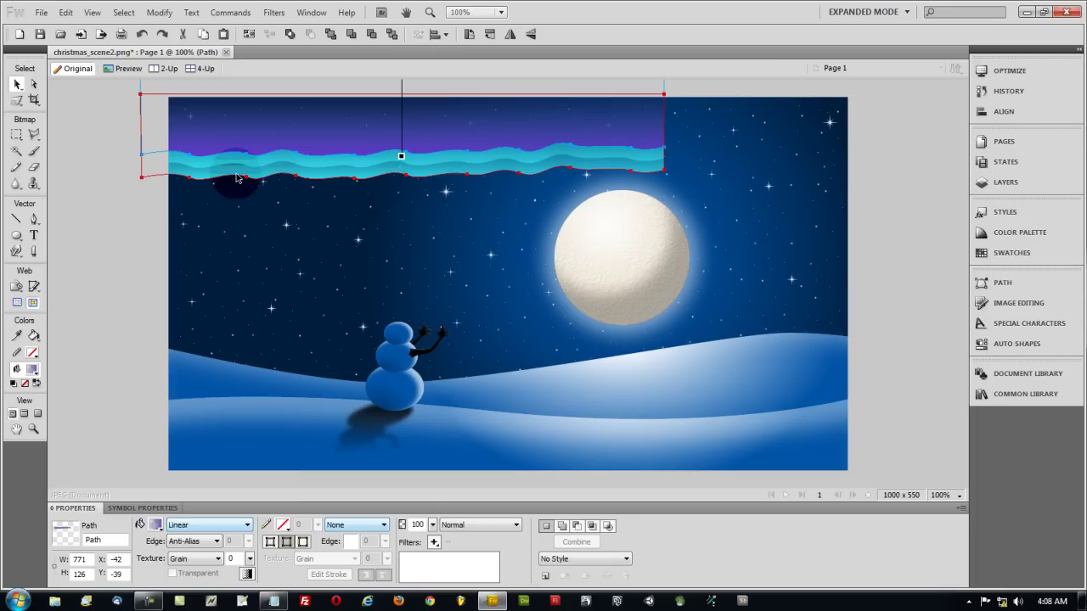
{"action": "left_click", "coordinate": [238, 177]}
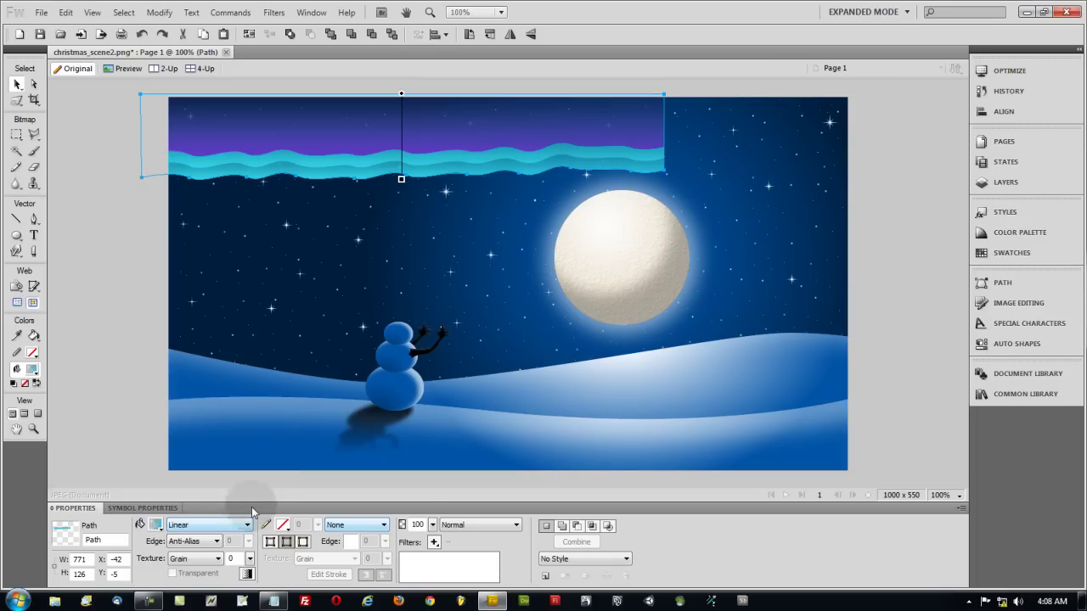
{"action": "left_click", "coordinate": [156, 525]}
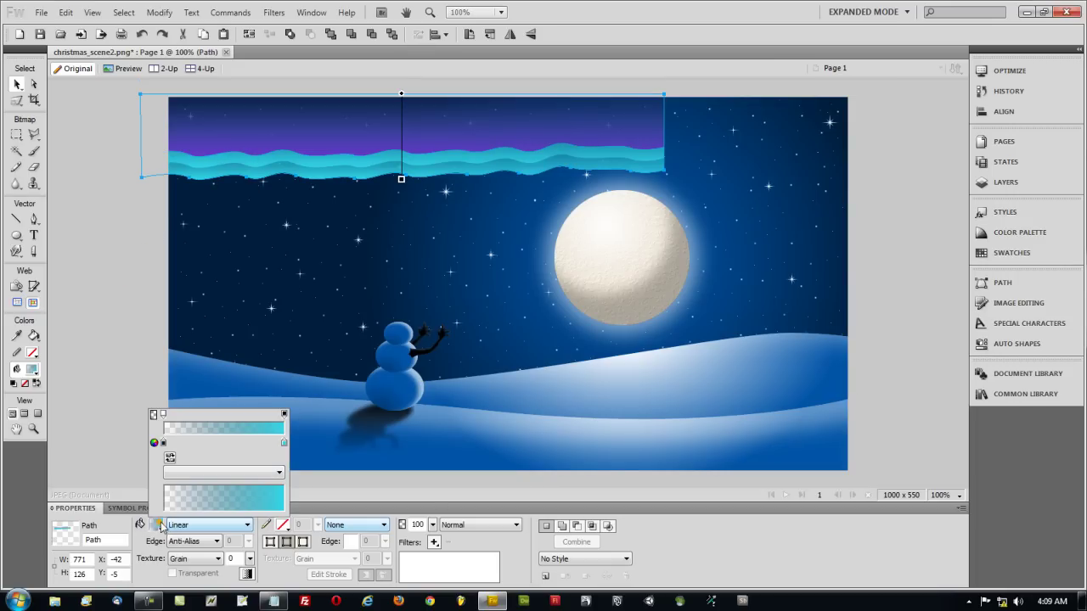
{"action": "left_click", "coordinate": [284, 443]}
{"action": "left_click", "coordinate": [406, 328]}
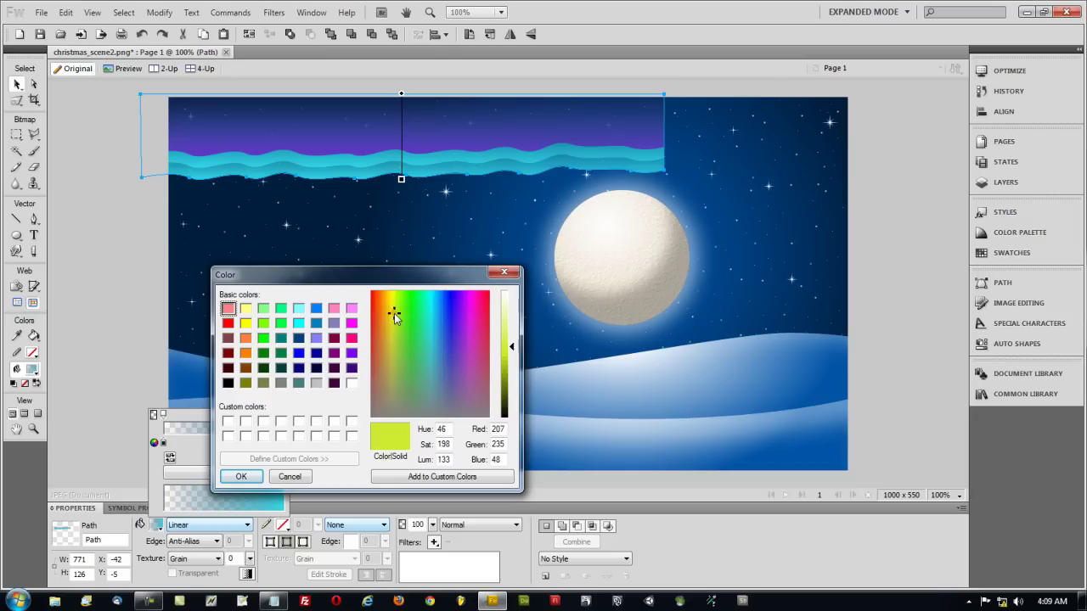
{"action": "left_click", "coordinate": [241, 476]}
{"action": "left_click", "coordinate": [97, 216]}
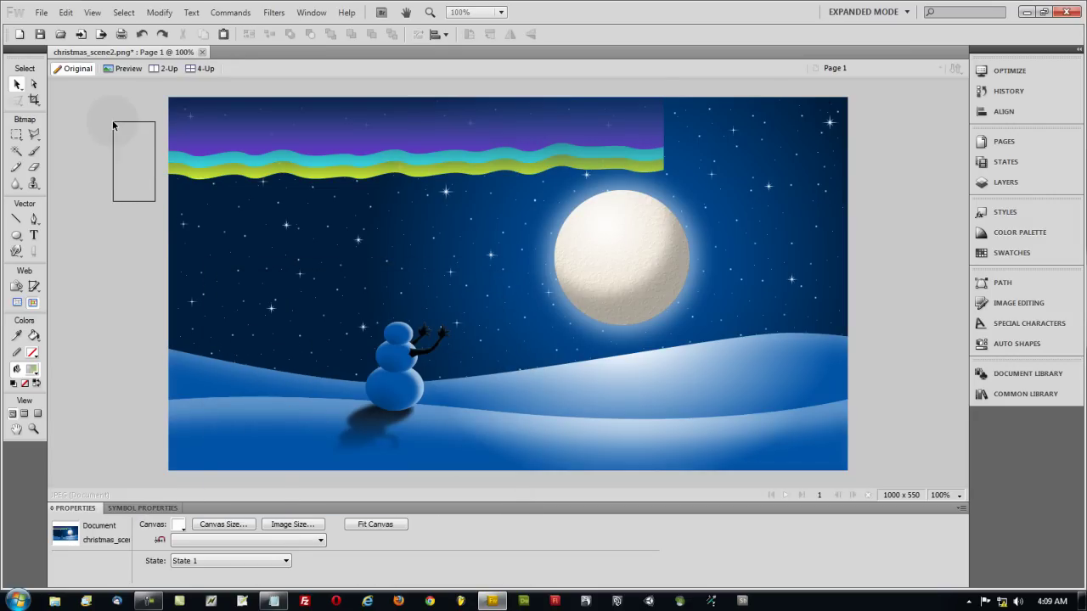
{"action": "left_click_drag", "start_coordinate": [113, 123], "coordinate": [112, 120]}
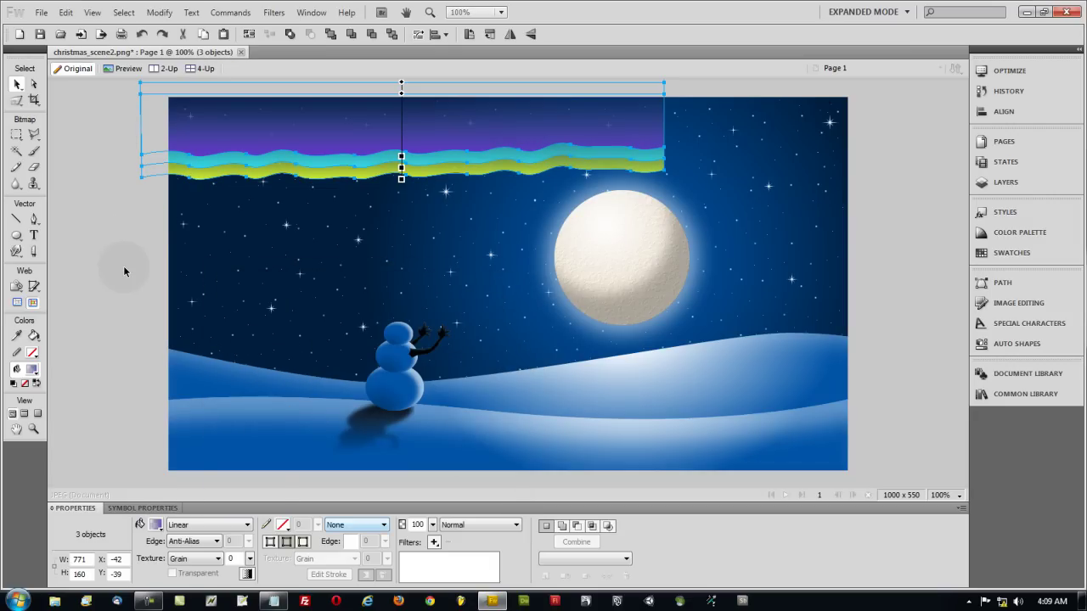
{"action": "left_click", "coordinate": [110, 244]}
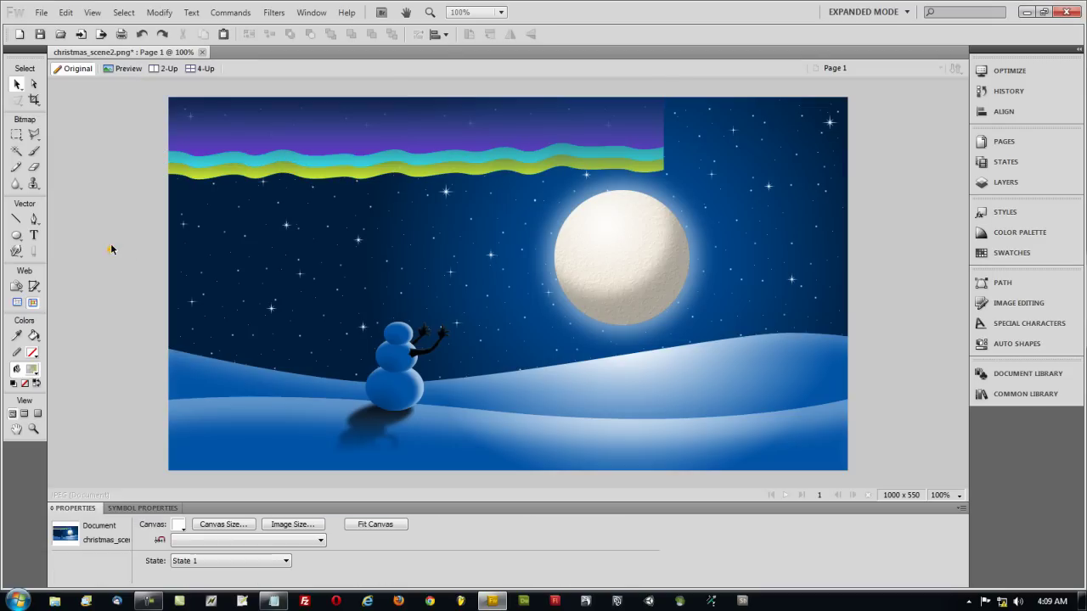
Offset the violet band slightly to the right and move the yellow-green band to X -18.
{"action": "left_click", "coordinate": [233, 142]}
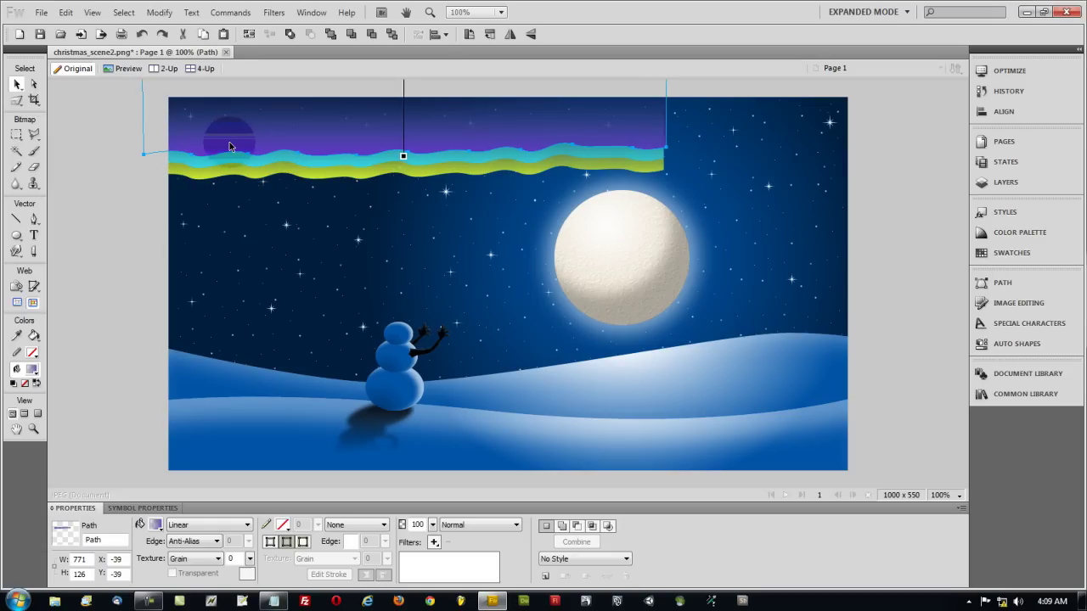
{"action": "left_click_drag", "start_coordinate": [229, 146], "coordinate": [211, 174]}
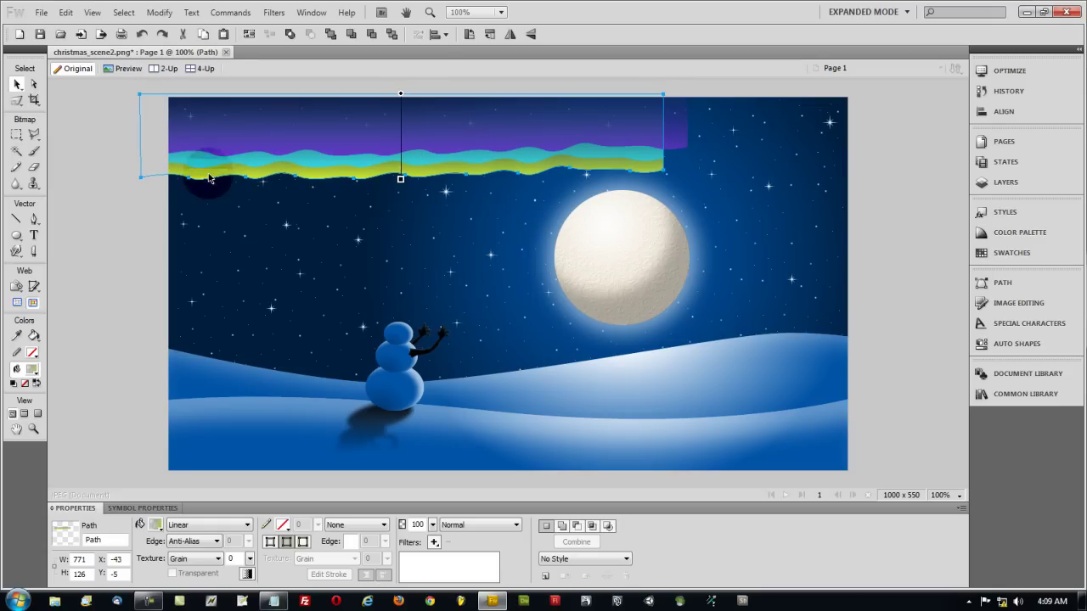
{"action": "key", "text": "Left"}
{"action": "key", "text": "Left"}
{"action": "key", "text": "Left"}
{"action": "key", "text": "Left"}
{"action": "key", "text": "Left"}
{"action": "key", "text": "Left"}
{"action": "key", "text": "Left"}
{"action": "key", "text": "Left"}
{"action": "key", "text": "Left"}
{"action": "key", "text": "Left"}
{"action": "key", "text": "Left"}
{"action": "key", "text": "Left"}
{"action": "key", "text": "Left"}
{"action": "key", "text": "Left"}
{"action": "key", "text": "Left"}
{"action": "key", "text": "Left"}
{"action": "key", "text": "Left"}
{"action": "key", "text": "Left"}
{"action": "key", "text": "Right"}
{"action": "key", "text": "Right"}
{"action": "key", "text": "Right"}
{"action": "key", "text": "Right"}
{"action": "key", "text": "Right"}
{"action": "key", "text": "Right"}
{"action": "key", "text": "Right"}
{"action": "key", "text": "Right"}
{"action": "key", "text": "Right"}
{"action": "key", "text": "Right"}
{"action": "key", "text": "Right"}
{"action": "key", "text": "Right"}
{"action": "key", "text": "Right"}
{"action": "key", "text": "Right"}
{"action": "key", "text": "Right"}
{"action": "key", "text": "Right"}
{"action": "key", "text": "Right"}
{"action": "key", "text": "Right"}
{"action": "key", "text": "Right"}
{"action": "key", "text": "Right"}
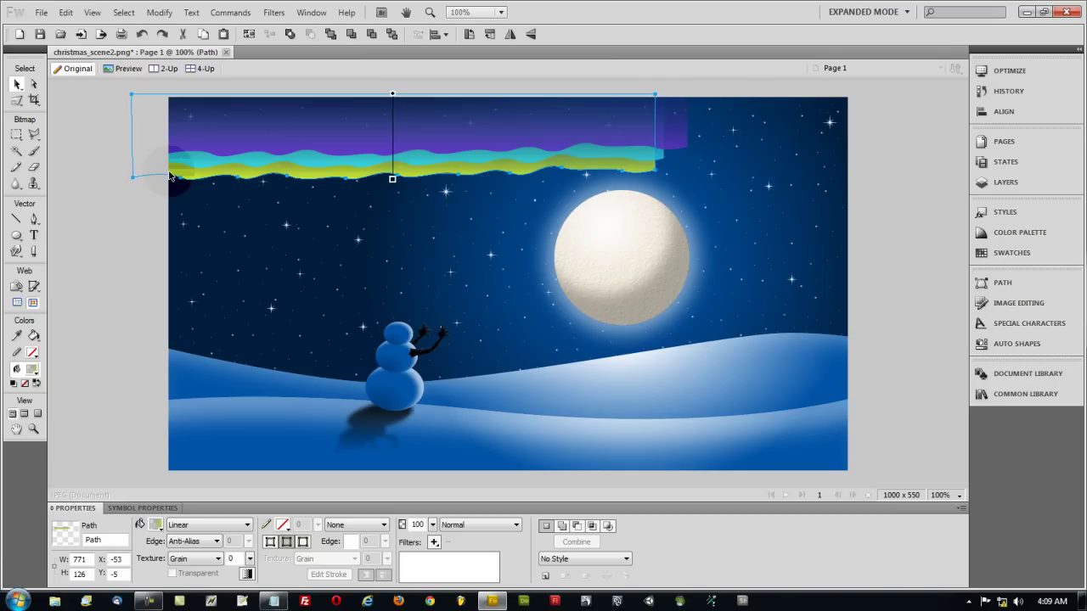
{"action": "left_click_drag", "start_coordinate": [169, 177], "coordinate": [185, 177]}
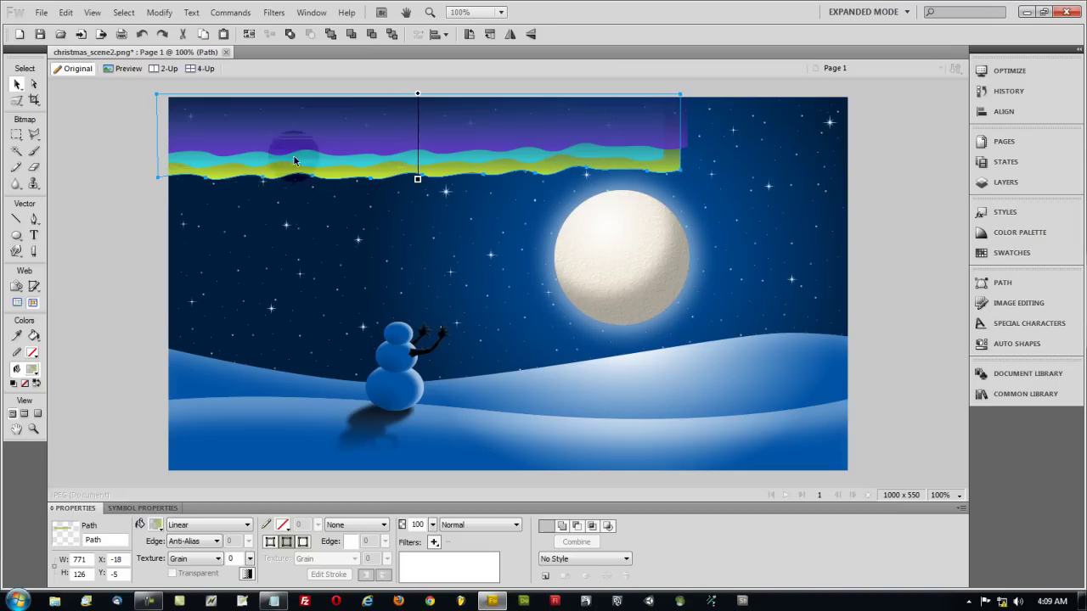
Move the violet band to X -4 and select all three wavy bands together.
{"action": "left_click_drag", "start_coordinate": [681, 137], "coordinate": [684, 137]}
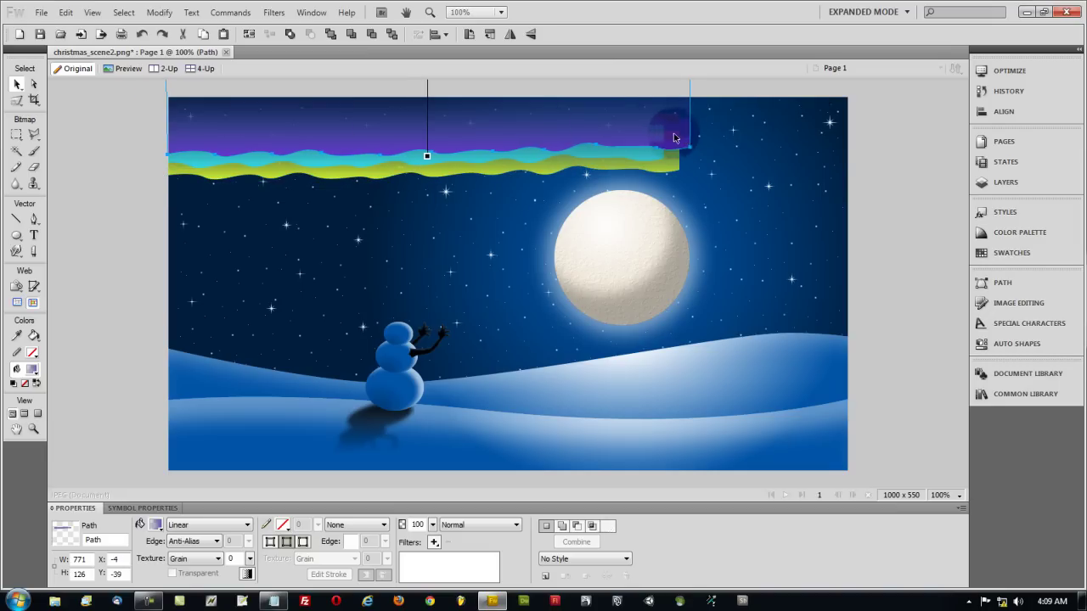
{"action": "left_click", "coordinate": [352, 128]}
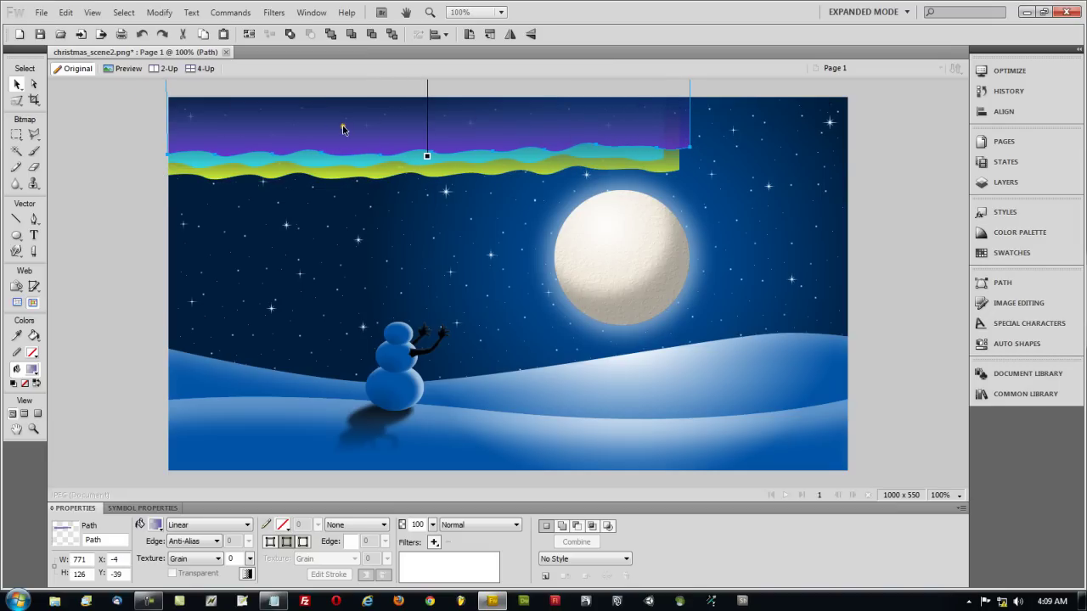
{"action": "left_click", "coordinate": [319, 170], "text": "shift"}
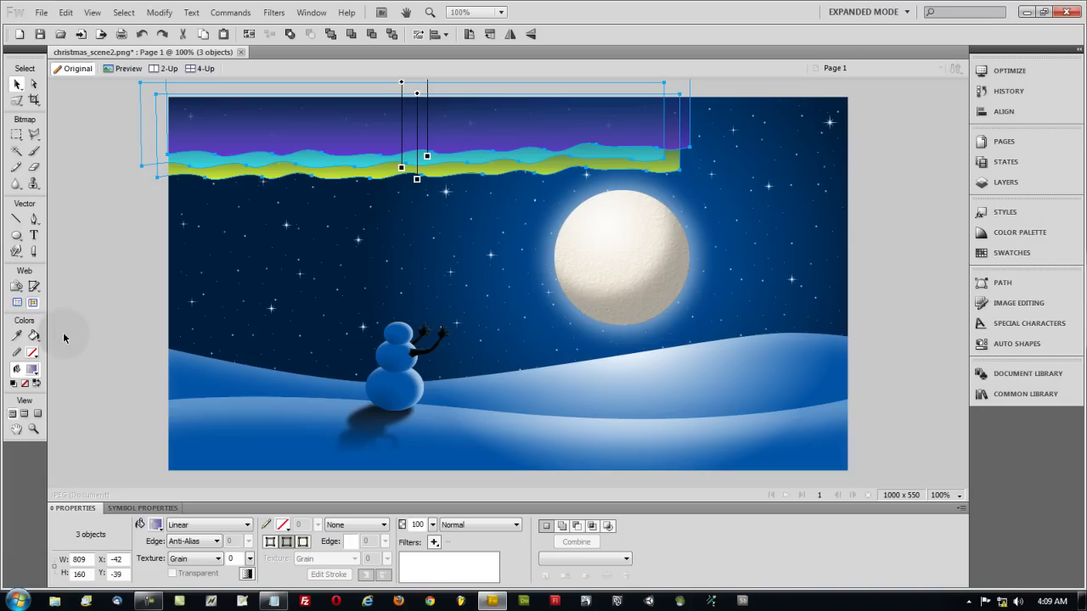
Group the three wavy bands and apply a Gaussian Blur with a radius of 9.8.
{"action": "key", "text": "ctrl+g"}
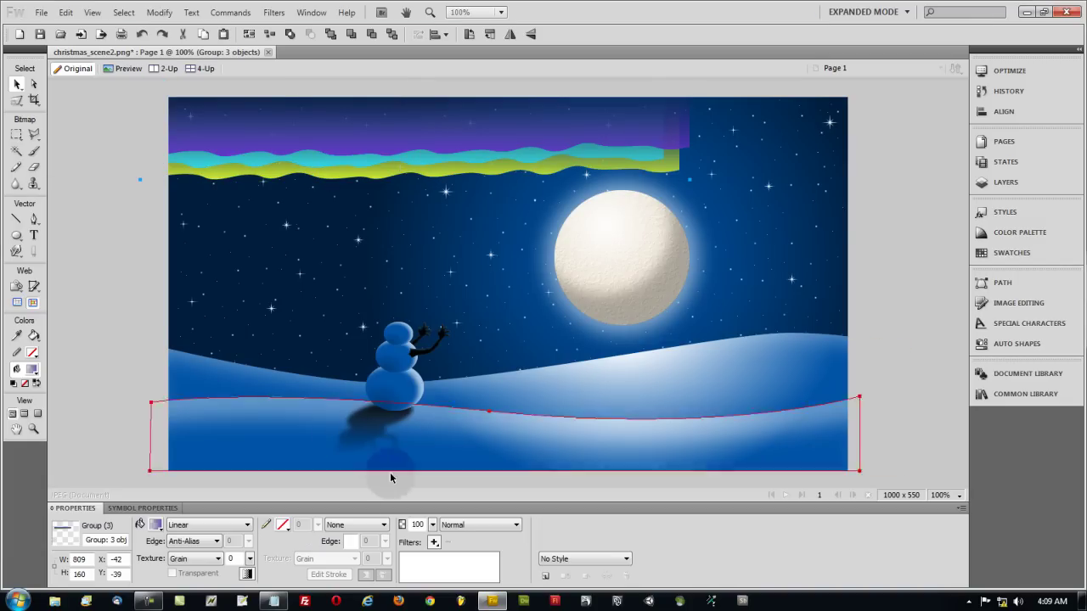
{"action": "left_click", "coordinate": [434, 542]}
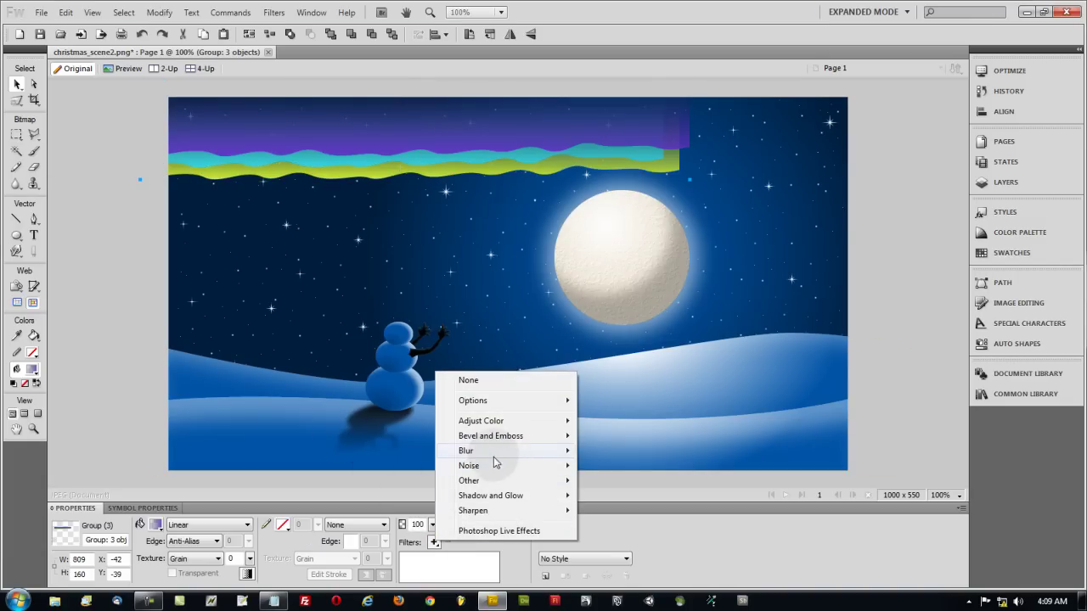
{"action": "mouse_move", "coordinate": [496, 458]}
{"action": "left_click", "coordinate": [613, 481]}
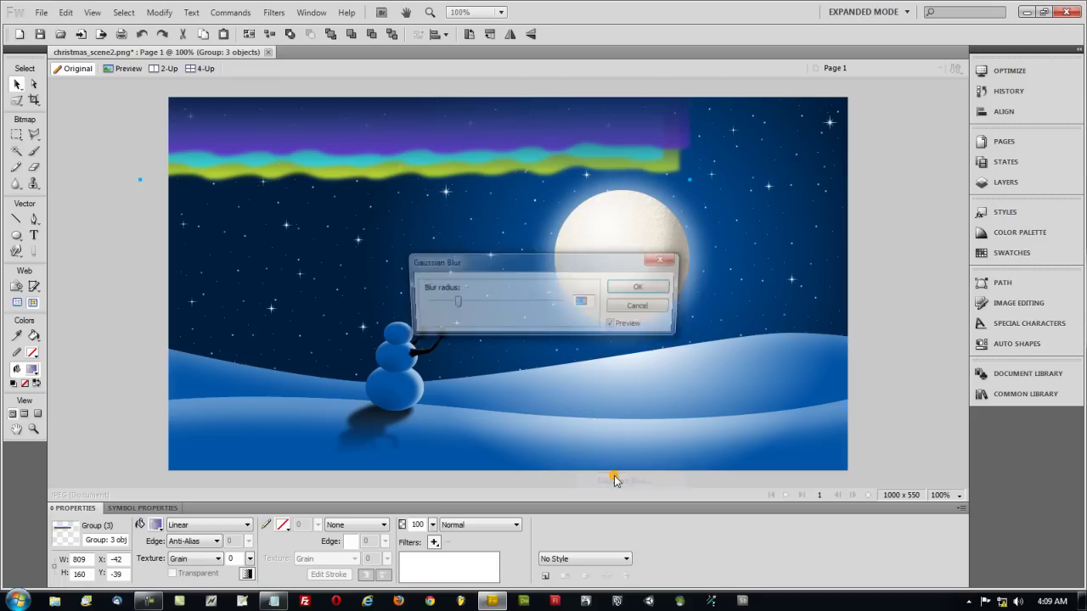
{"action": "left_click_drag", "start_coordinate": [454, 303], "coordinate": [495, 303]}
{"action": "left_click", "coordinate": [632, 288]}
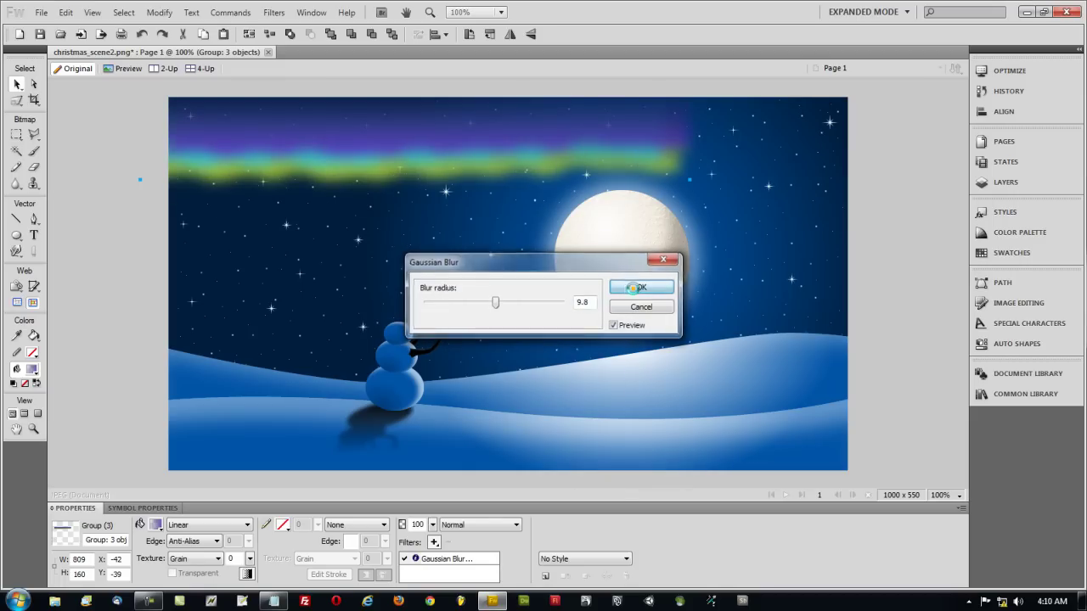
Rotate the blurred band group to slope up towards the moon and move it to X -259, Y -153.
{"action": "left_click_drag", "start_coordinate": [16, 99], "coordinate": [62, 111]}
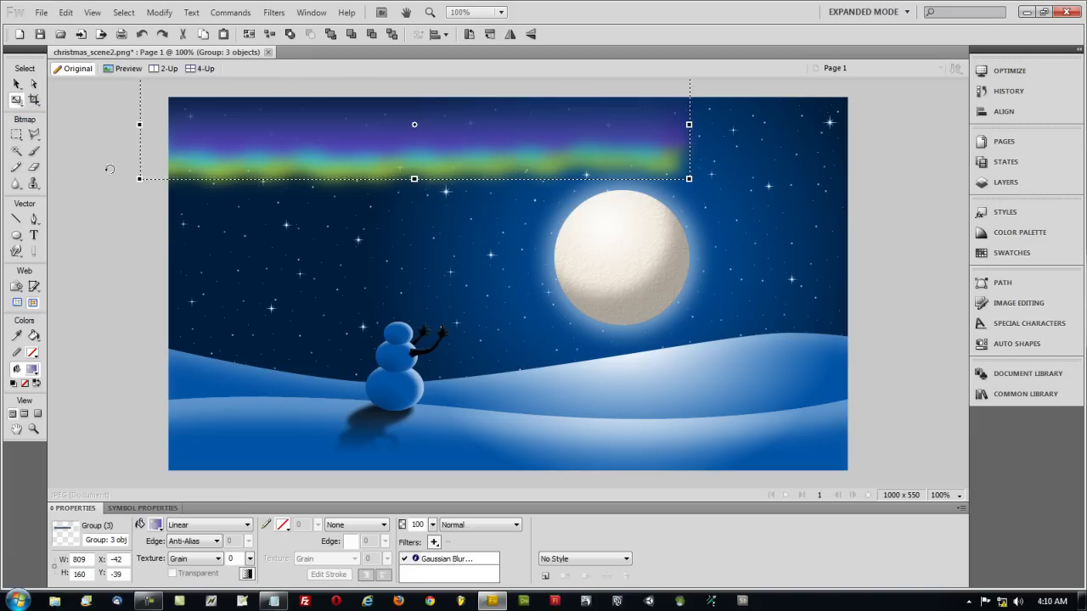
{"action": "left_click_drag", "start_coordinate": [109, 169], "coordinate": [78, 206]}
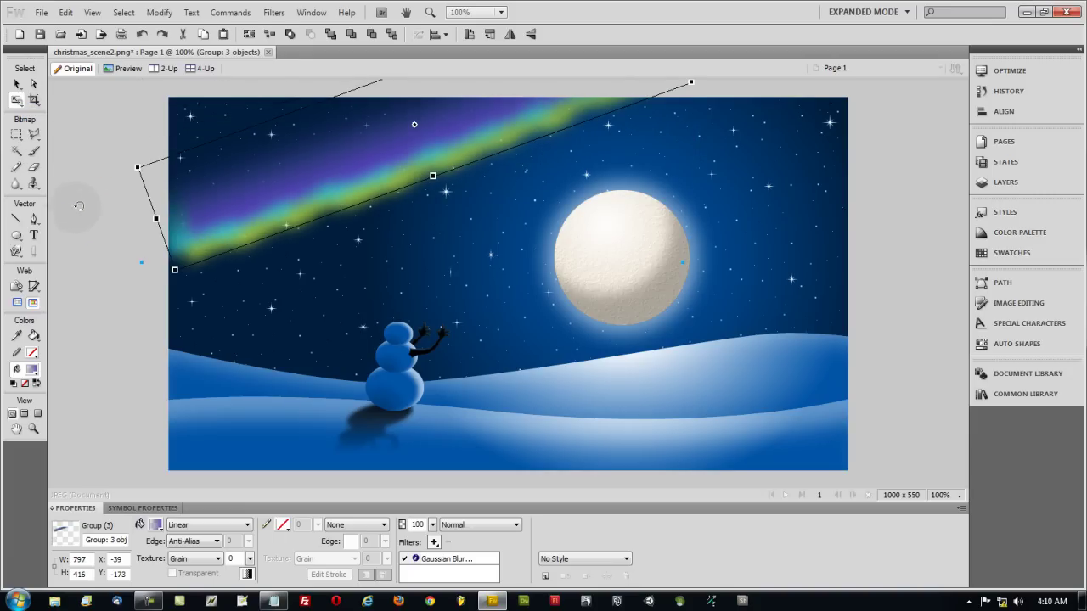
{"action": "left_click", "coordinate": [17, 85]}
{"action": "left_click_drag", "start_coordinate": [342, 180], "coordinate": [318, 154]}
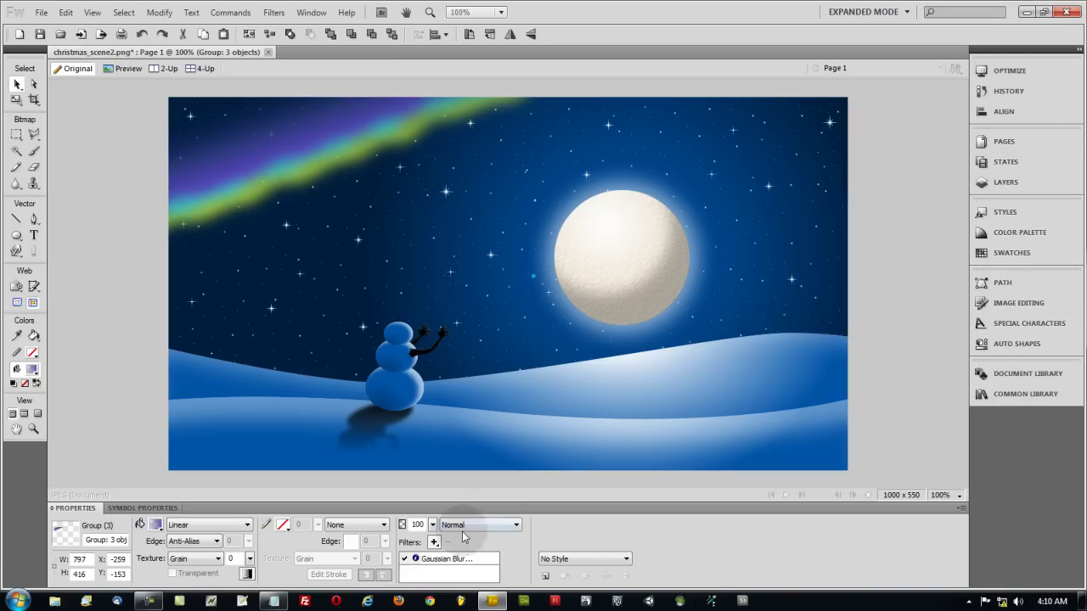
Lower the opacity of the aurora group to 64.
{"action": "mouse_move", "coordinate": [433, 528]}
{"action": "left_mouse_down"}
{"action": "mouse_move", "coordinate": [436, 562]}
{"action": "mouse_move", "coordinate": [437, 543]}
{"action": "left_mouse_up"}
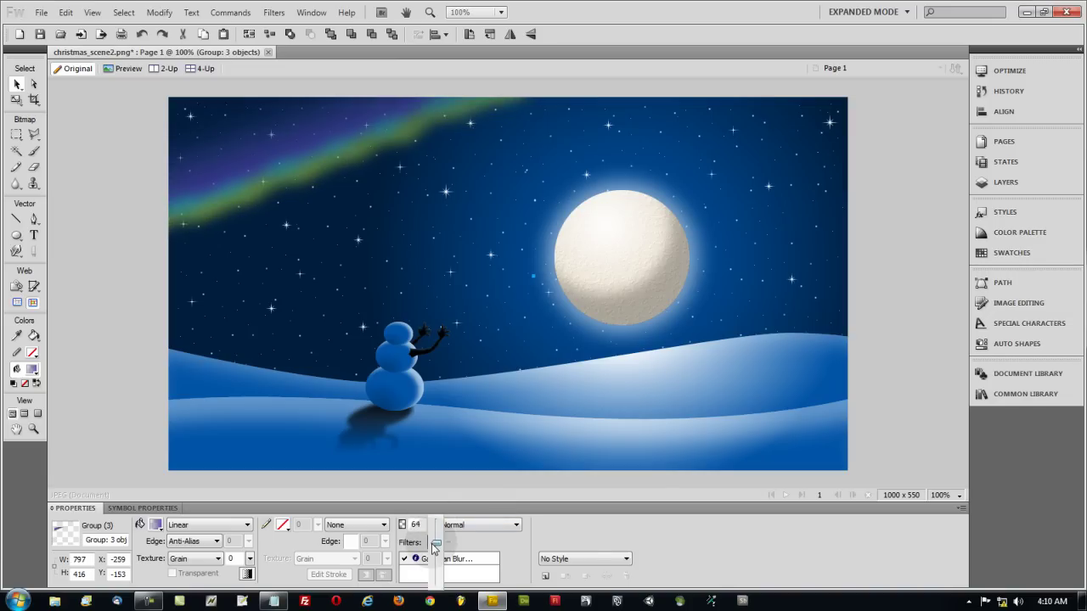
{"action": "left_click", "coordinate": [120, 351]}
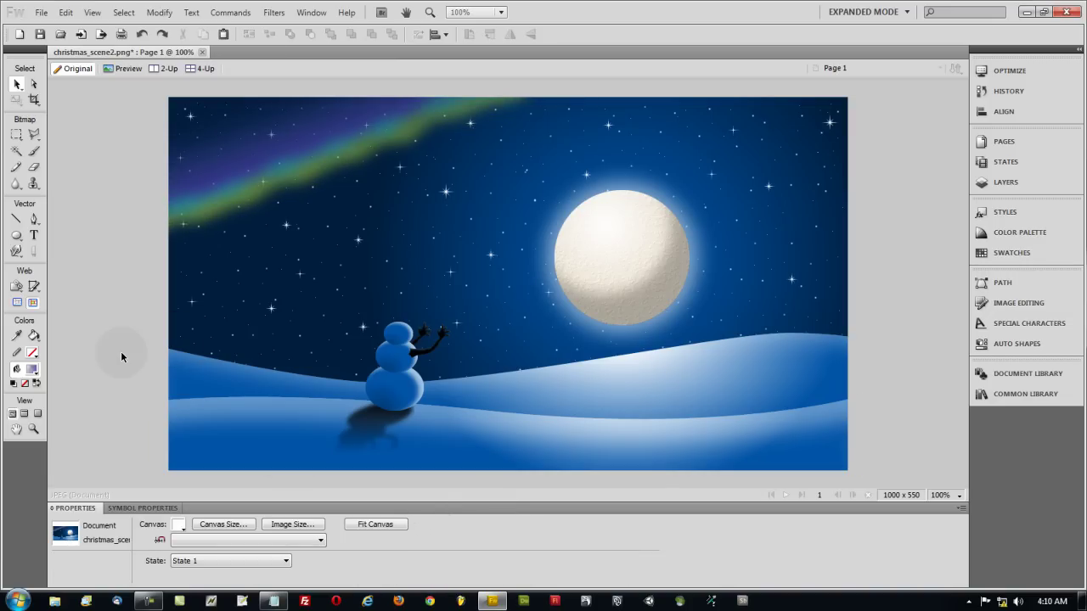
{"action": "left_click", "coordinate": [288, 165]}
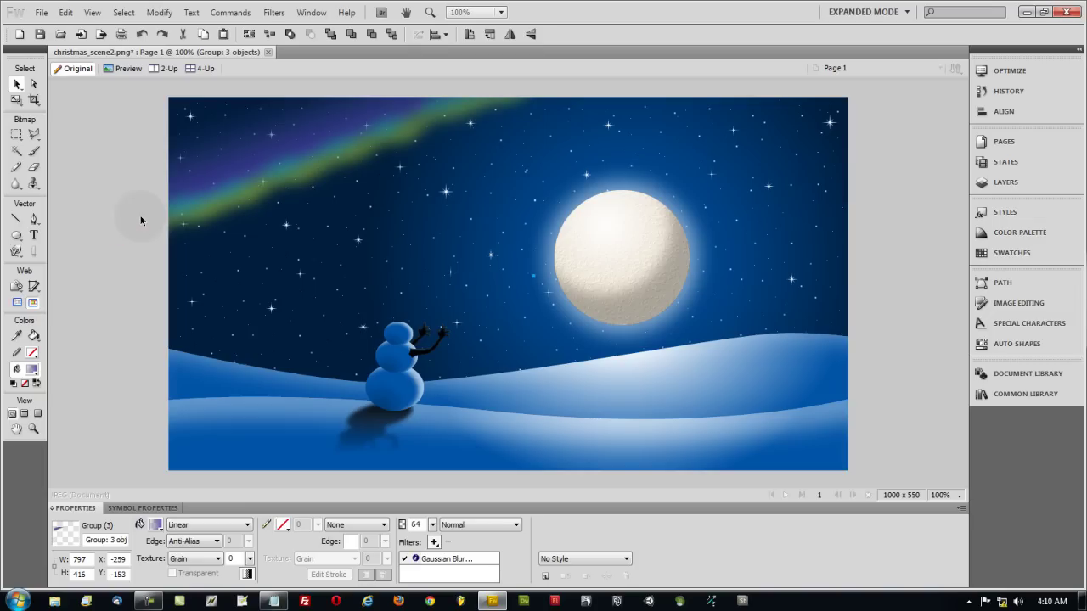
Select the lowest band inside the group and change its gradient's yellow-green end to teal with Red 47, Green 236, Blue 180.
{"action": "left_click", "coordinate": [34, 85]}
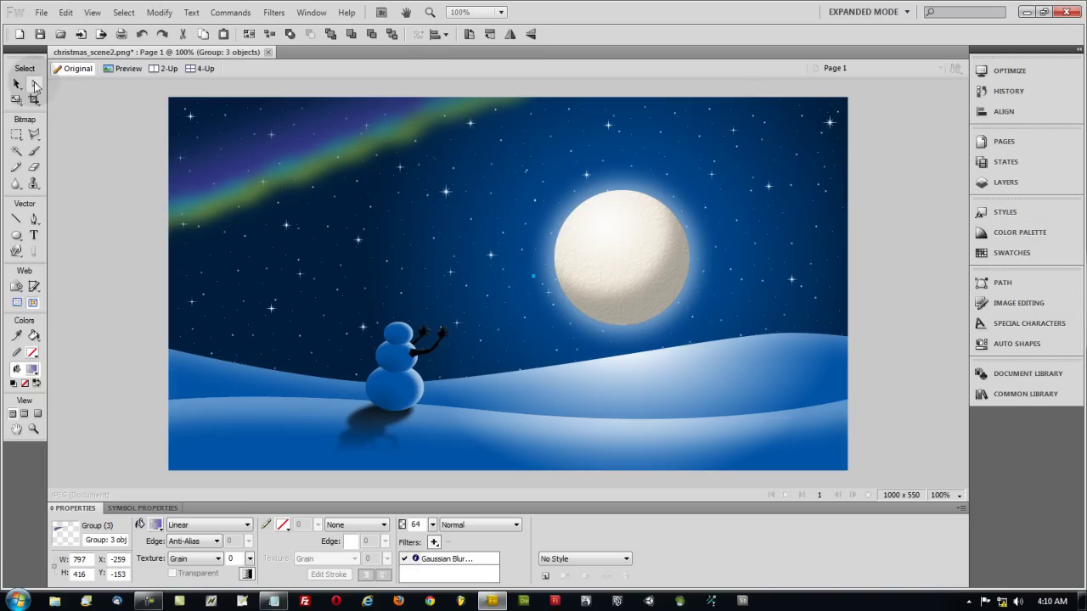
{"action": "left_click", "coordinate": [218, 191]}
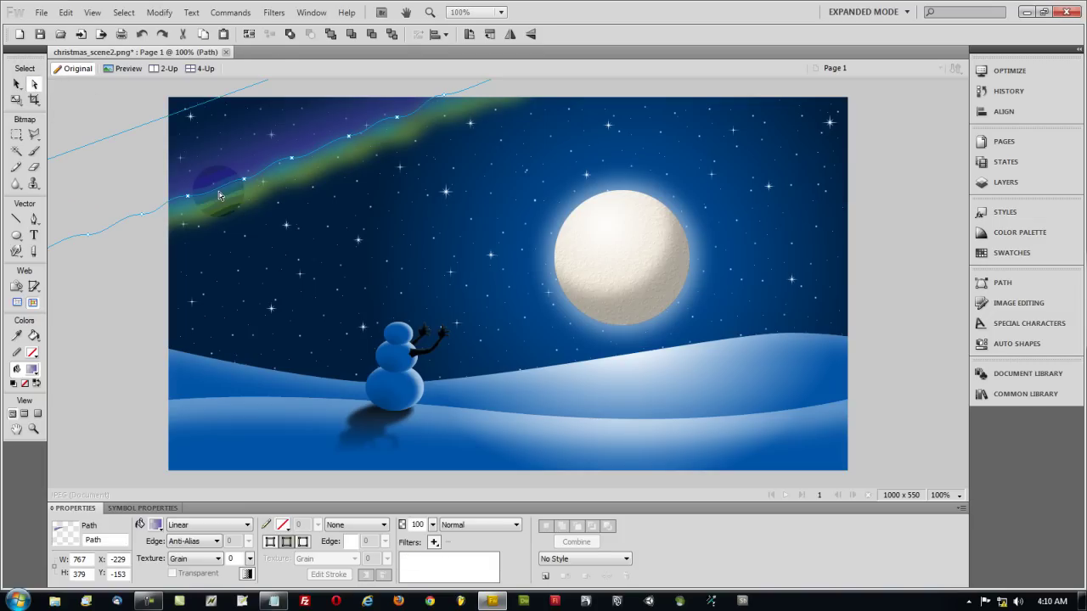
{"action": "mouse_move", "coordinate": [219, 196]}
{"action": "left_mouse_down"}
{"action": "mouse_move", "coordinate": [218, 182]}
{"action": "mouse_move", "coordinate": [219, 214]}
{"action": "left_mouse_up"}
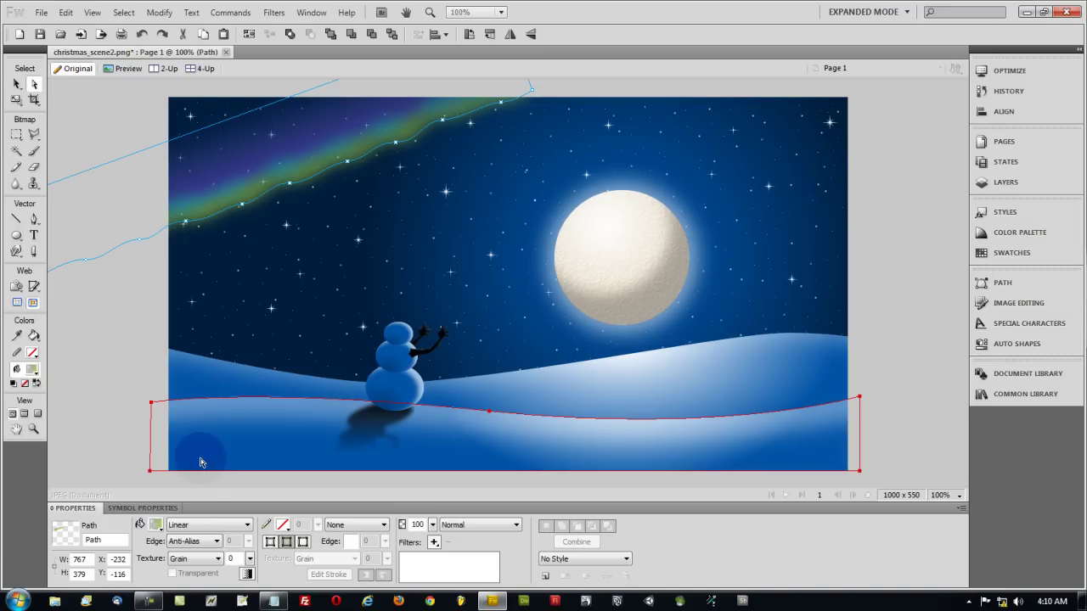
{"action": "left_click", "coordinate": [156, 528]}
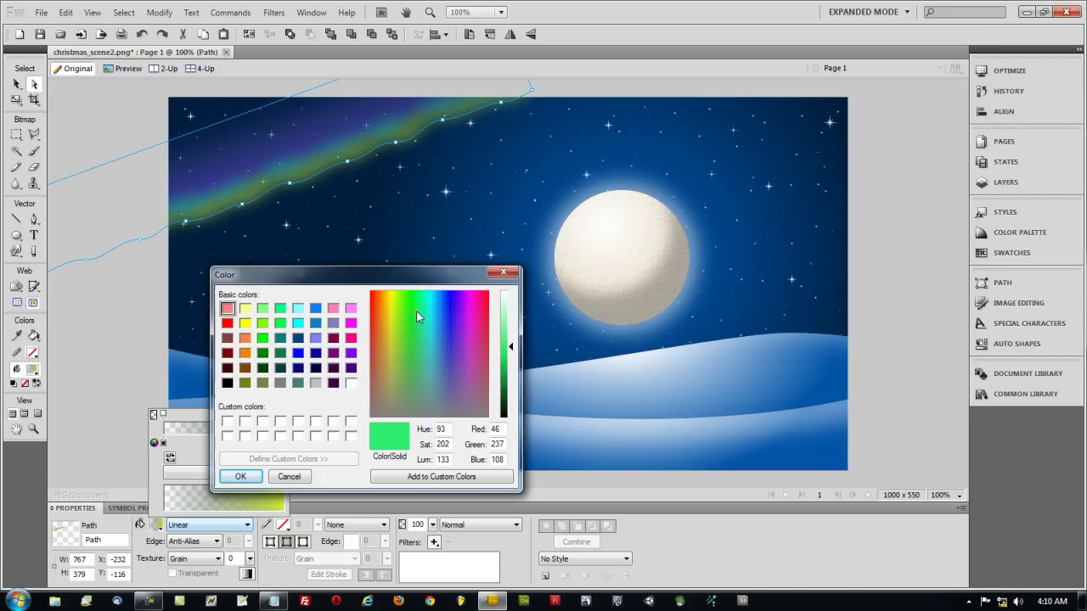
{"action": "left_click", "coordinate": [424, 312]}
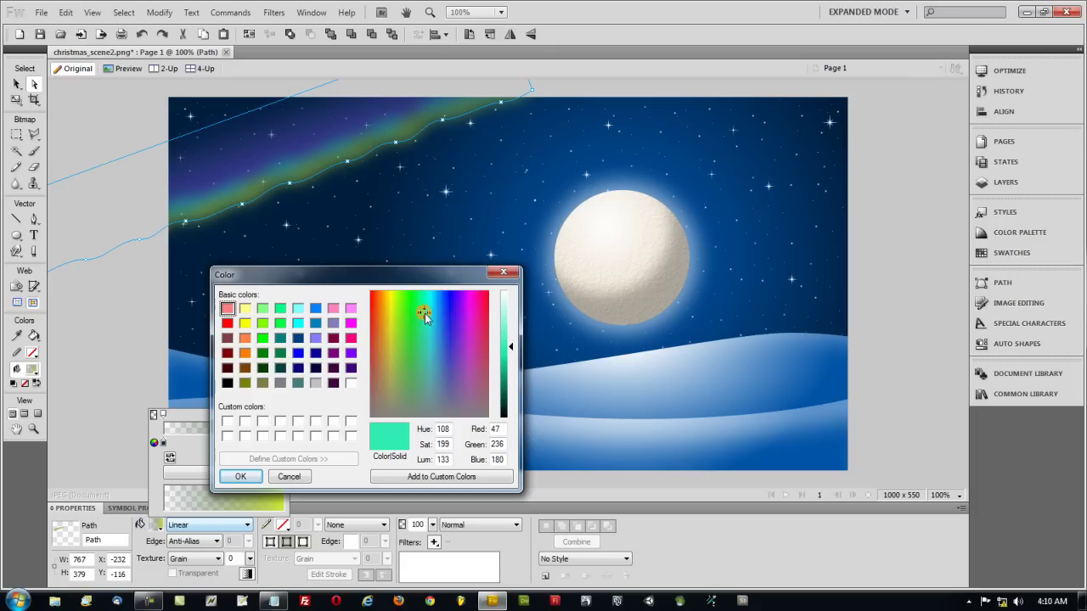
{"action": "left_click", "coordinate": [240, 476]}
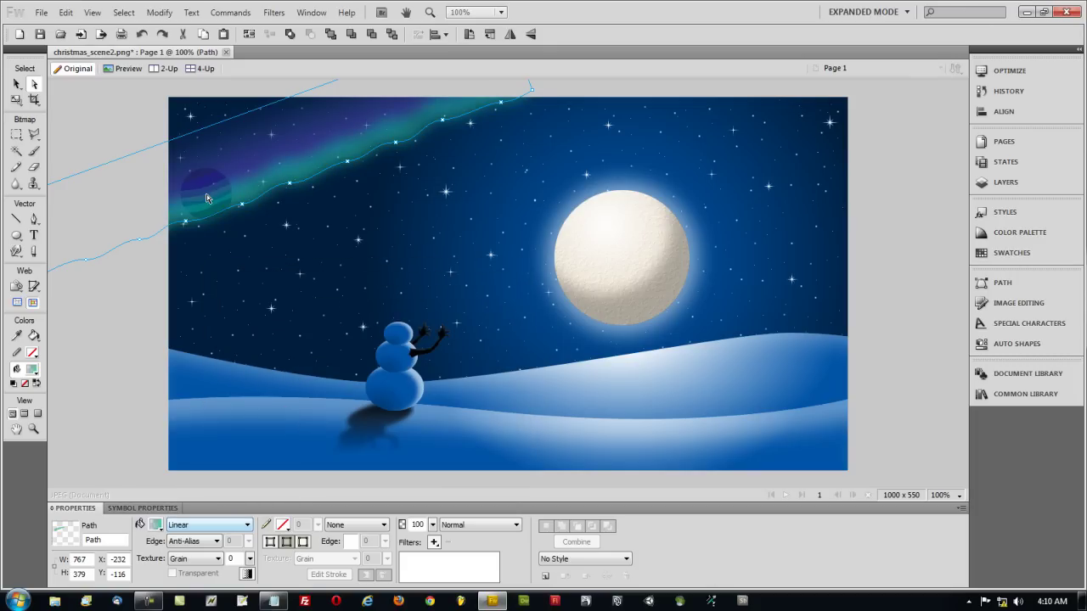
Select the middle band inside the group and change the cyan end of its gradient to yellow-green.
{"action": "left_click_drag", "start_coordinate": [204, 194], "coordinate": [182, 188]}
{"action": "left_click", "coordinate": [156, 523]}
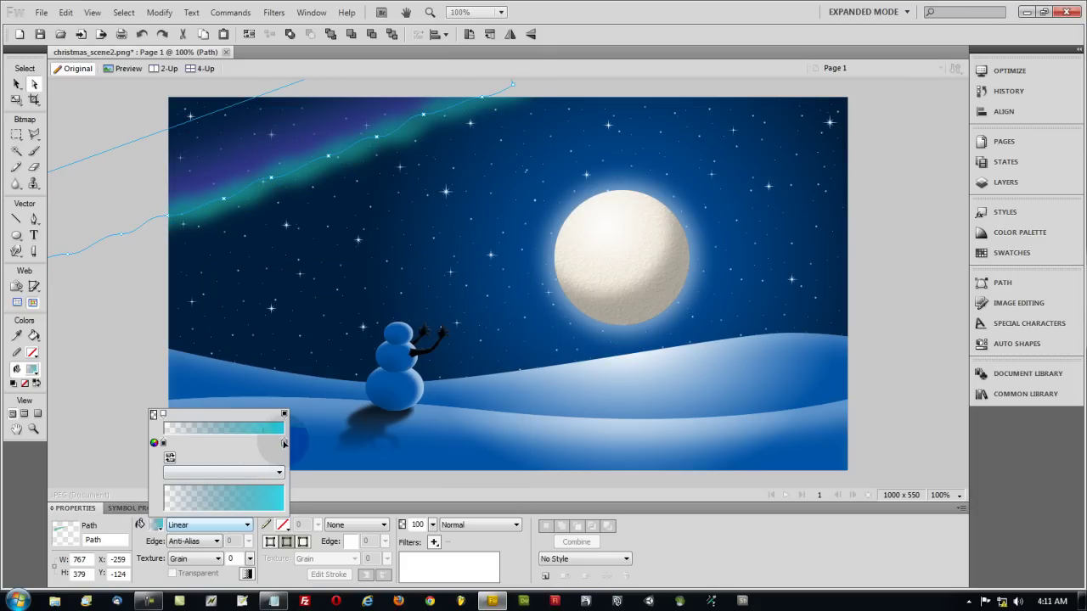
{"action": "left_click", "coordinate": [284, 443]}
{"action": "left_click", "coordinate": [404, 328]}
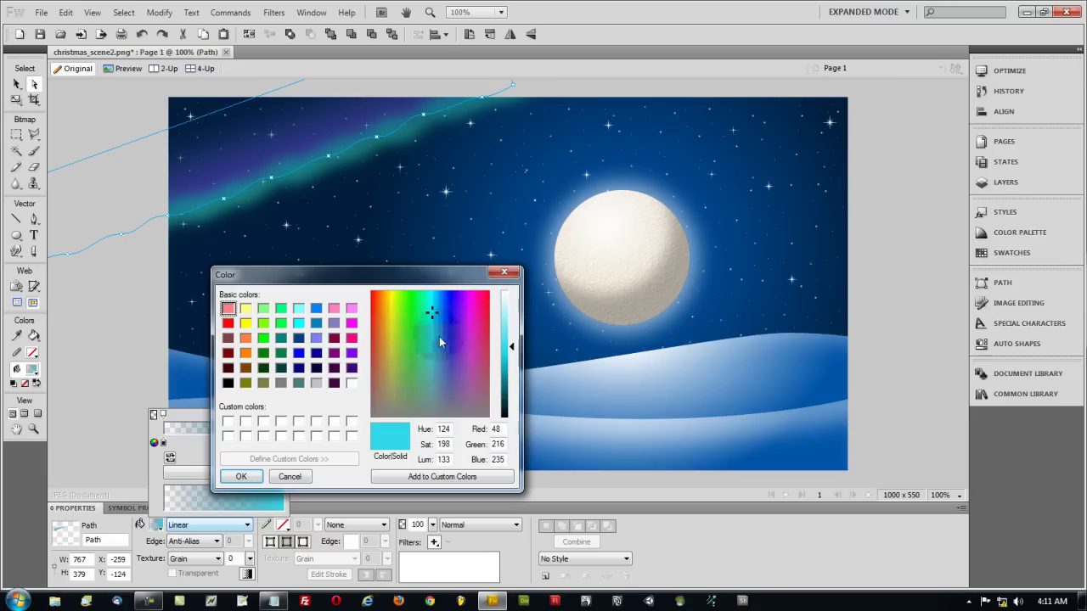
{"action": "left_click", "coordinate": [403, 311]}
{"action": "left_click", "coordinate": [396, 312]}
{"action": "key", "text": "Return"}
Select the whole aurora group and reduce its opacity to 42.
{"action": "left_click", "coordinate": [108, 282]}
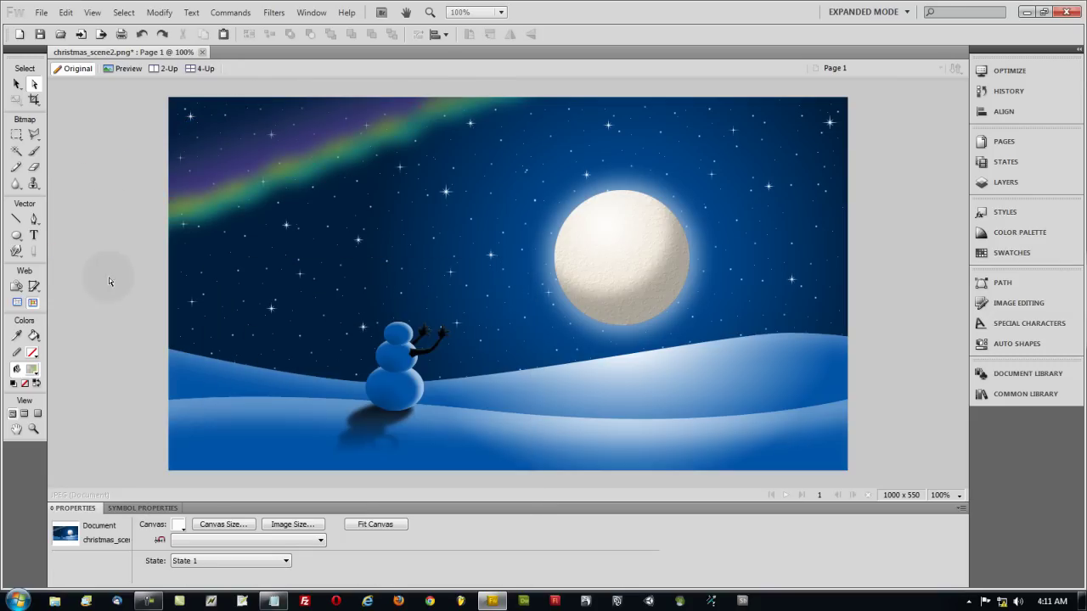
{"action": "left_click", "coordinate": [246, 207]}
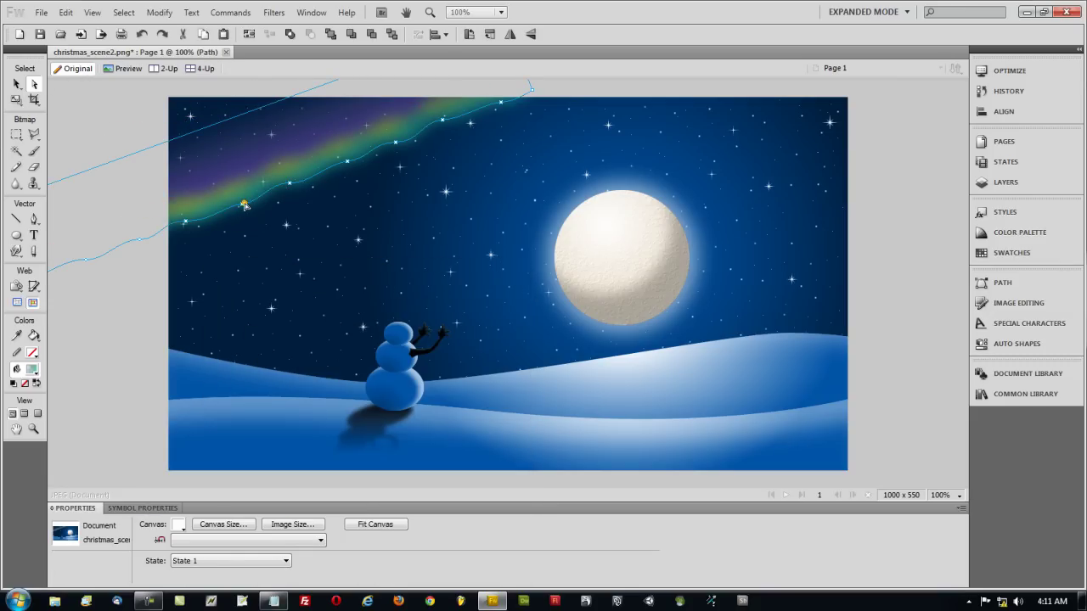
{"action": "left_click_drag", "start_coordinate": [435, 539], "coordinate": [434, 535]}
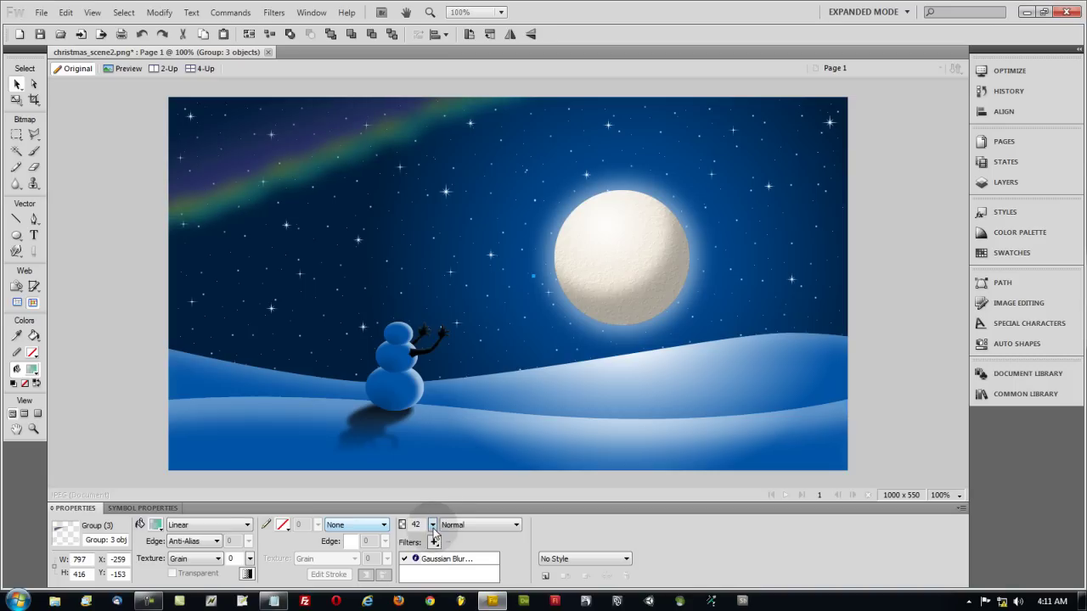